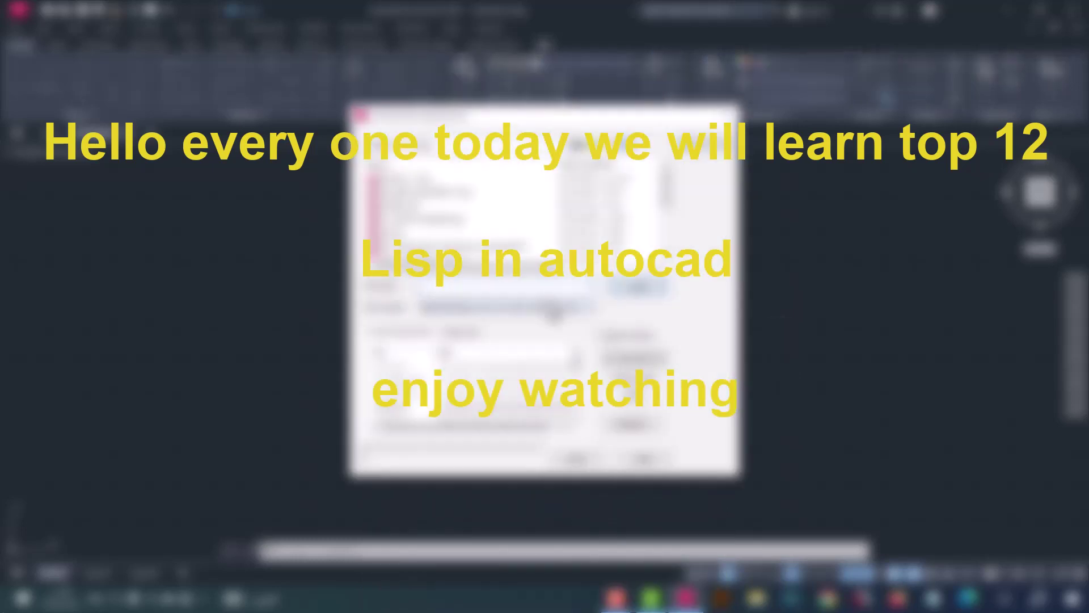
Load DIM ANGLE (DPLA).lsp through the AP loader, allowing the unsigned routine to load once
scroll(518, 263, down, 2)
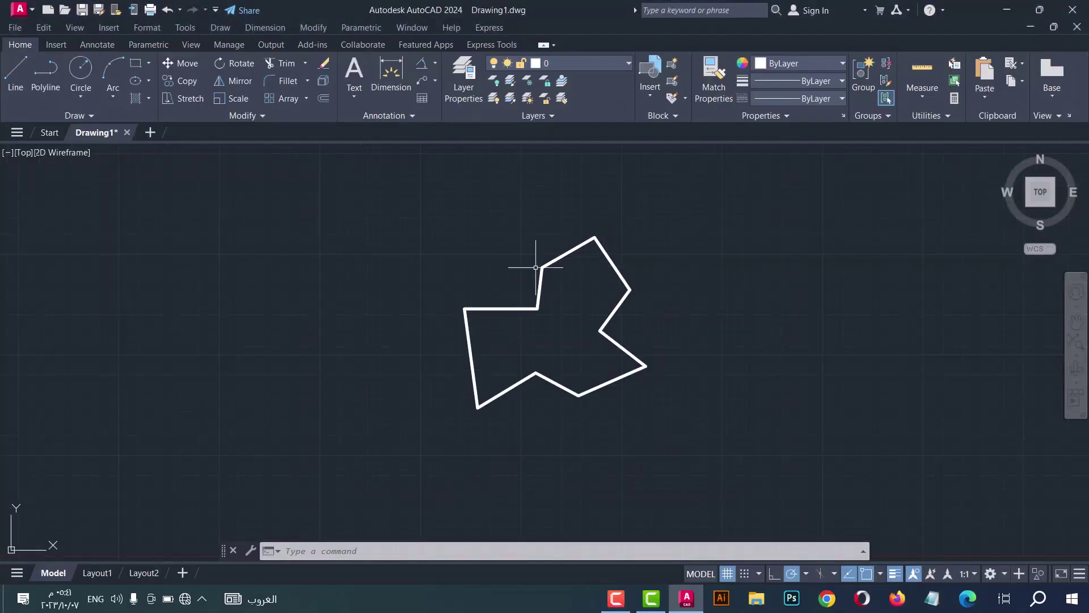
scroll(563, 305, up, 2)
text(A)
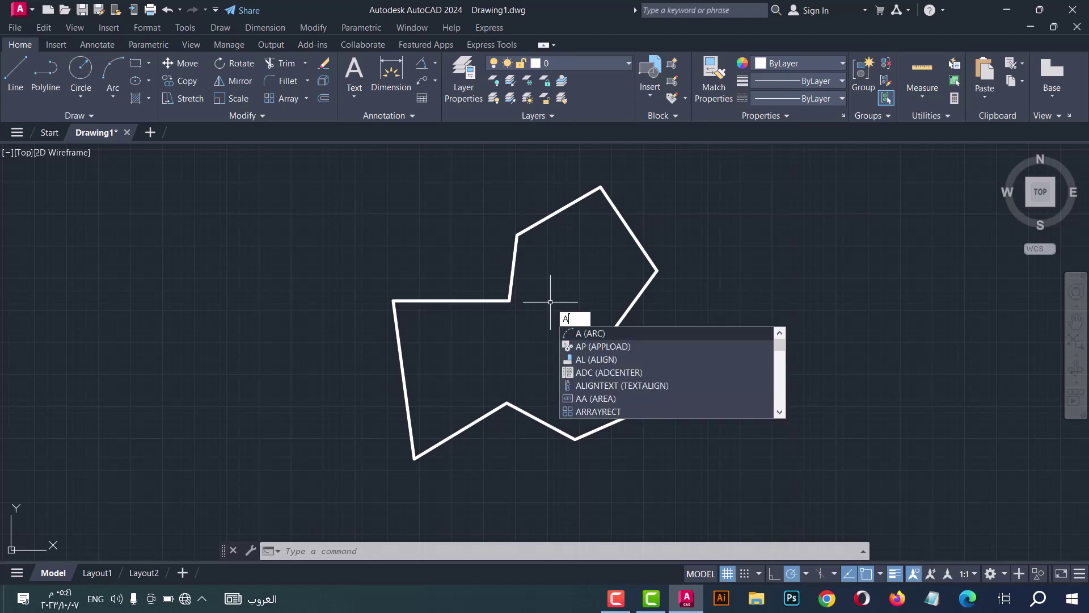
text(p)
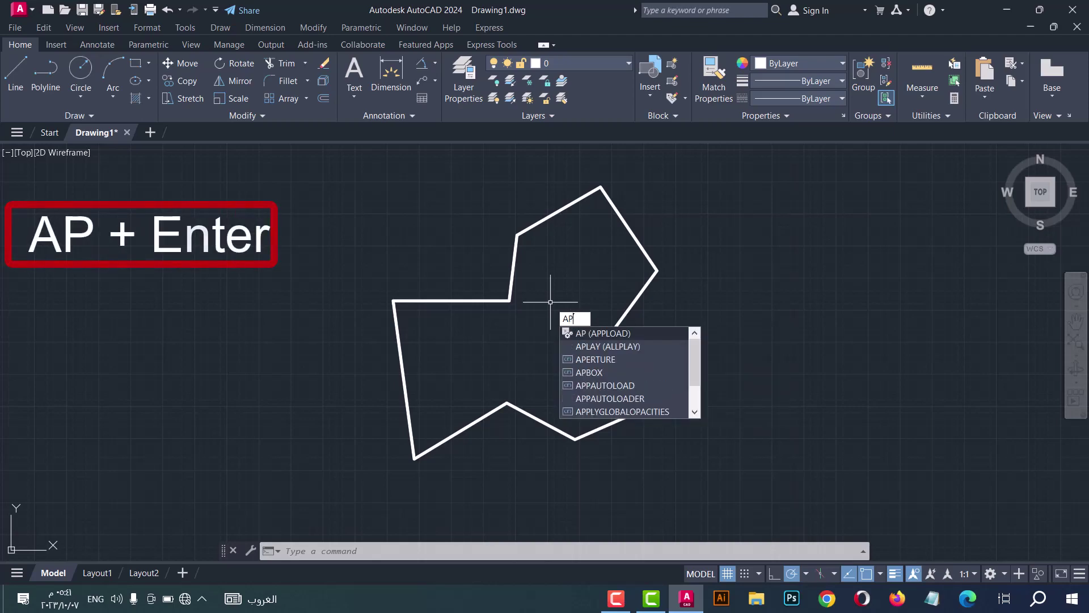
key(Return)
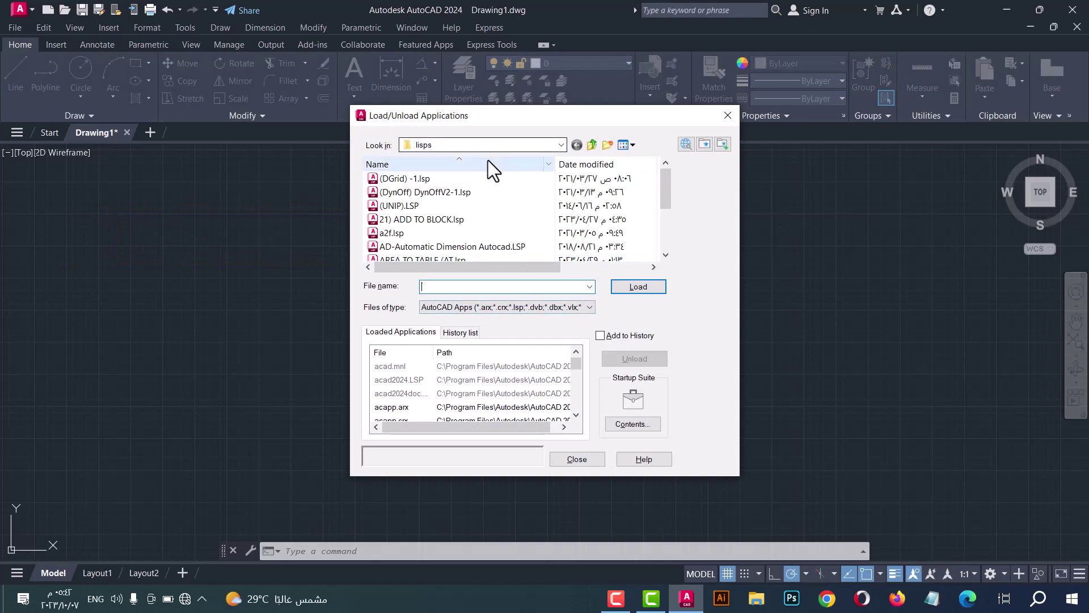
scroll(505, 193, down, 2)
click(454, 231)
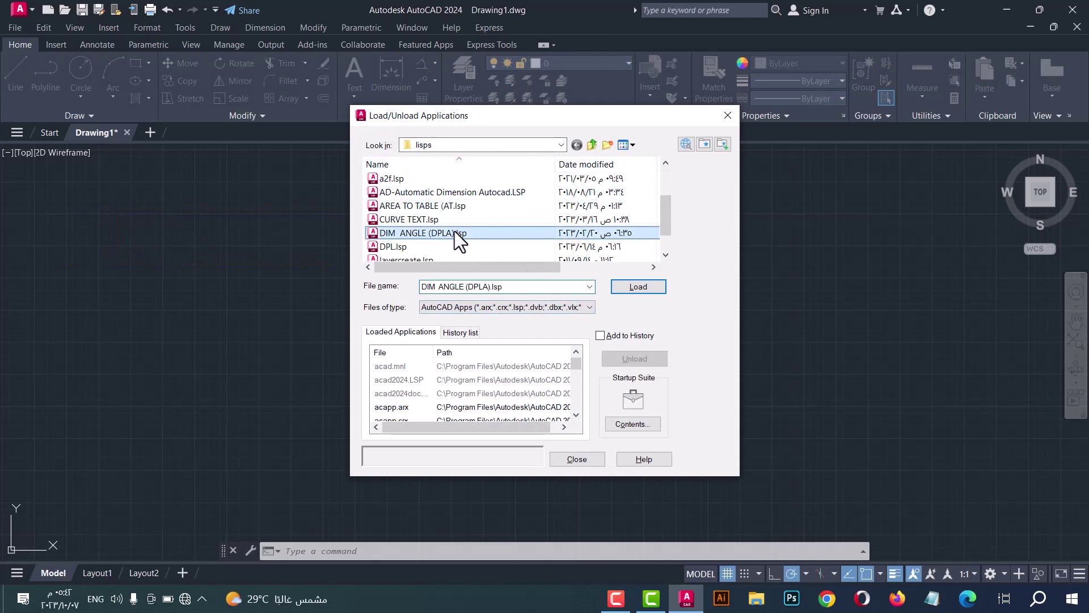
click(649, 287)
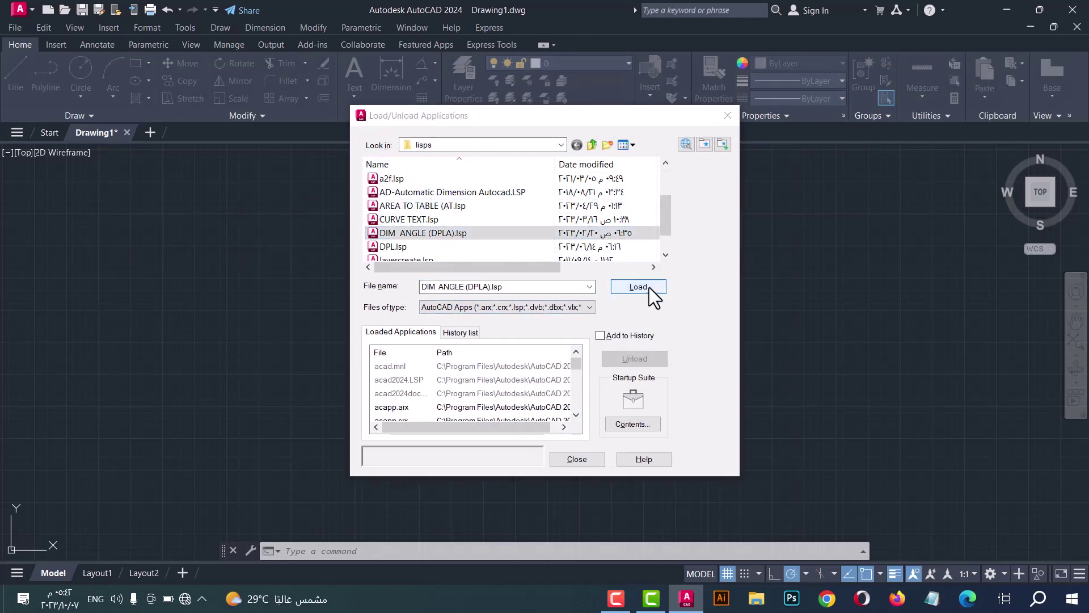
click(451, 339)
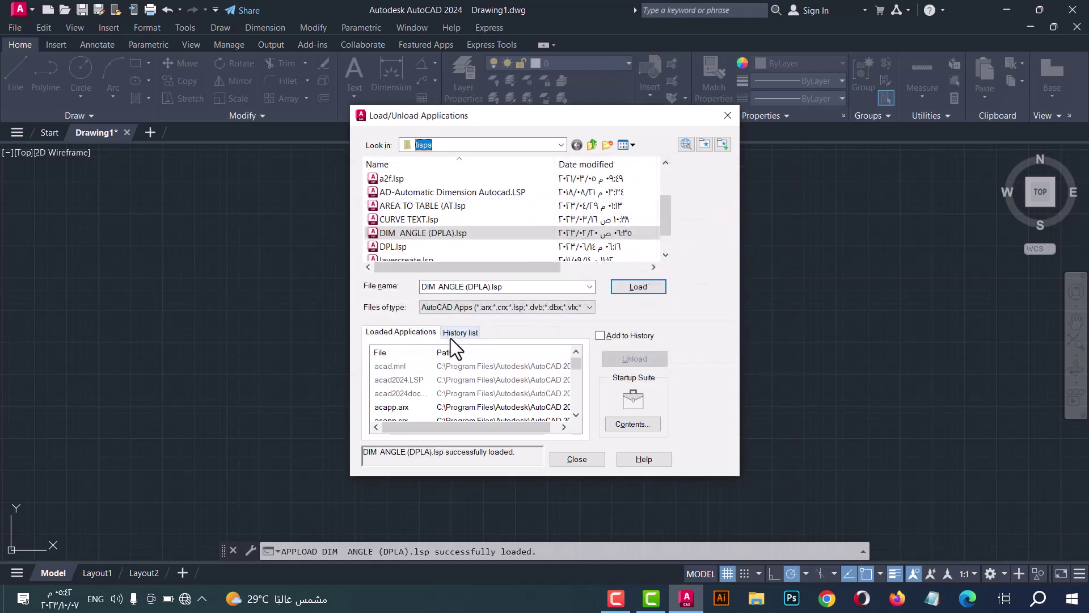
click(584, 459)
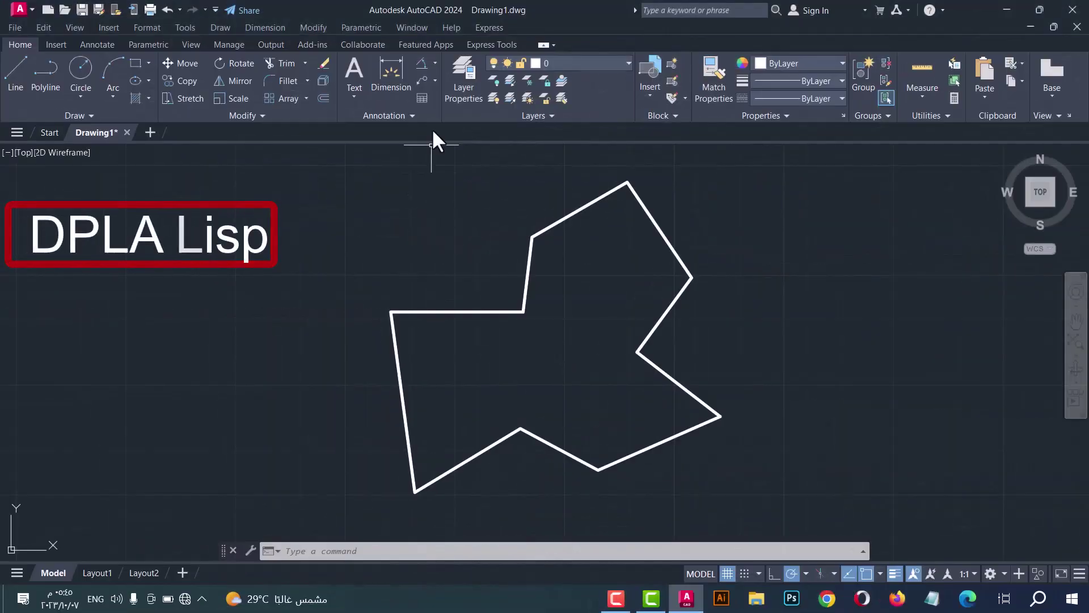
Manually add two angular dimensions to polygon corners, including the 110° right corner
click(421, 64)
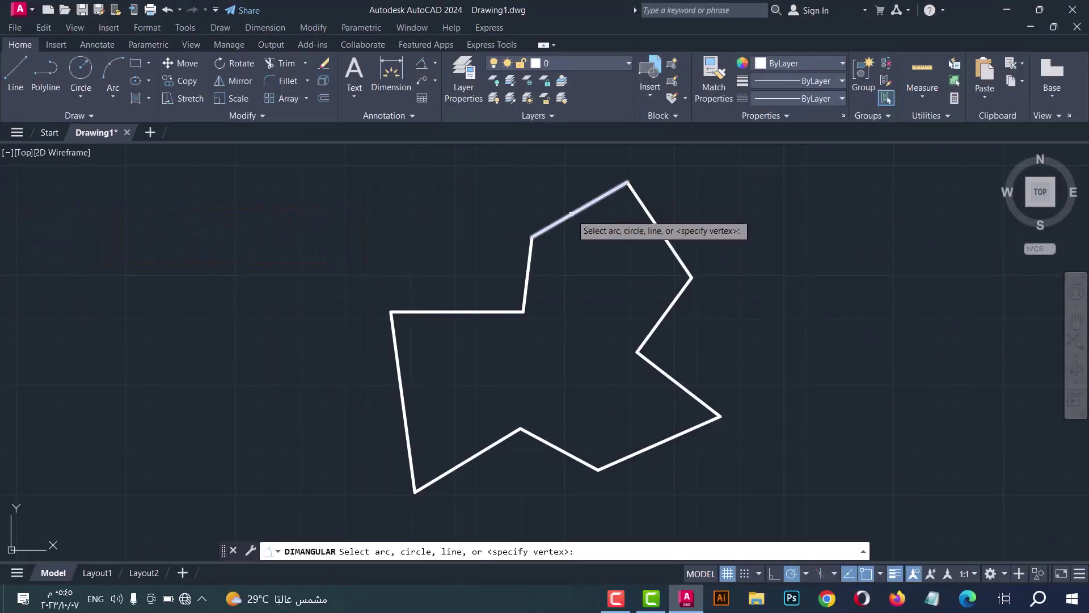
click(571, 214)
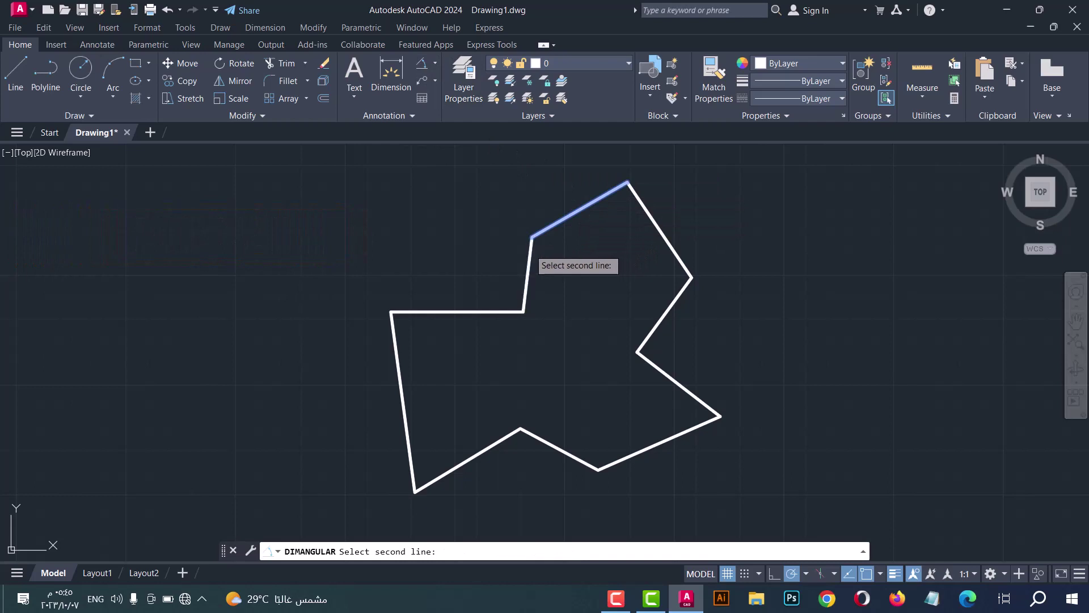
click(530, 253)
click(569, 263)
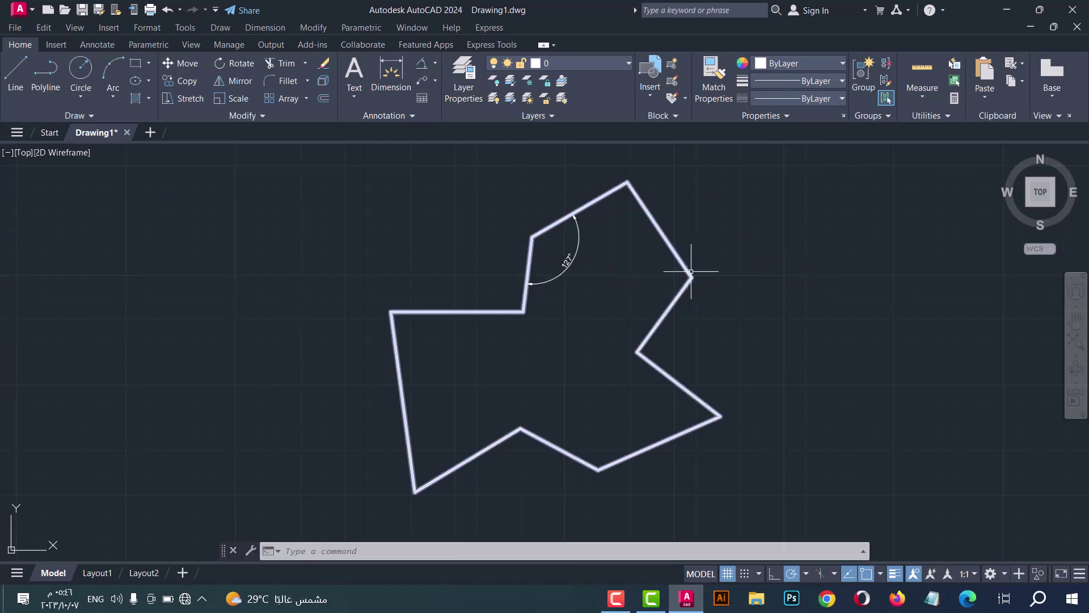
key(Return)
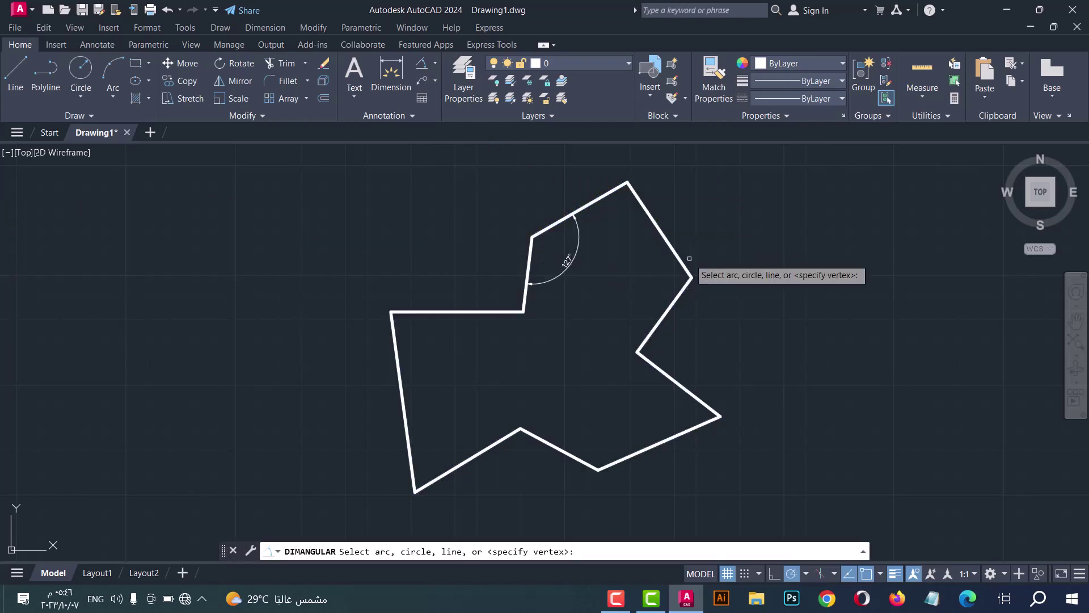
click(688, 271)
click(685, 285)
click(655, 282)
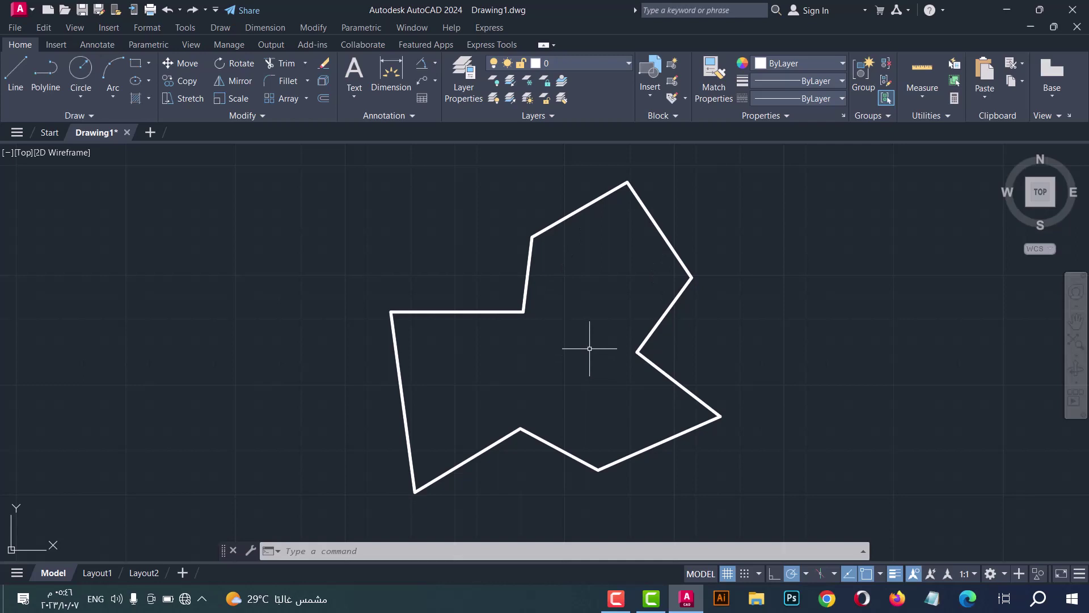
Run DPLA on the polygon to label all its corner angles
text(dp)
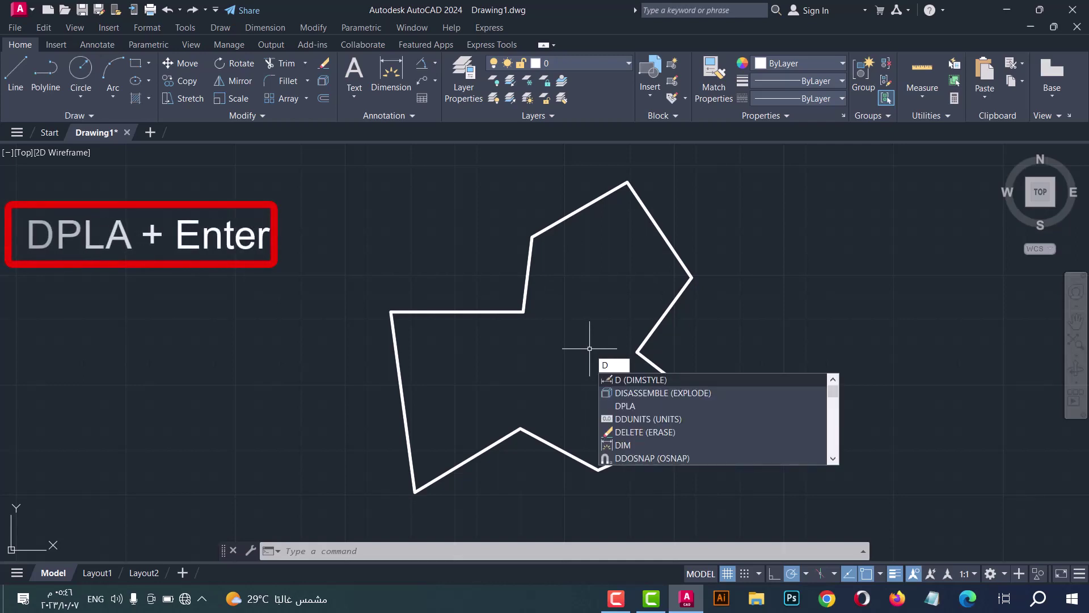
text(la)
key(Return)
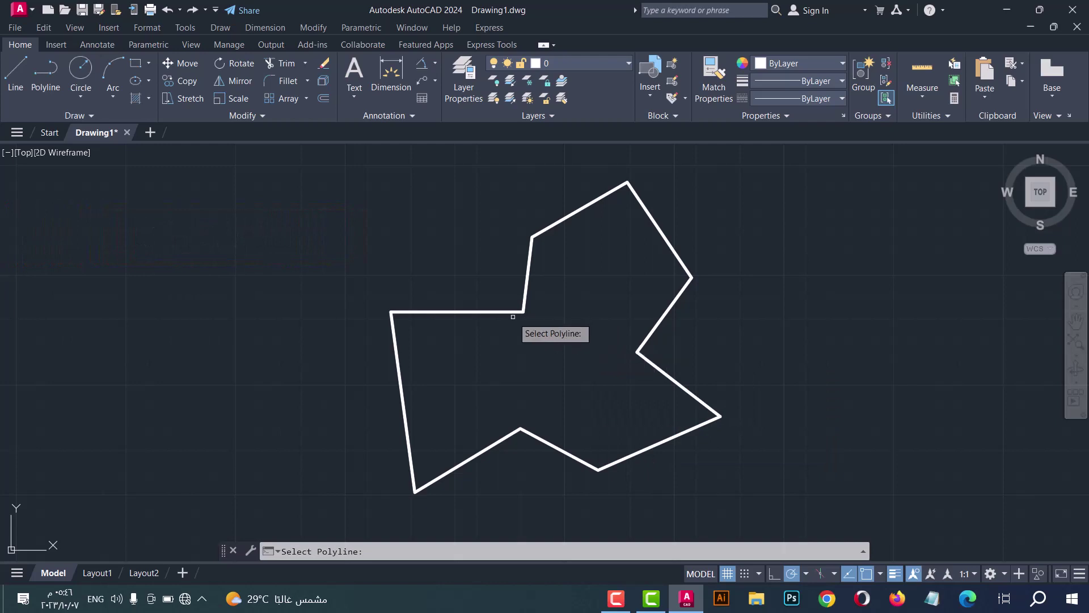
click(514, 312)
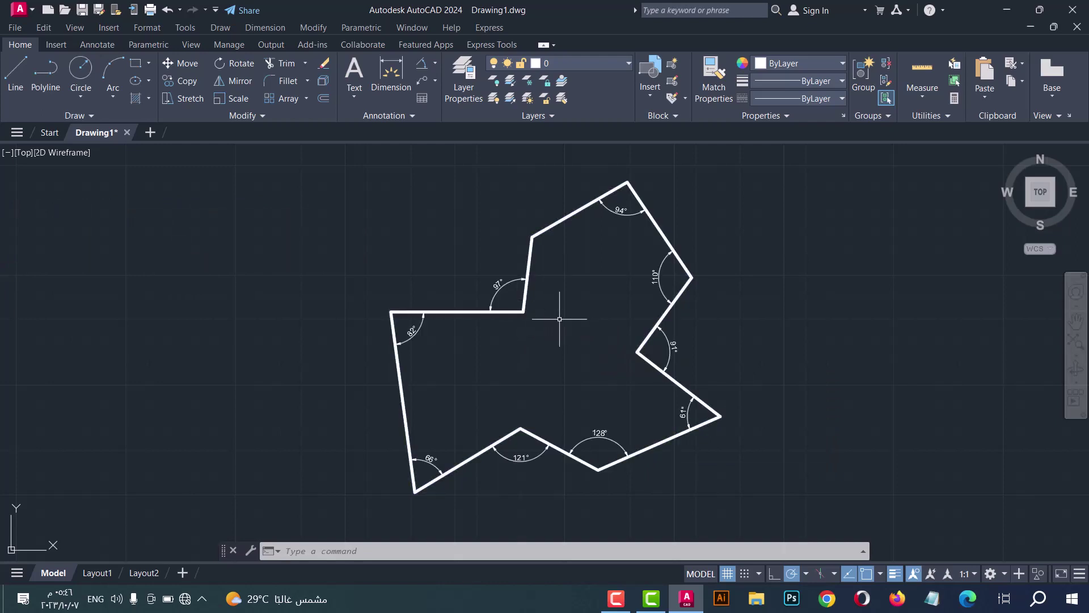
Pan around the polygon to check the 91°, 61°, 97°, 82°, 94° and 110° labels
click(1077, 321)
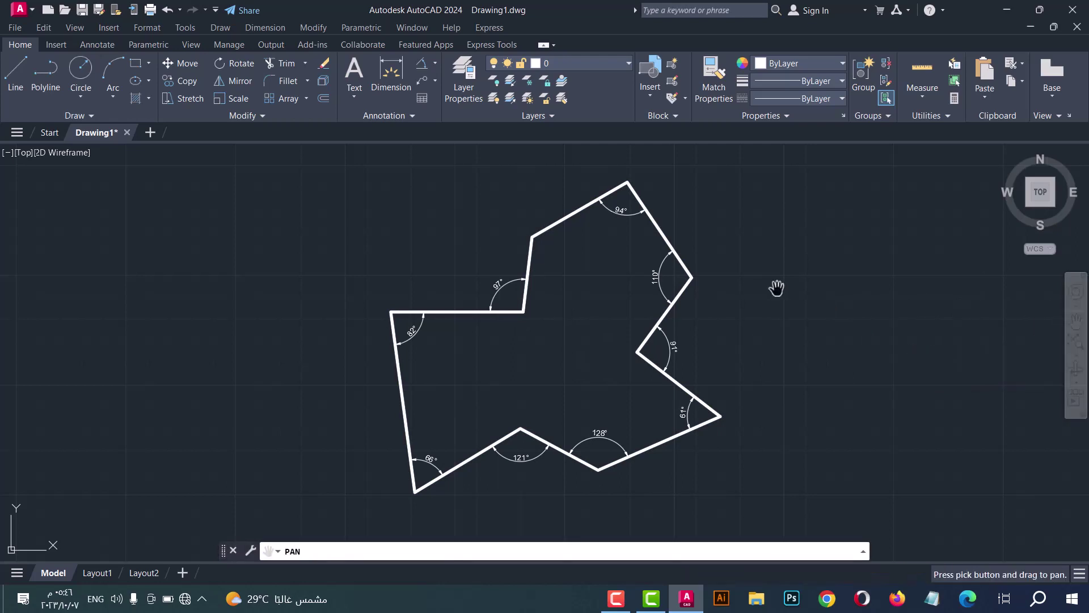
scroll(679, 274, up, 2)
scroll(679, 274, up, 2)
mouse_move(534, 424)
mouse_down()
mouse_move(531, 271)
mouse_move(619, 209)
mouse_up()
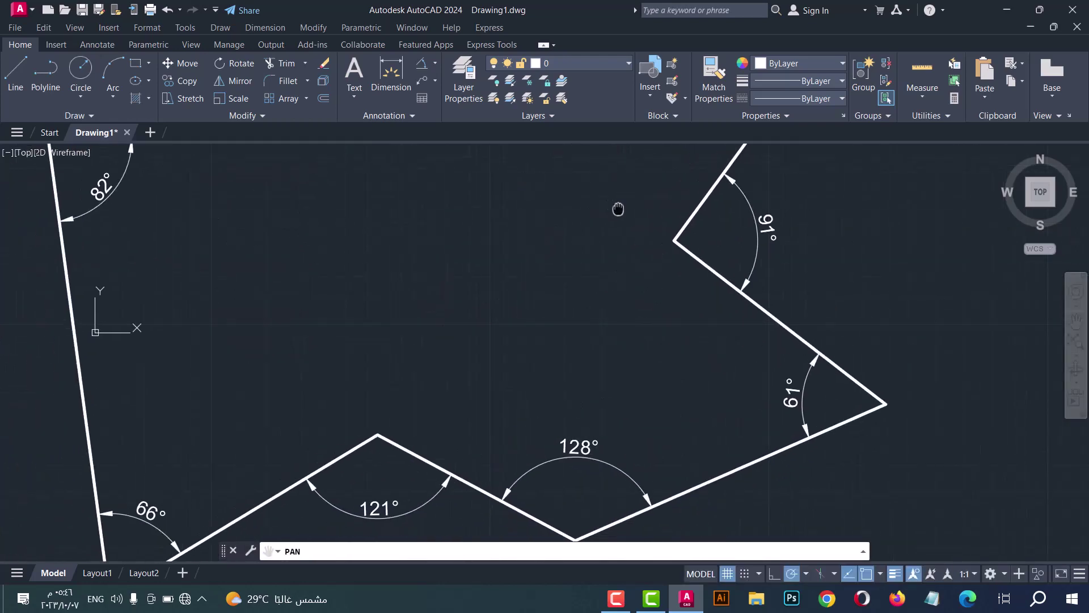
mouse_move(381, 371)
mouse_down()
mouse_move(559, 304)
mouse_move(669, 372)
mouse_move(676, 389)
mouse_up()
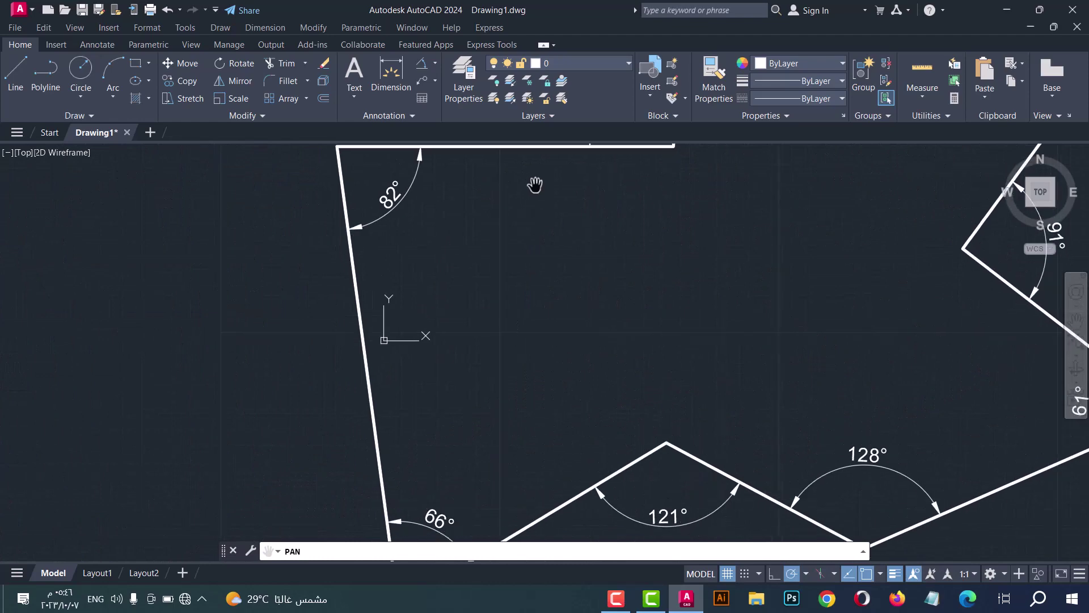
mouse_move(535, 182)
mouse_down()
mouse_move(383, 371)
mouse_move(331, 406)
mouse_up()
drag(603, 309, 515, 370)
scroll(516, 369, down, 1)
scroll(515, 324, up, 1)
scroll(510, 306, down, 1)
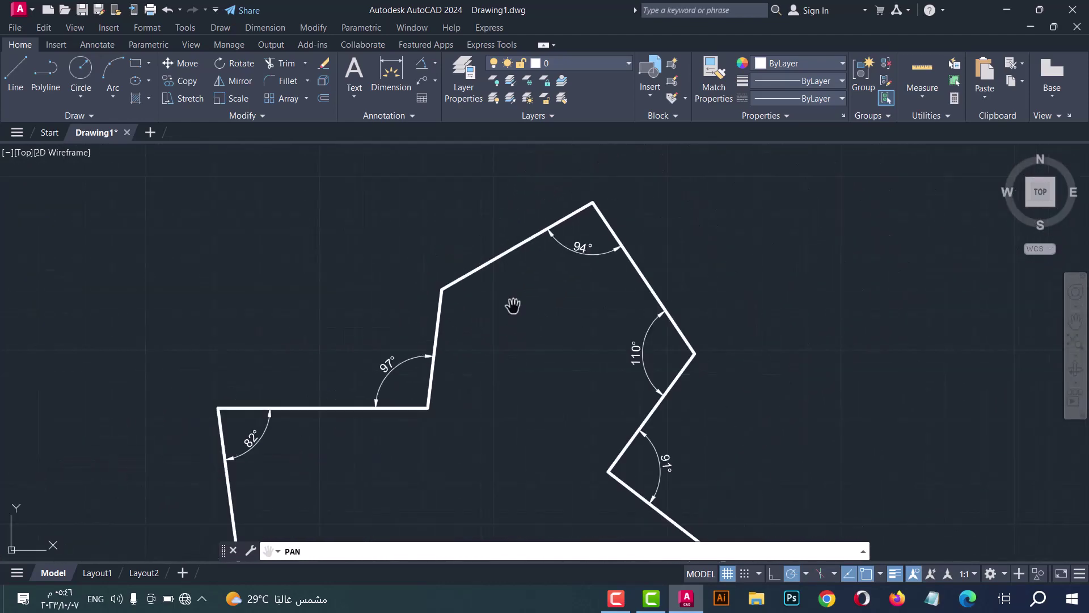
drag(488, 472, 518, 342)
scroll(523, 333, down, 2)
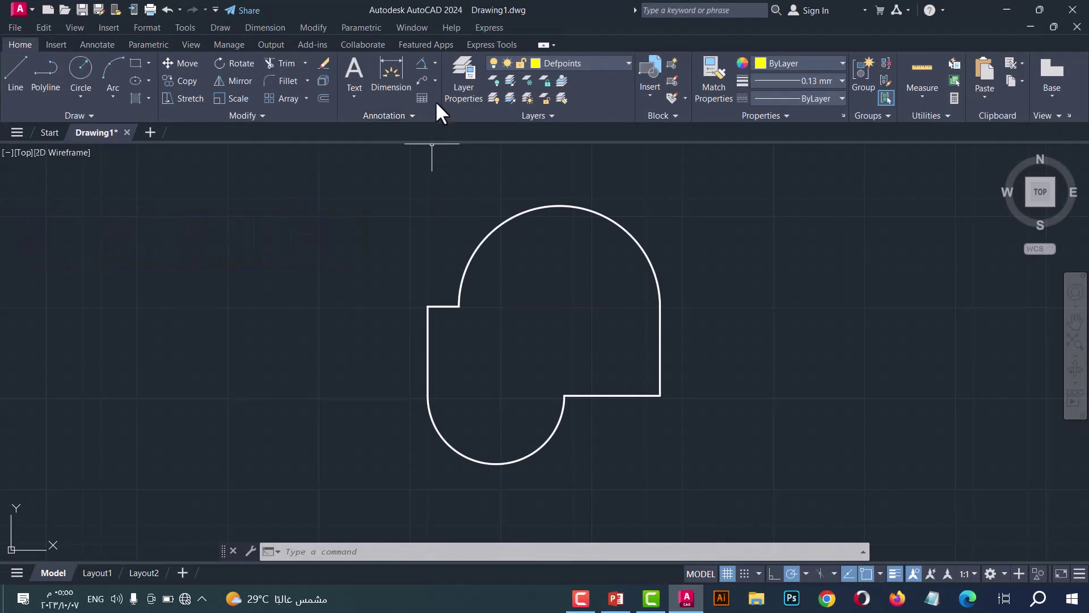
click(437, 61)
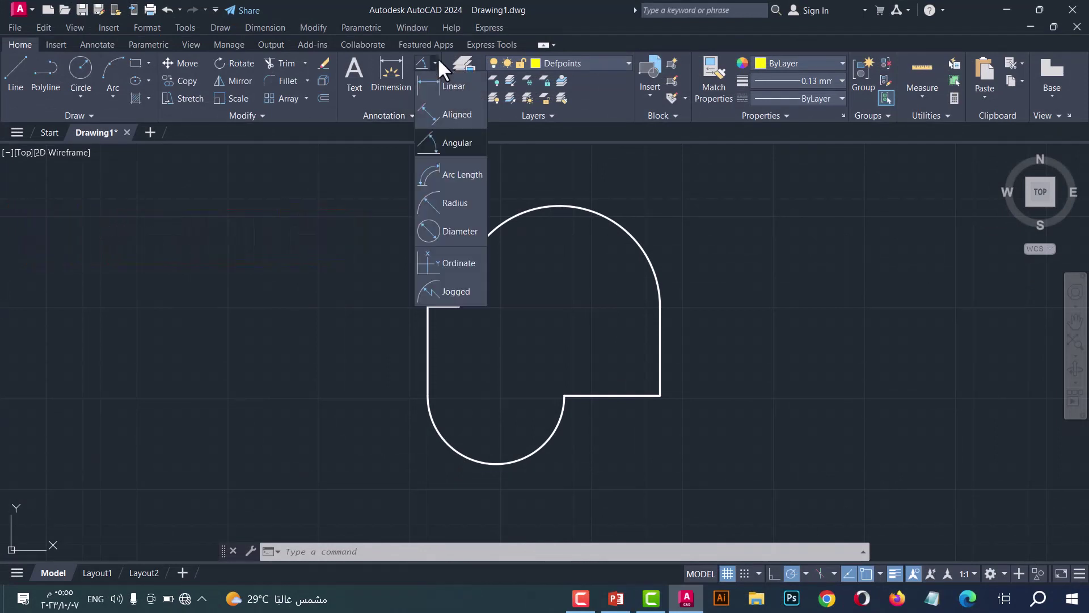
click(465, 175)
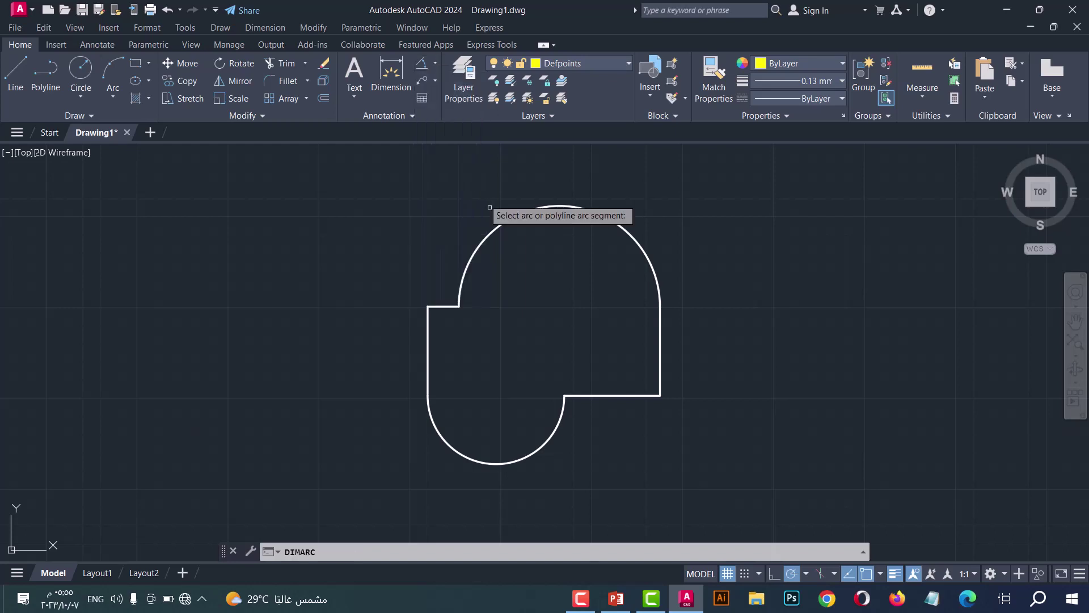
click(574, 207)
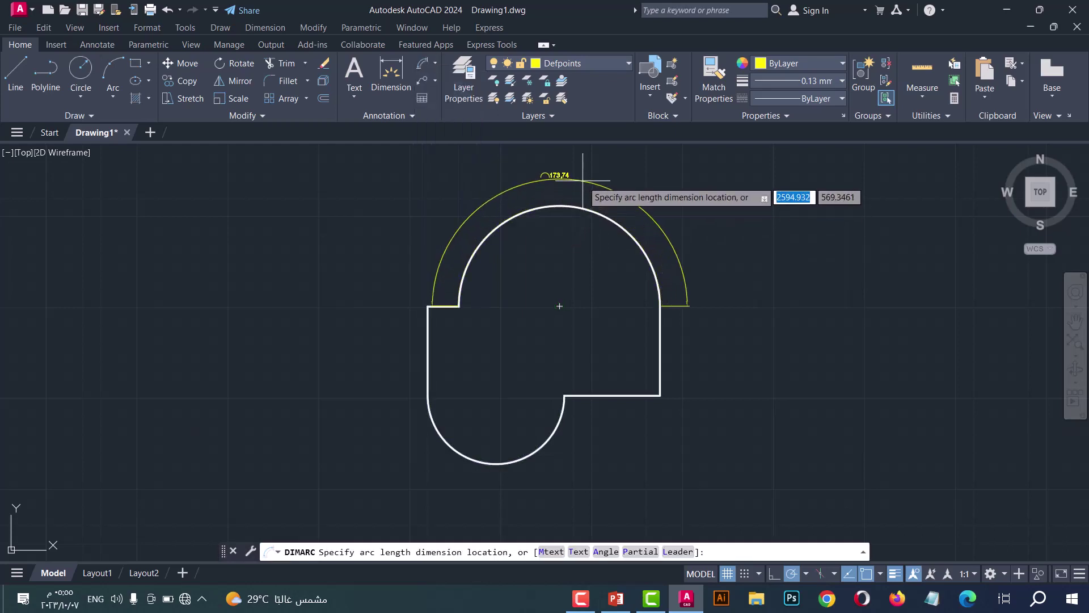
click(582, 180)
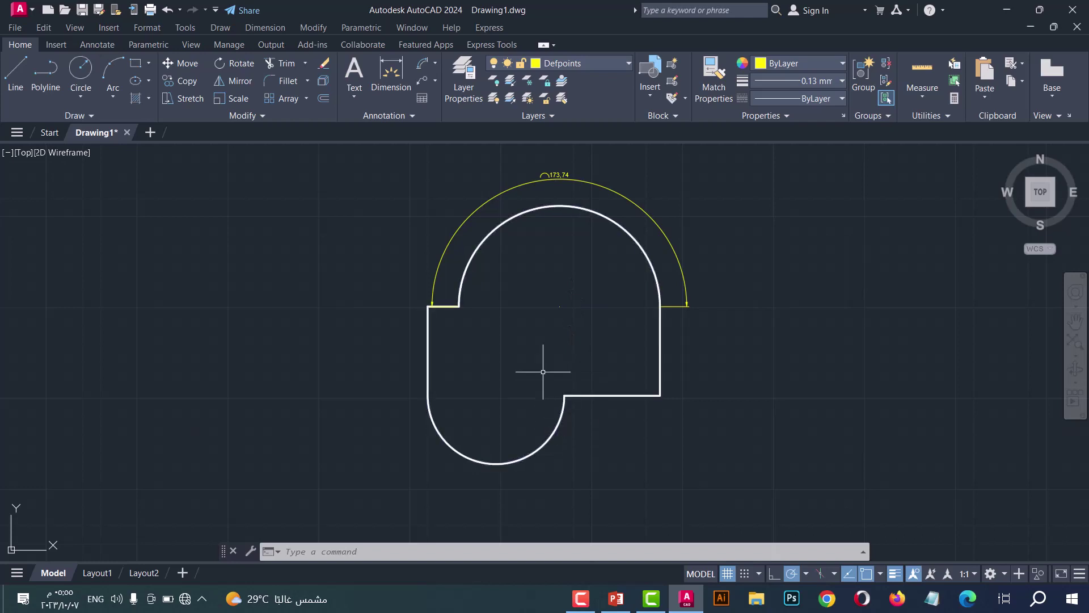
key(Return)
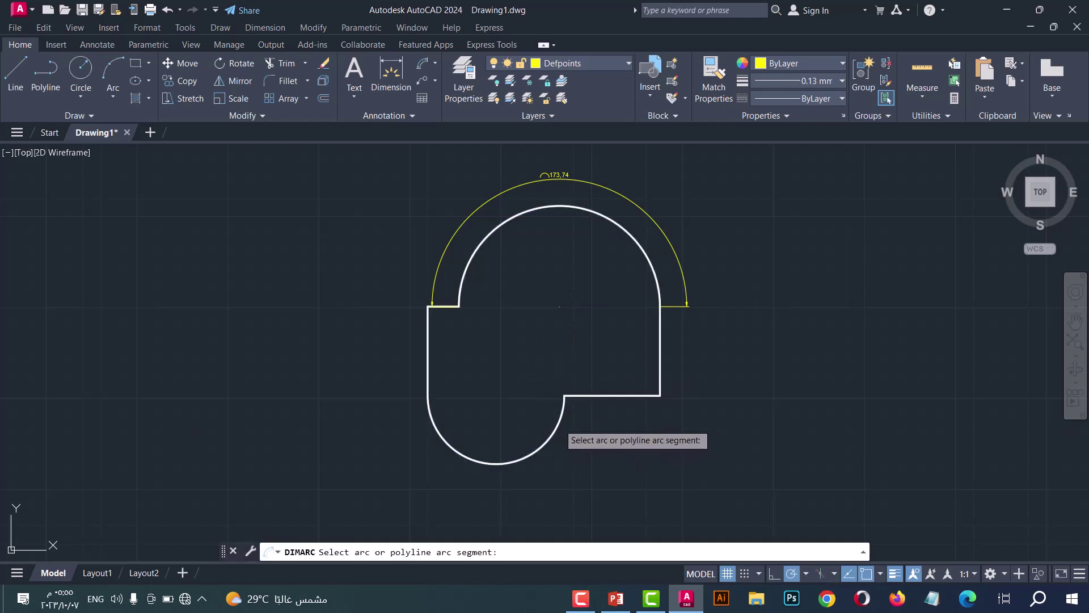
click(561, 431)
click(570, 444)
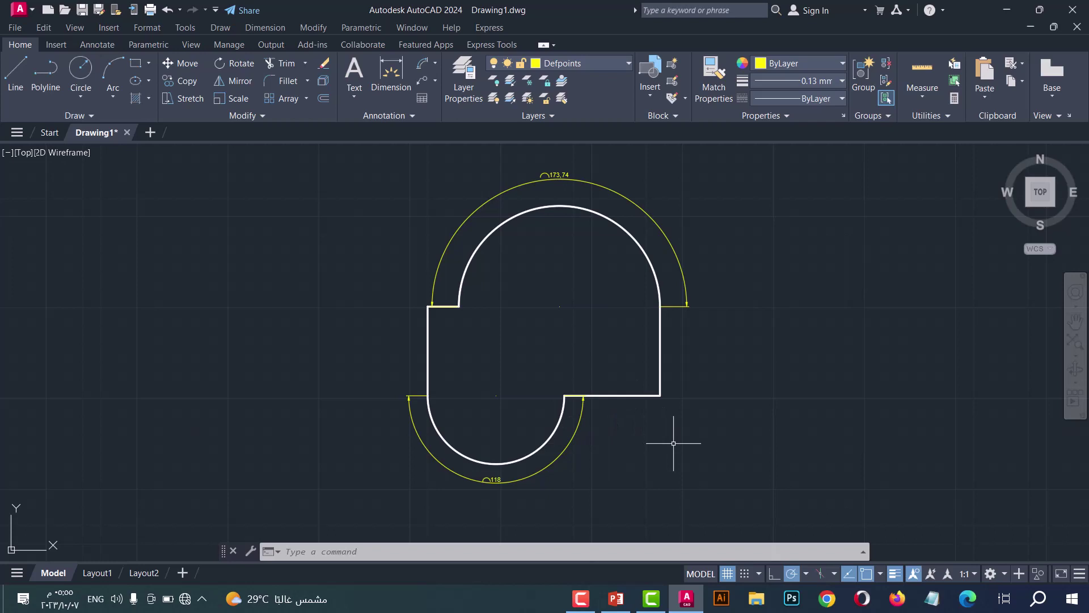
key(ctrl+z)
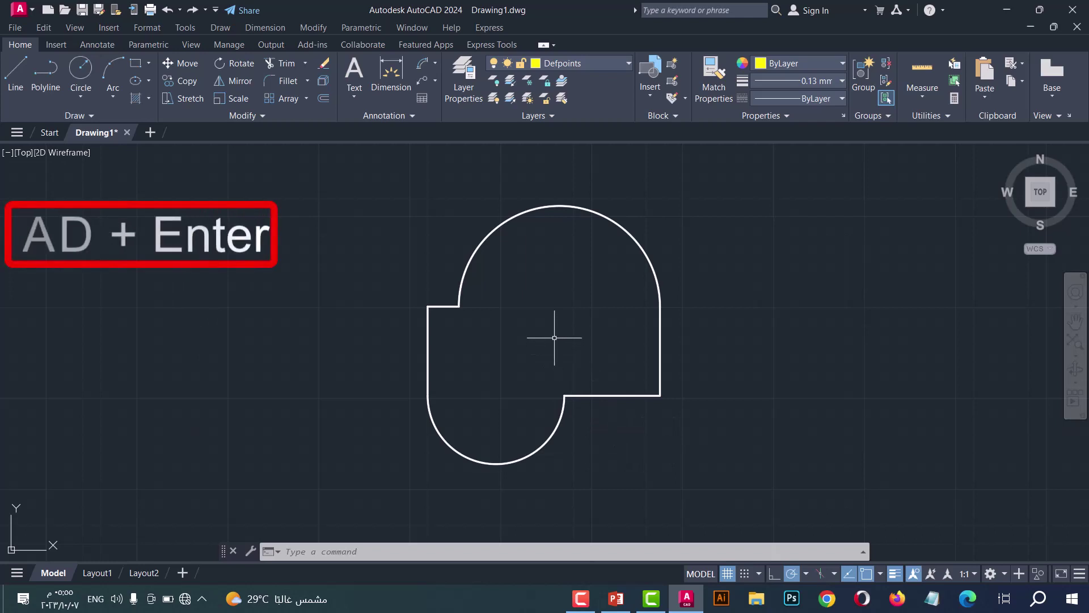
Run AD, accept the placement options, and window-select the rounded closed shape to dimension it
text(AD)
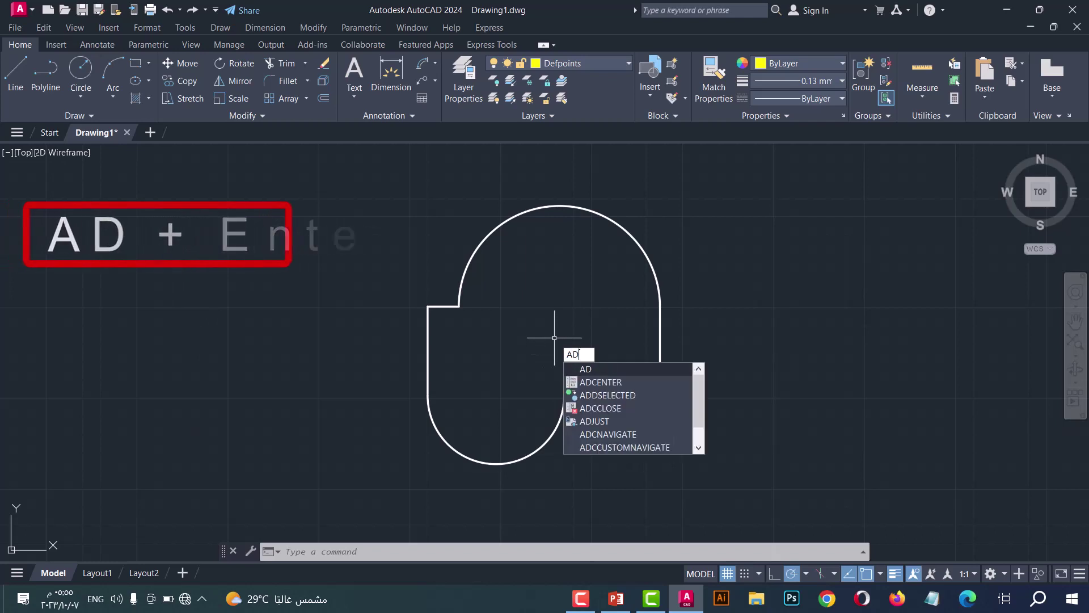
key(Return)
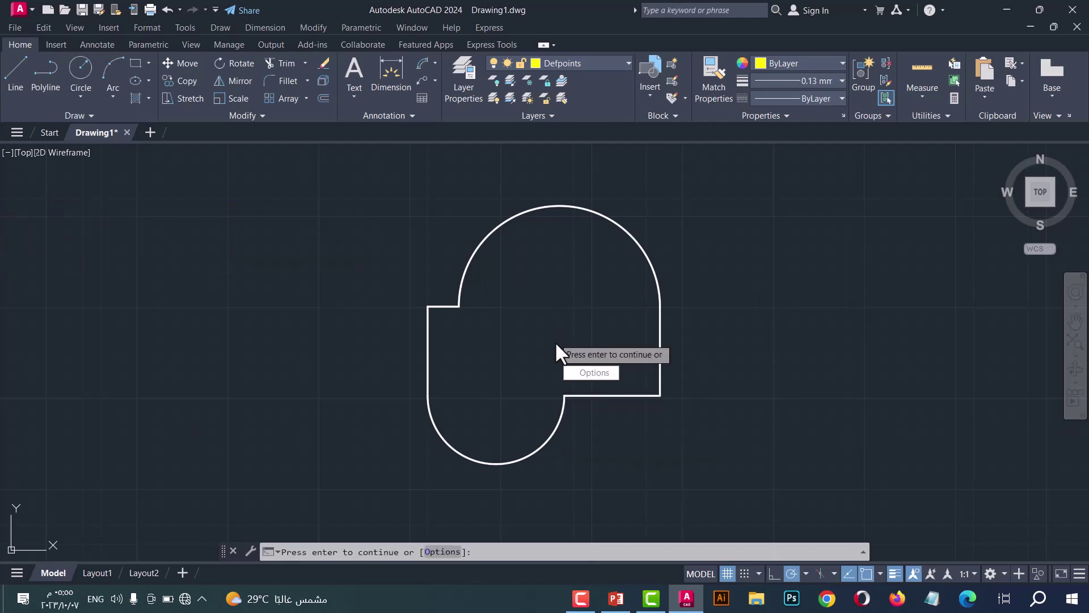
click(596, 371)
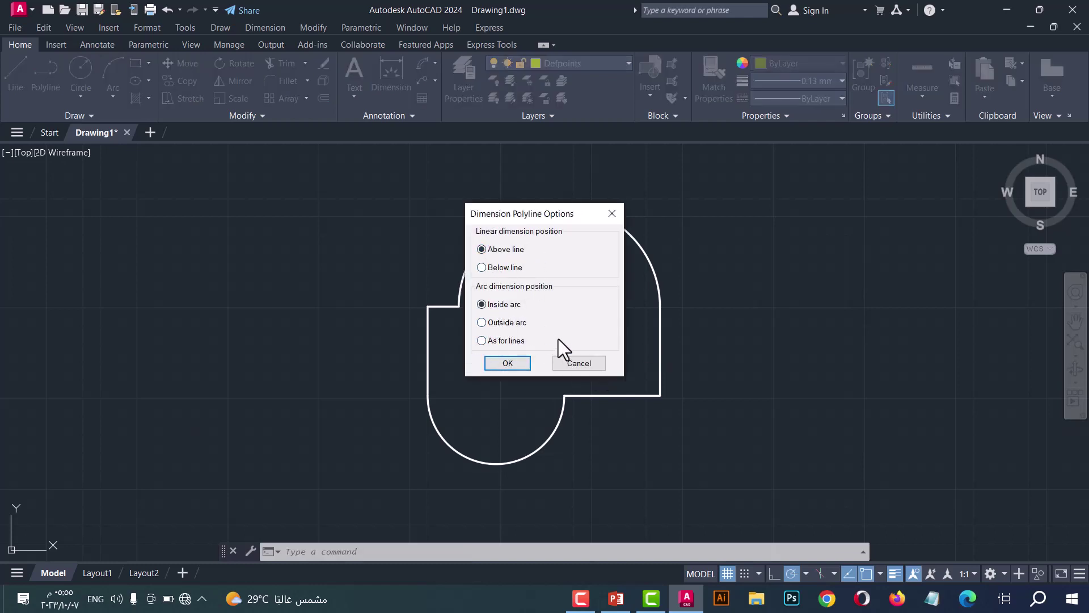
click(508, 363)
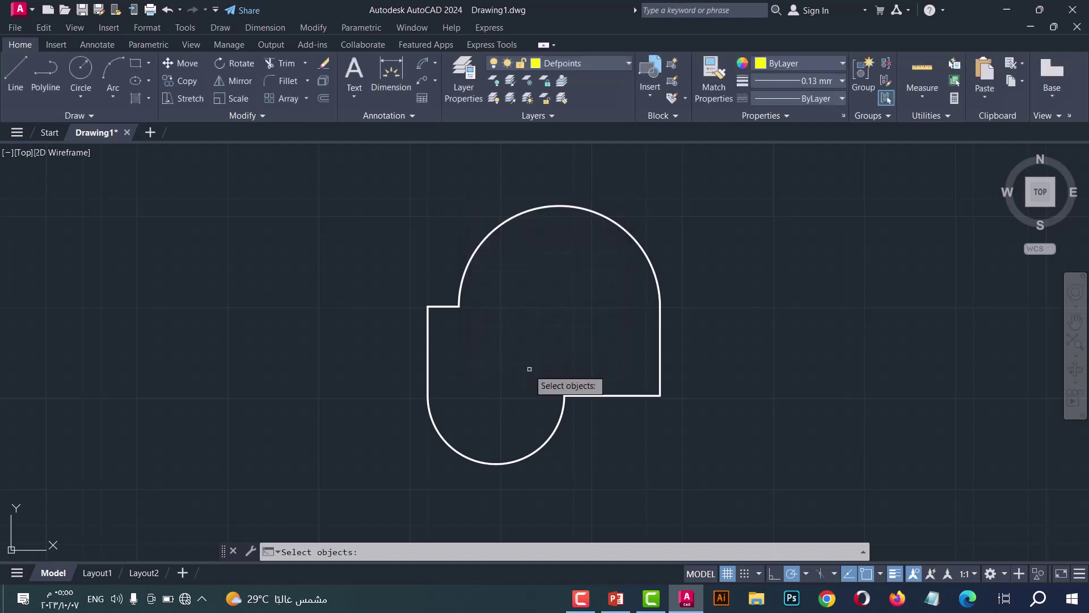
click(698, 477)
click(369, 170)
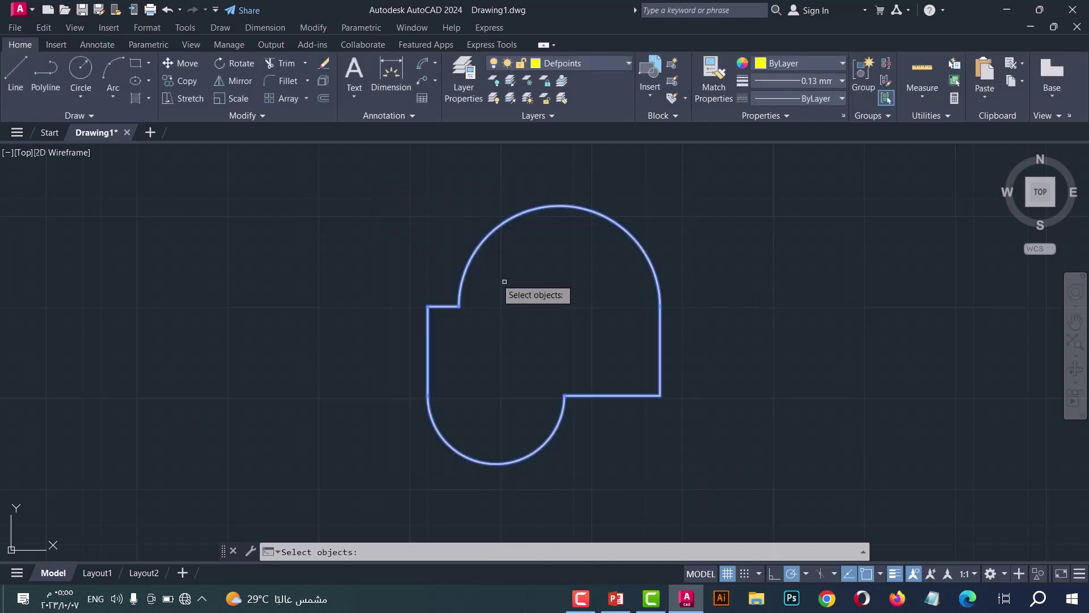
key(Return)
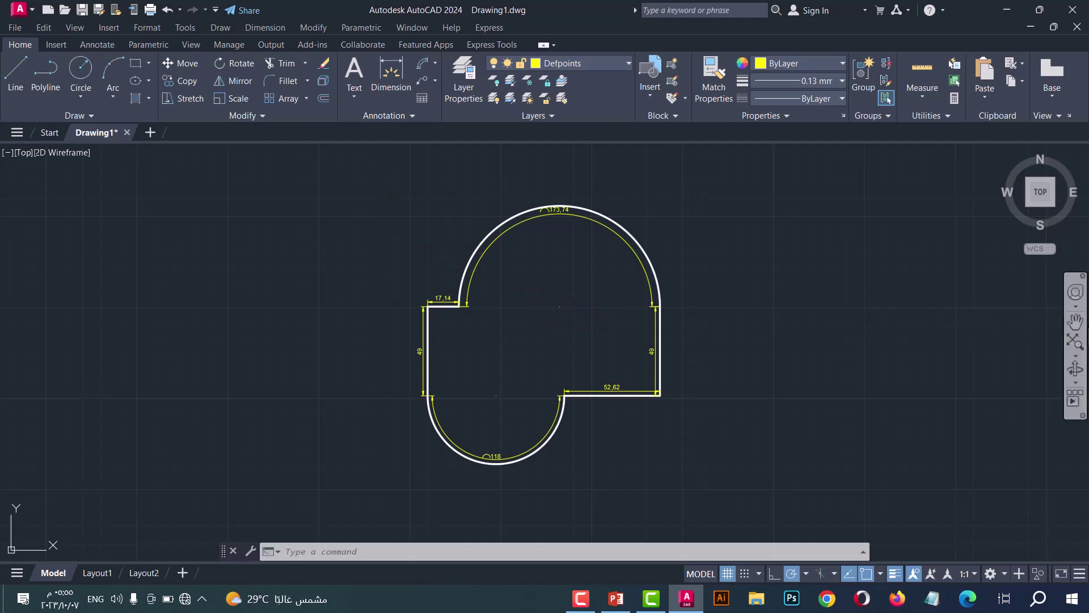
Pan along the shape to check dimensions such as 17,14, 49, 52,62 and 118
click(1076, 323)
scroll(641, 374, up, 5)
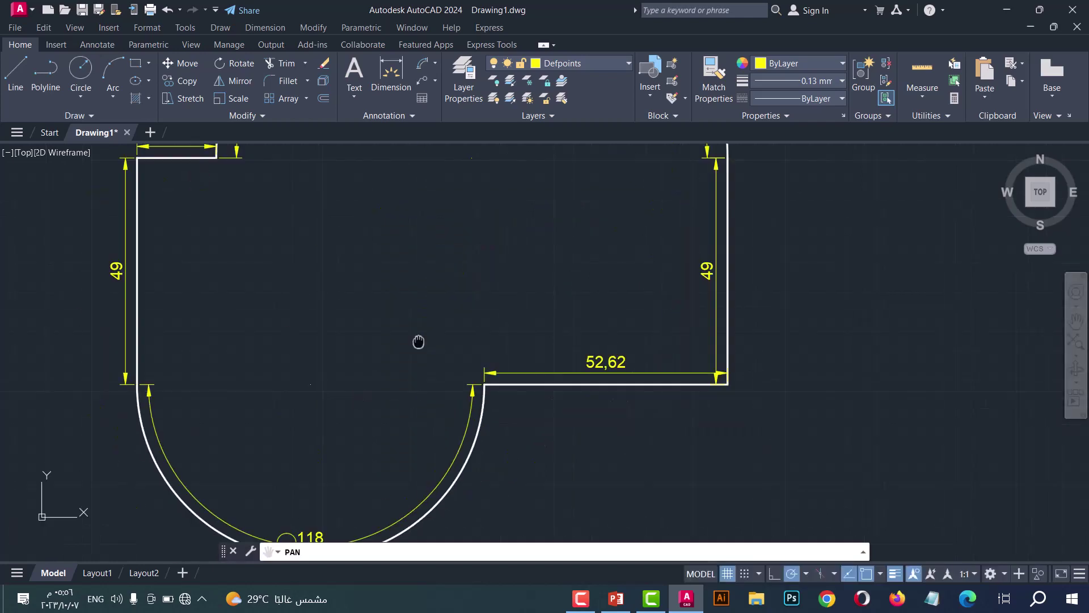
drag(418, 340, 622, 380)
drag(627, 185, 459, 353)
mouse_move(567, 326)
mouse_down()
mouse_move(469, 340)
mouse_move(452, 251)
mouse_up()
scroll(475, 275, down, 2)
scroll(491, 275, up, 2)
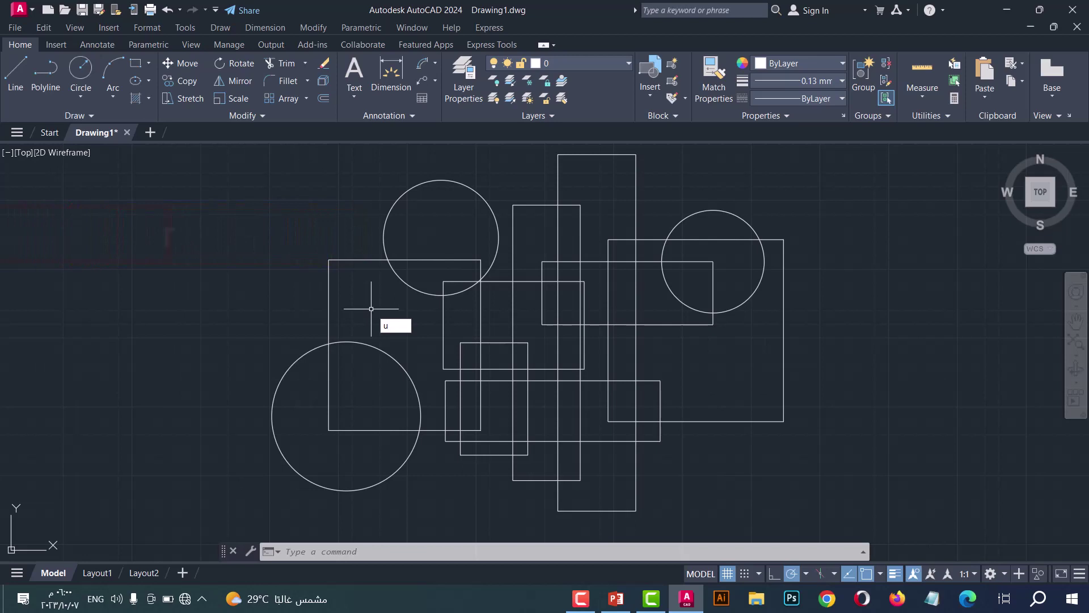
Run UNIP and crossing-window select all the overlapping circles and rectangles
text(n)
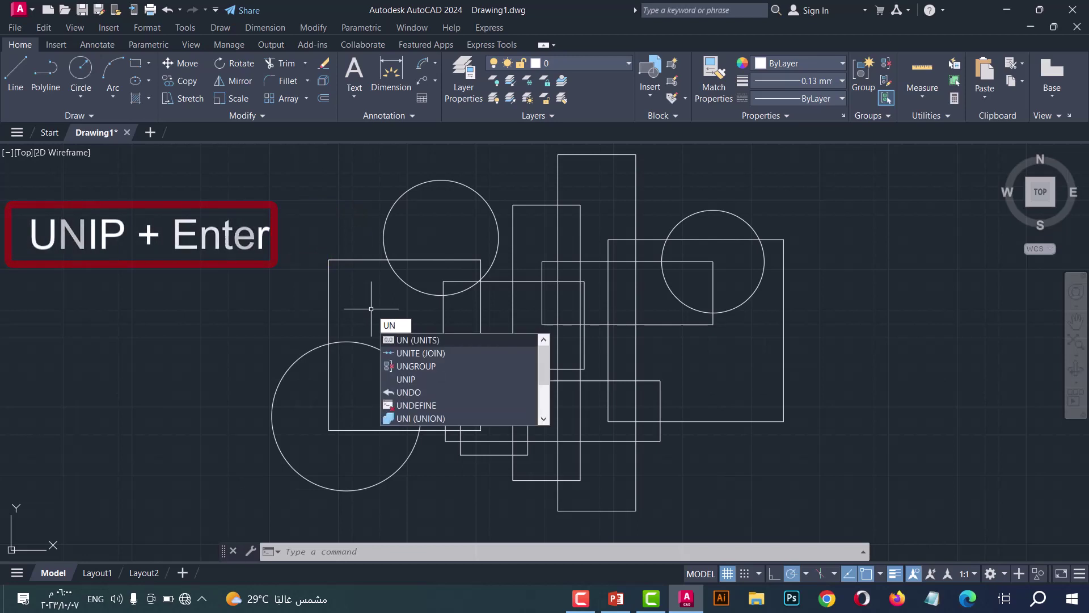
text(I)
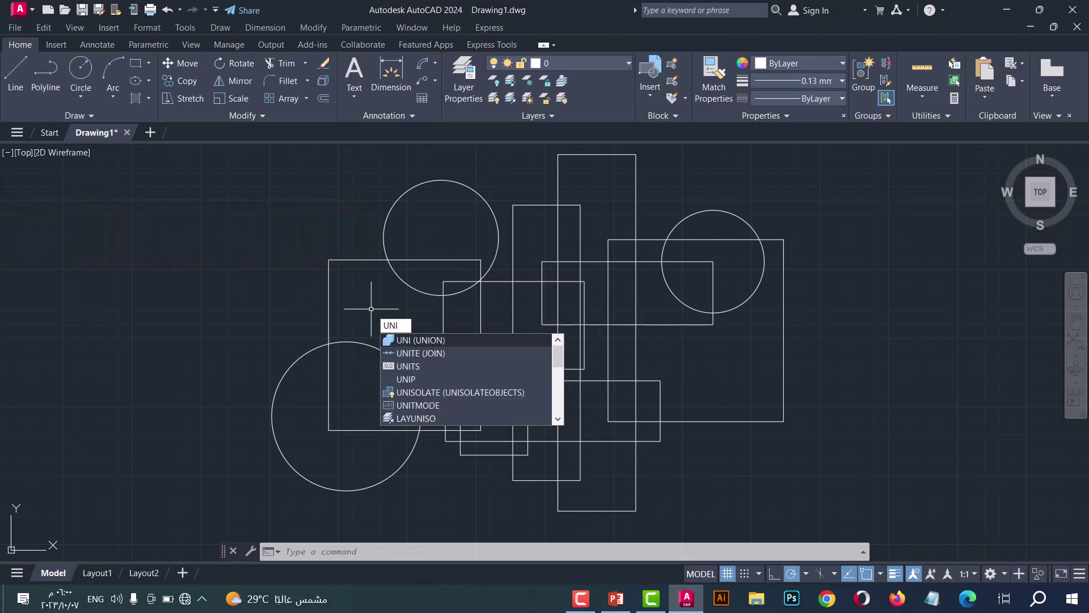
text(P)
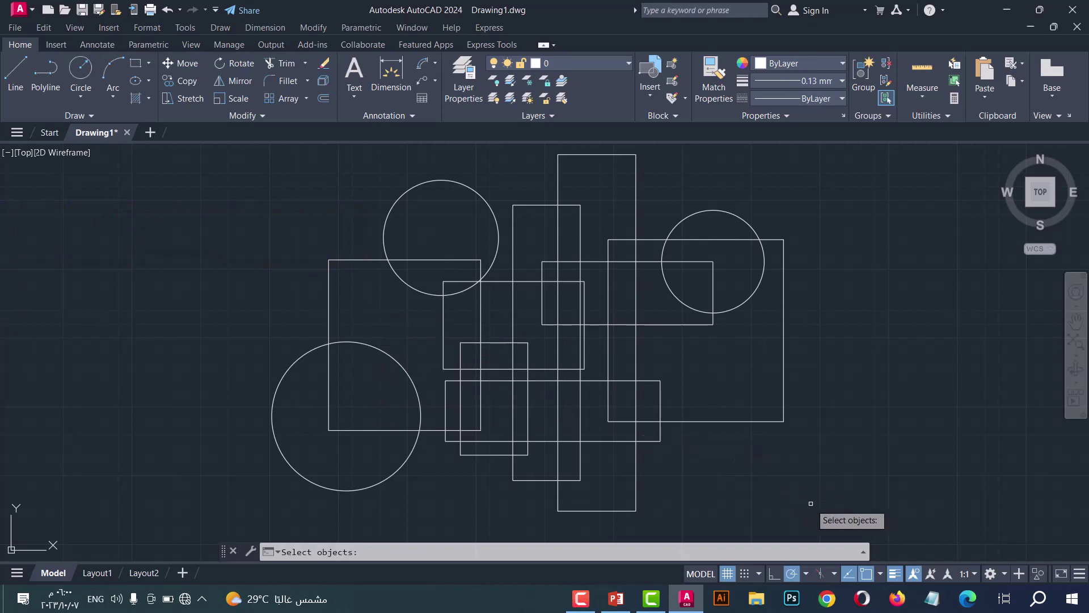
click(831, 513)
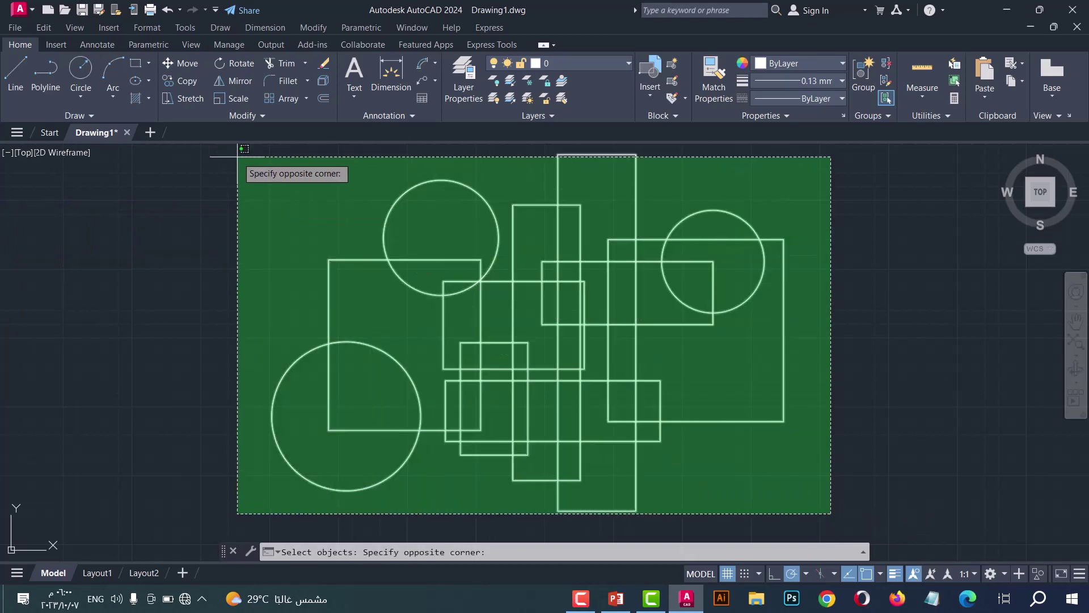
click(237, 164)
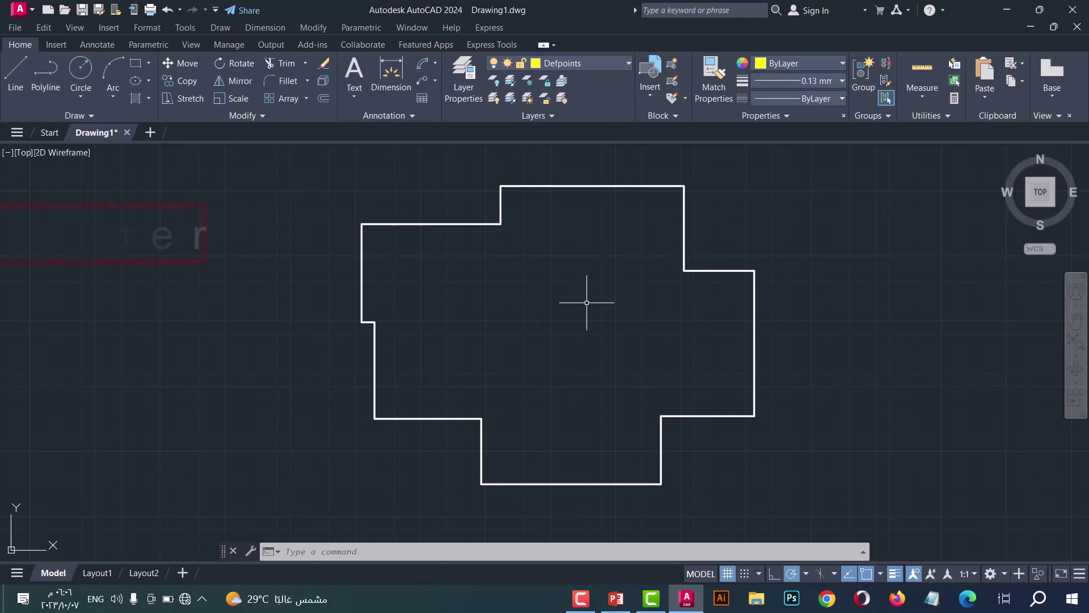
Run DPL on the stepped outline and pan to check the 229, 107, 141 and 54 dimensions
text(DP)
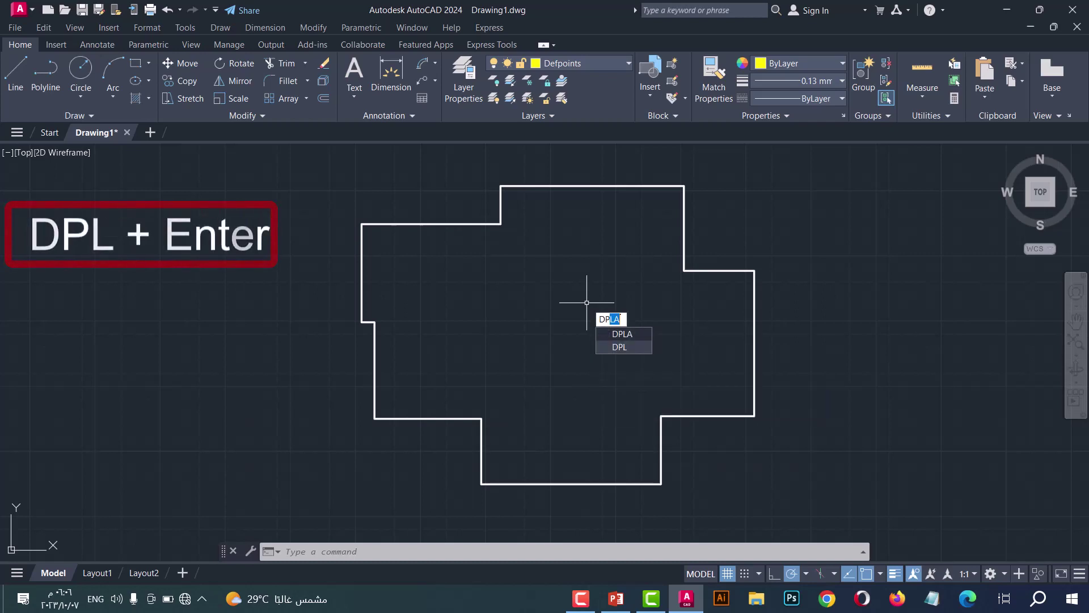
text(L)
key(Return)
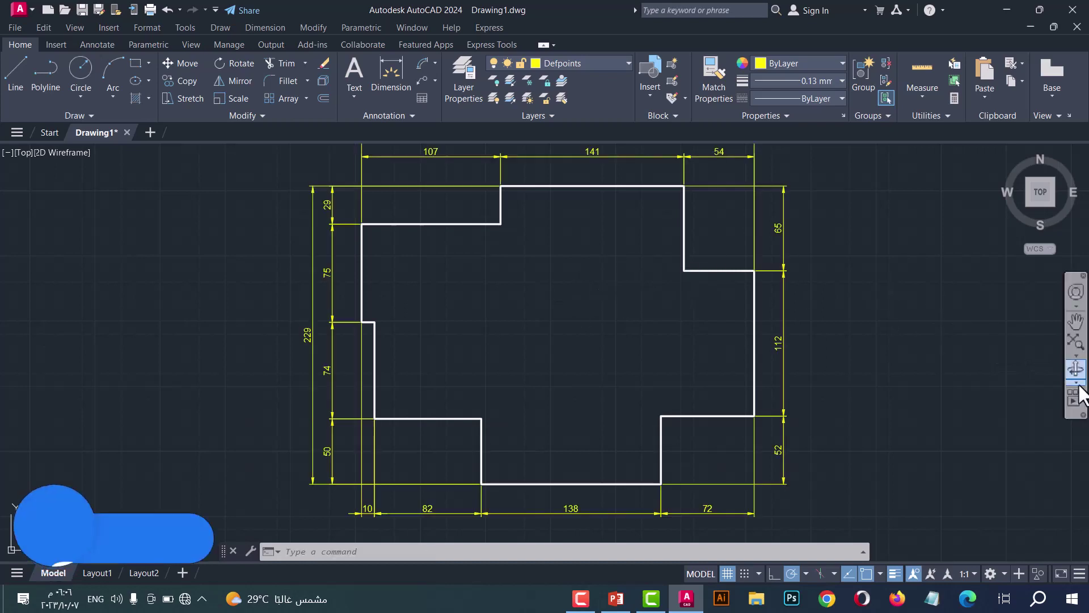
click(1076, 321)
scroll(780, 174, up, 4)
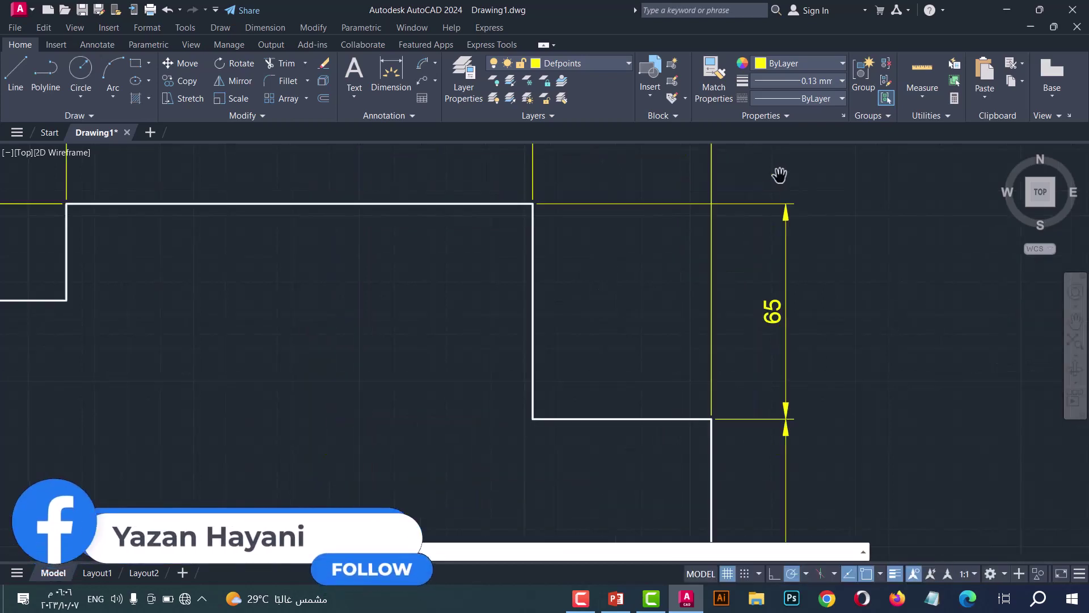
mouse_move(590, 270)
mouse_down()
mouse_move(719, 350)
mouse_move(782, 345)
mouse_up()
drag(350, 313, 778, 248)
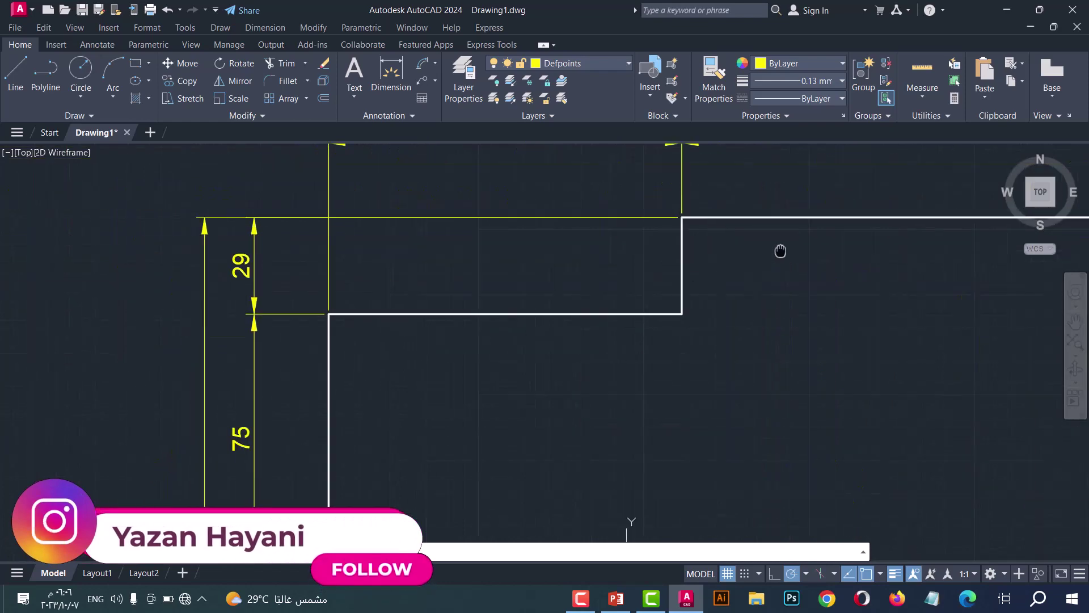
drag(384, 369, 307, 179)
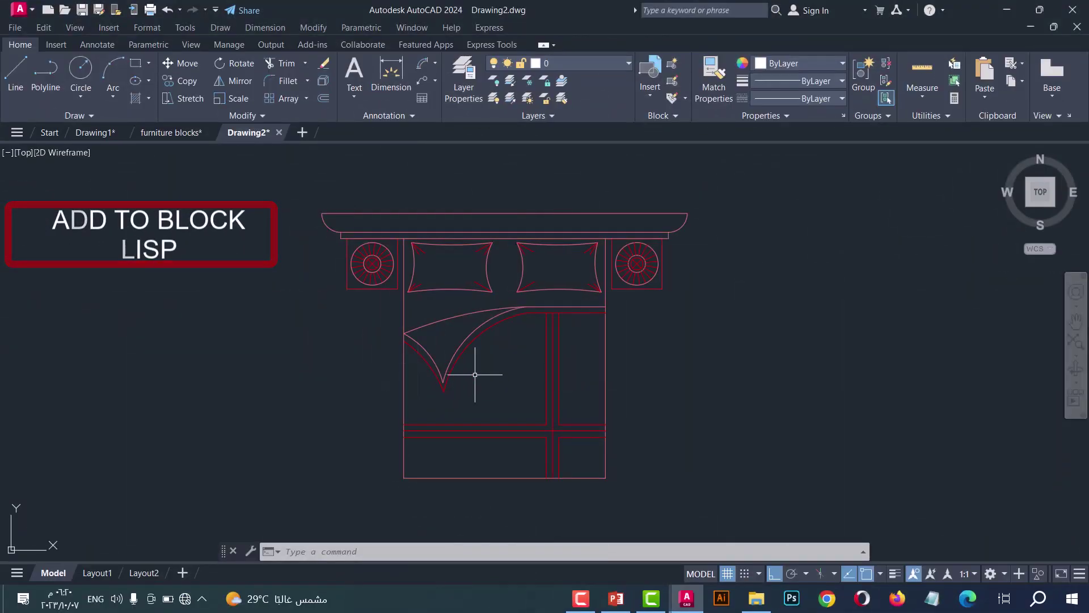
Show that the bed is one block and each nightstand is a separate object
click(498, 376)
click(447, 303)
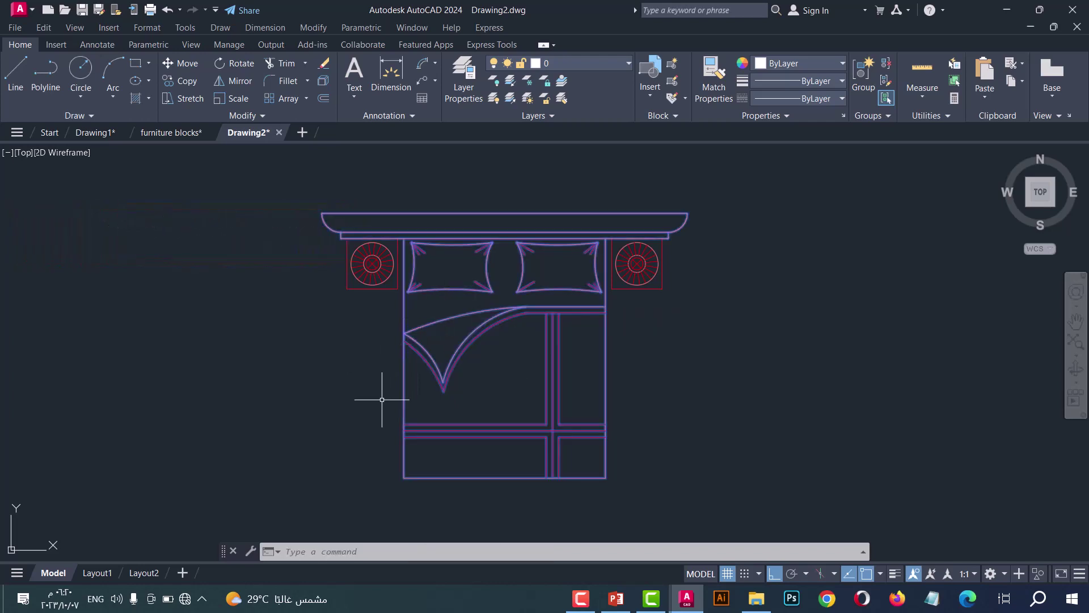
key(Escape)
click(360, 311)
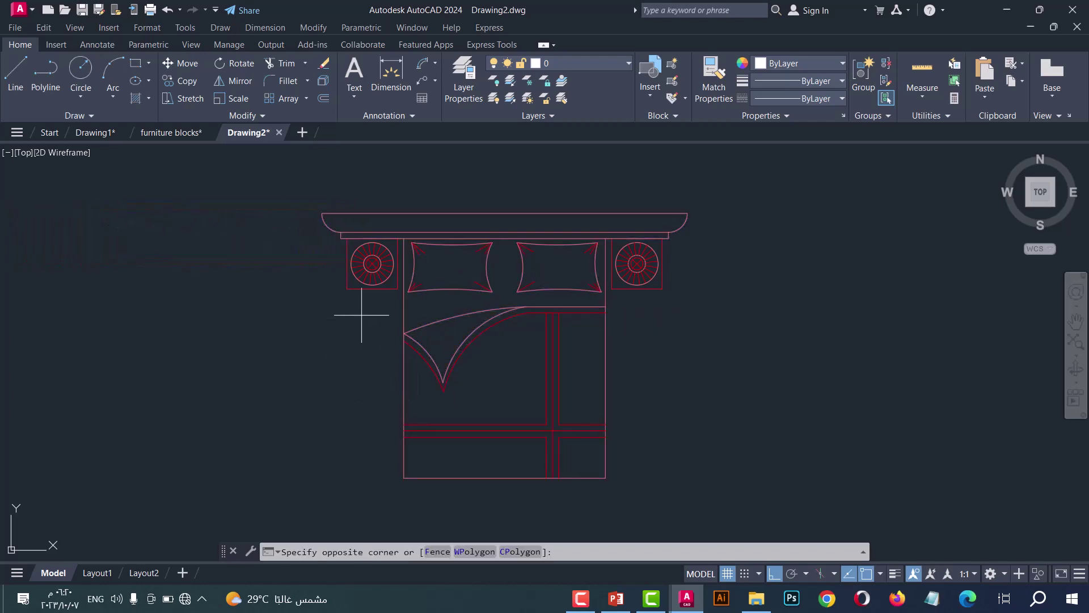
click(322, 273)
key(Escape)
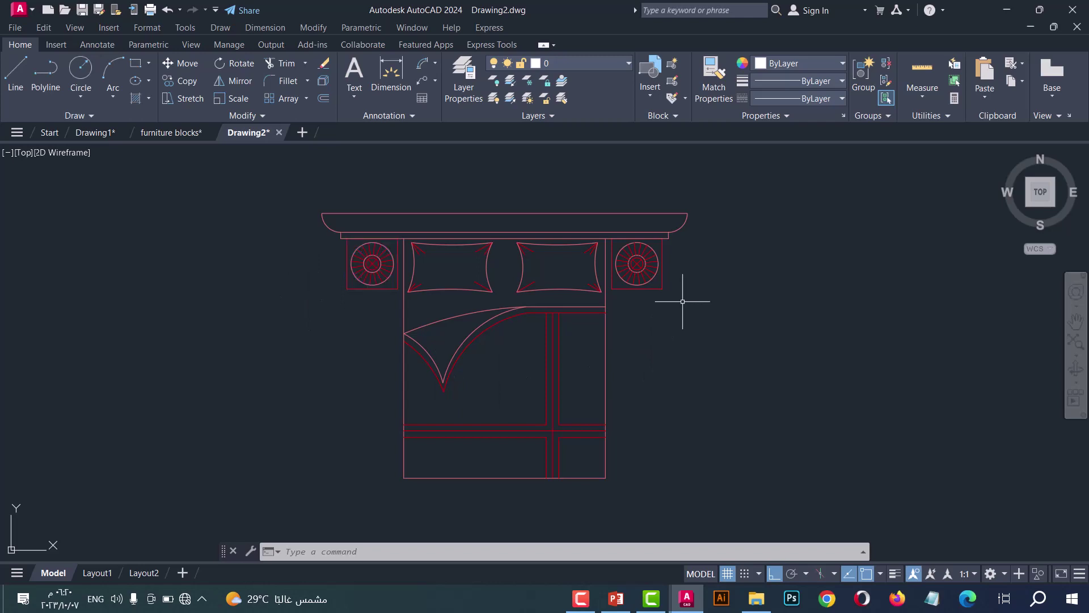
click(666, 275)
click(647, 298)
key(Escape)
text(a)
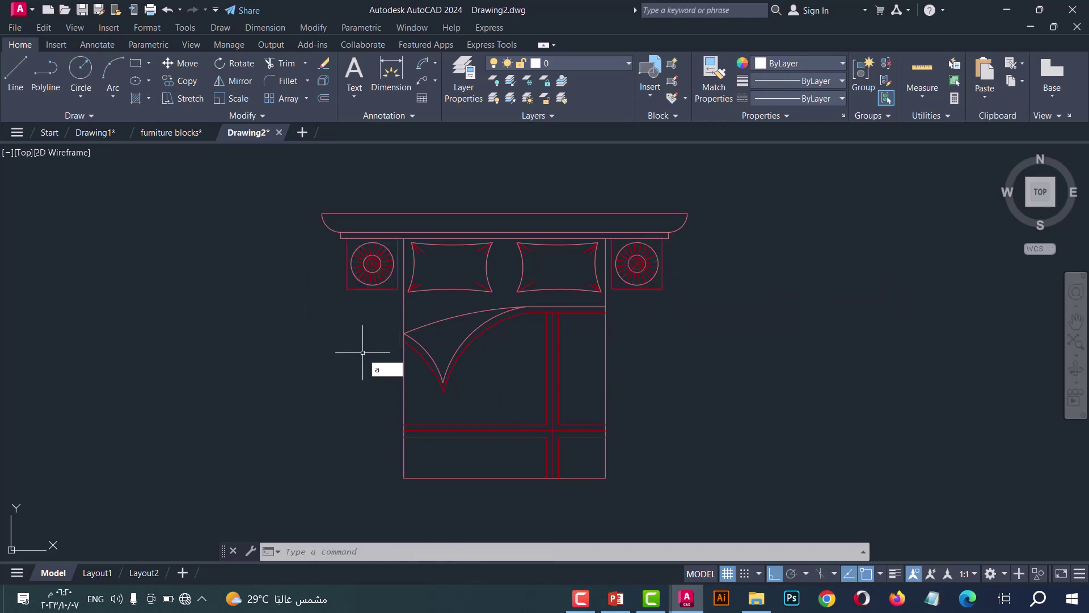
Add the left and right nightstands to the bed block with ADDTOBLOCK
text(dd)
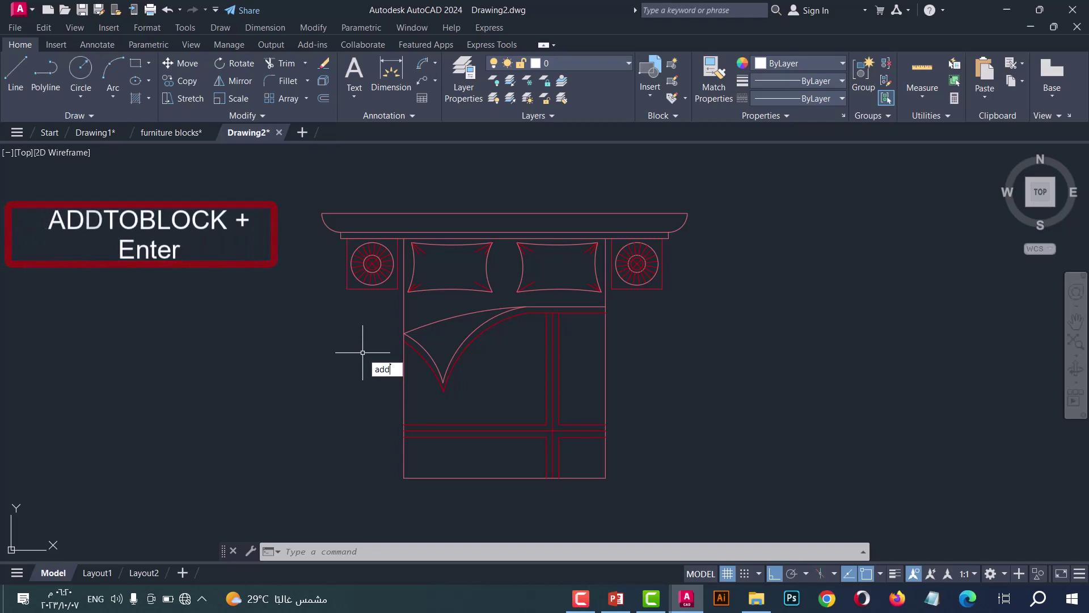
text(to)
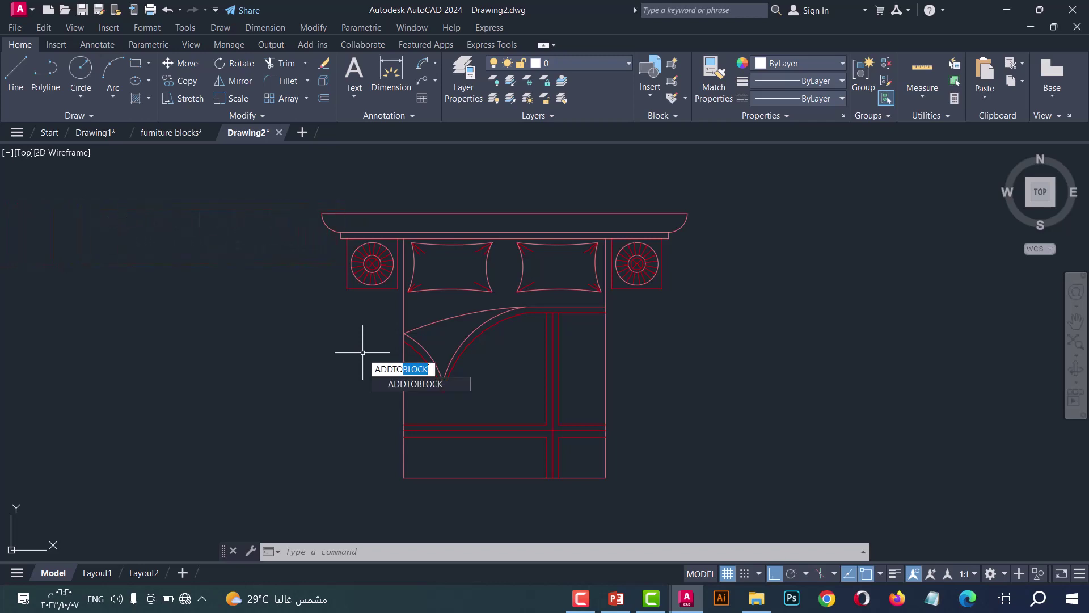
key(Return)
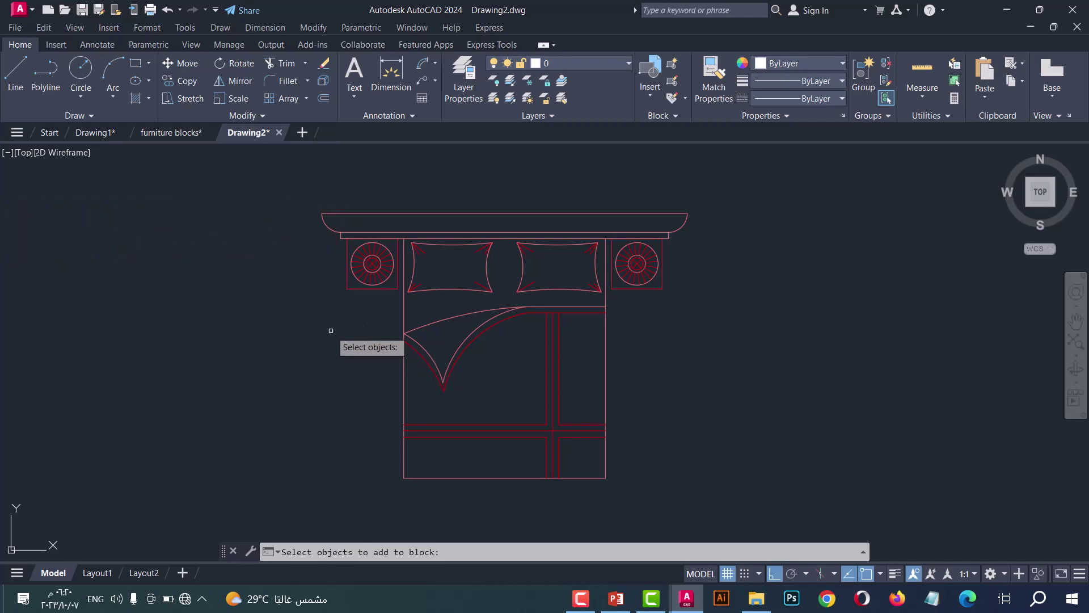
click(322, 310)
click(424, 193)
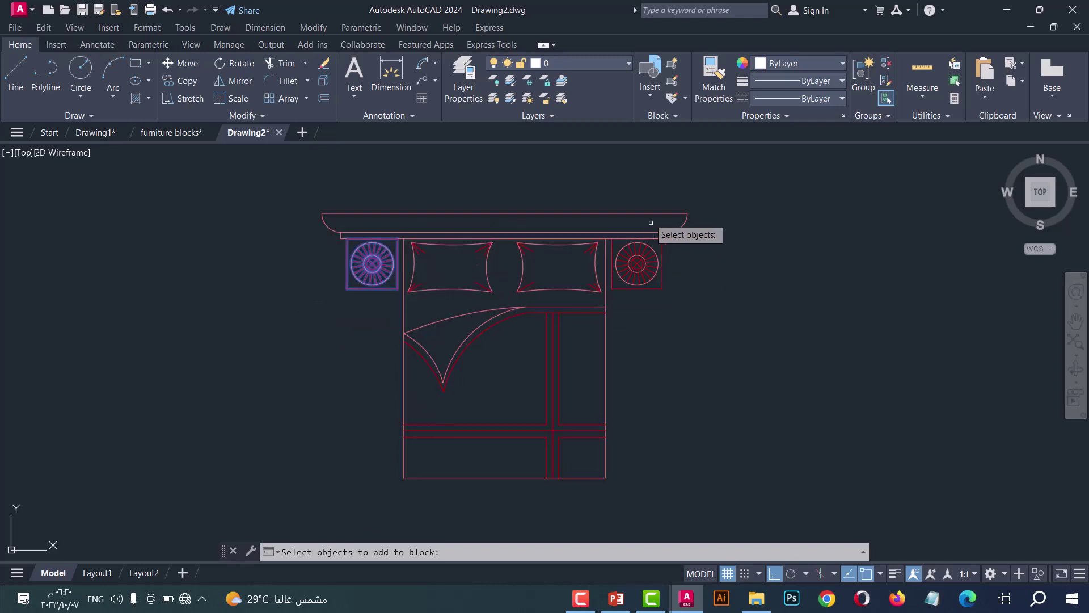
click(594, 193)
click(675, 309)
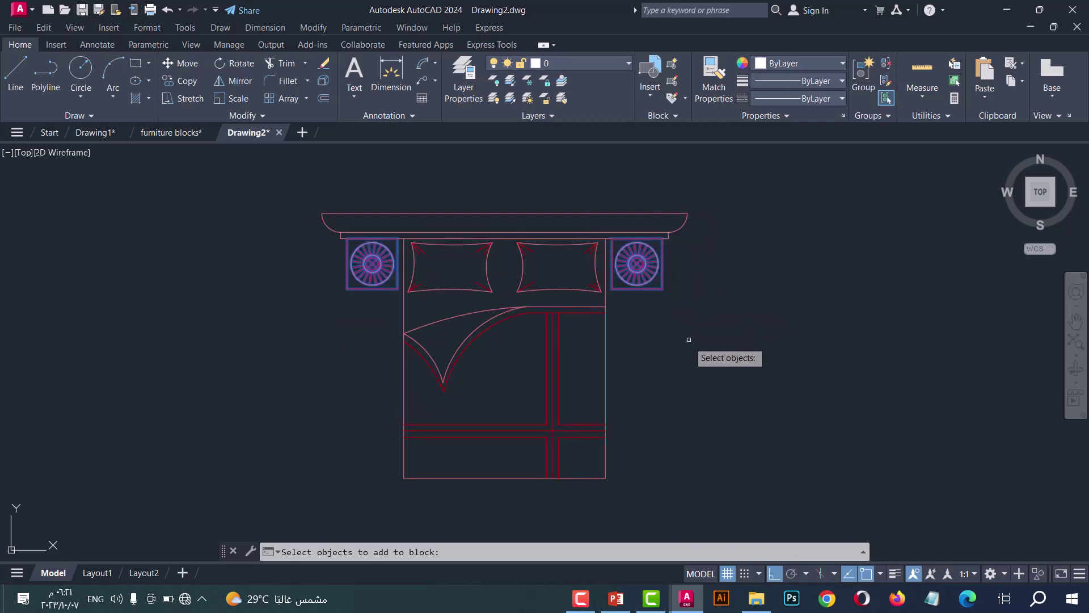
key(Return)
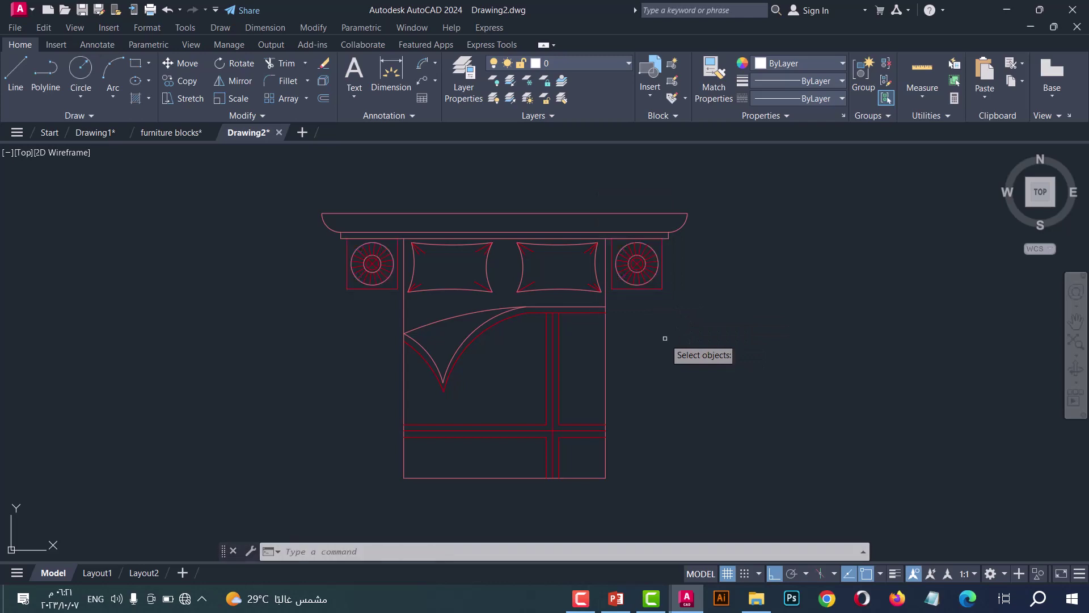
click(527, 289)
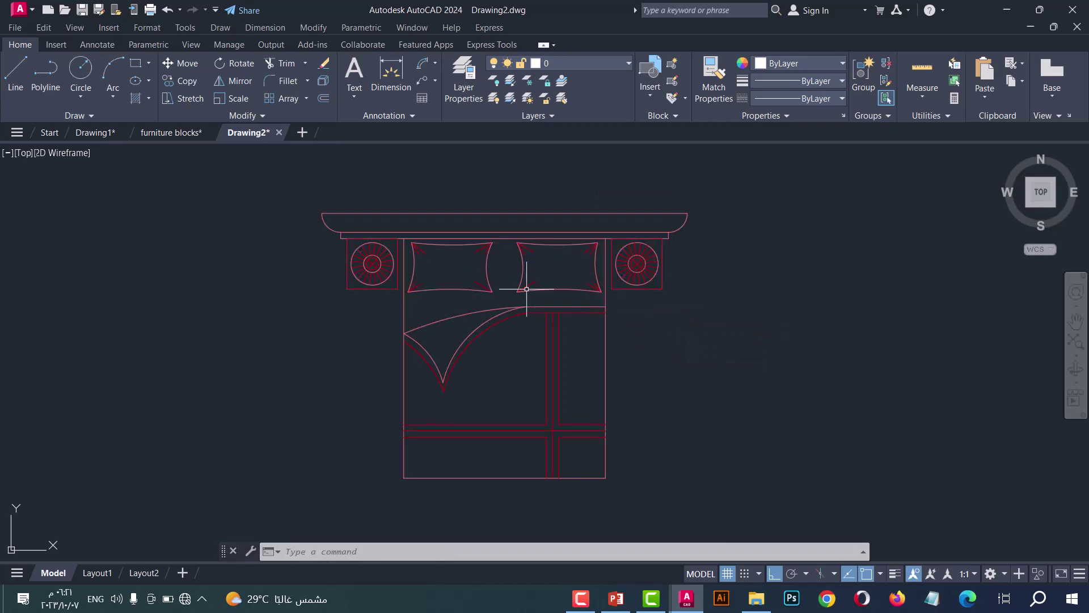
Select the bed to confirm the nightstands now belong to its block
click(641, 348)
click(592, 397)
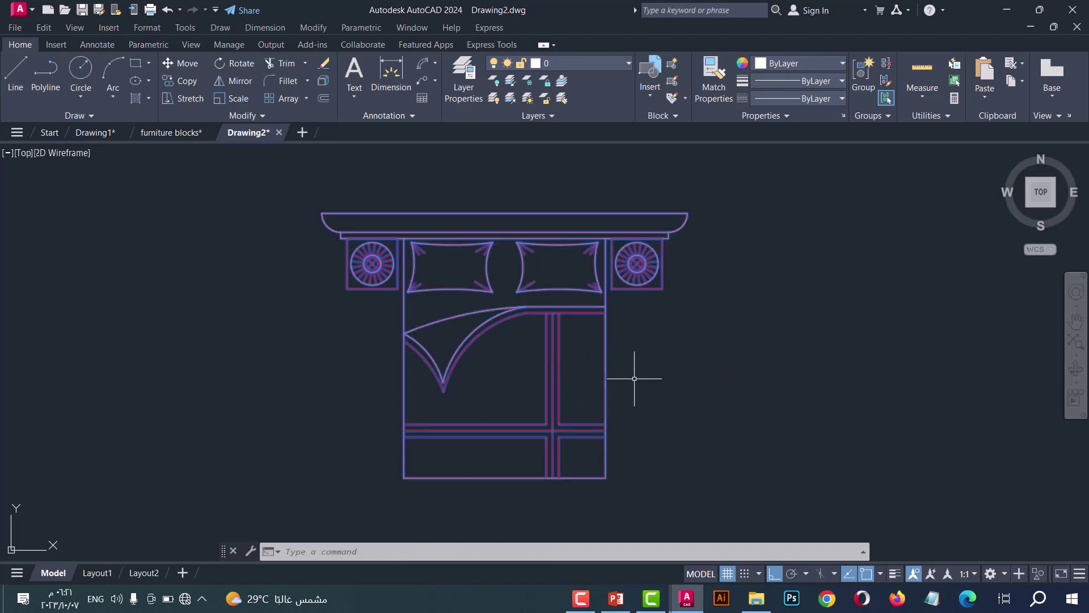
click(653, 433)
key(Escape)
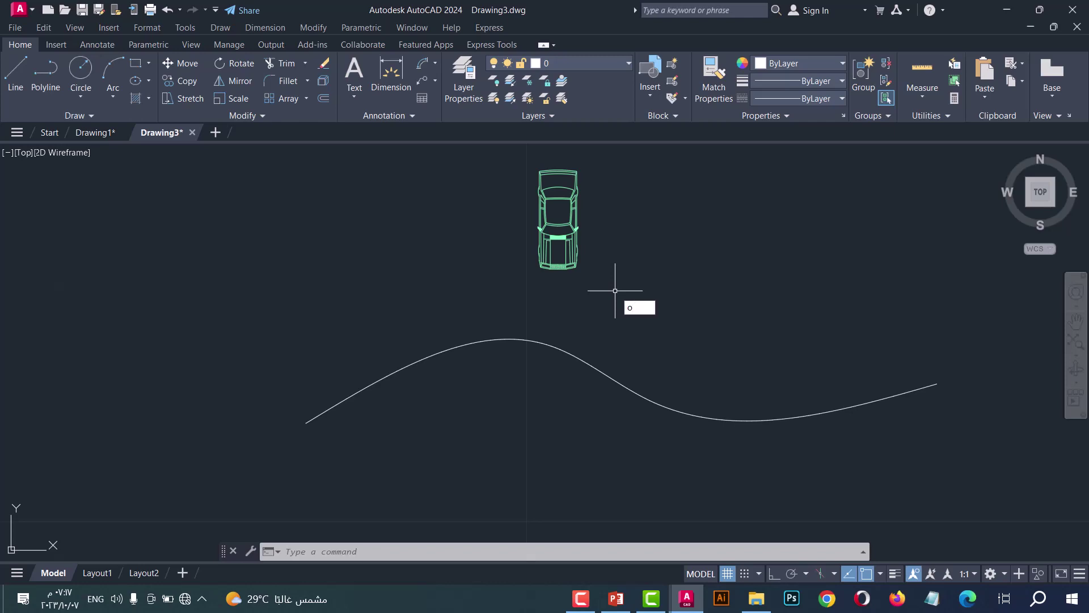
Run OA on the car along the wavy curve, tune its offset, and place one copy
text(a)
key(Return)
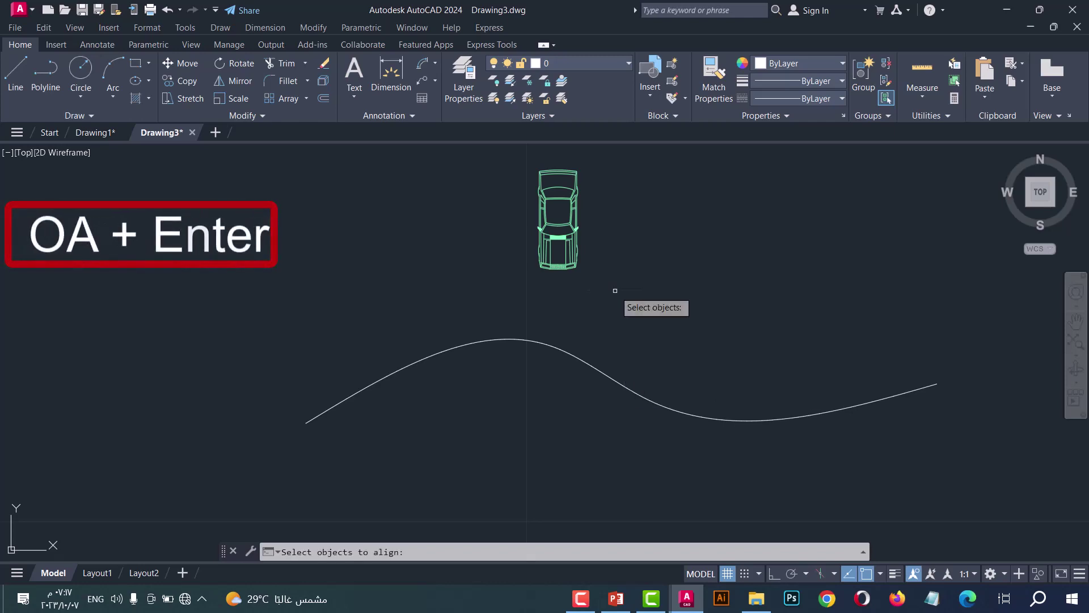
click(597, 292)
click(519, 161)
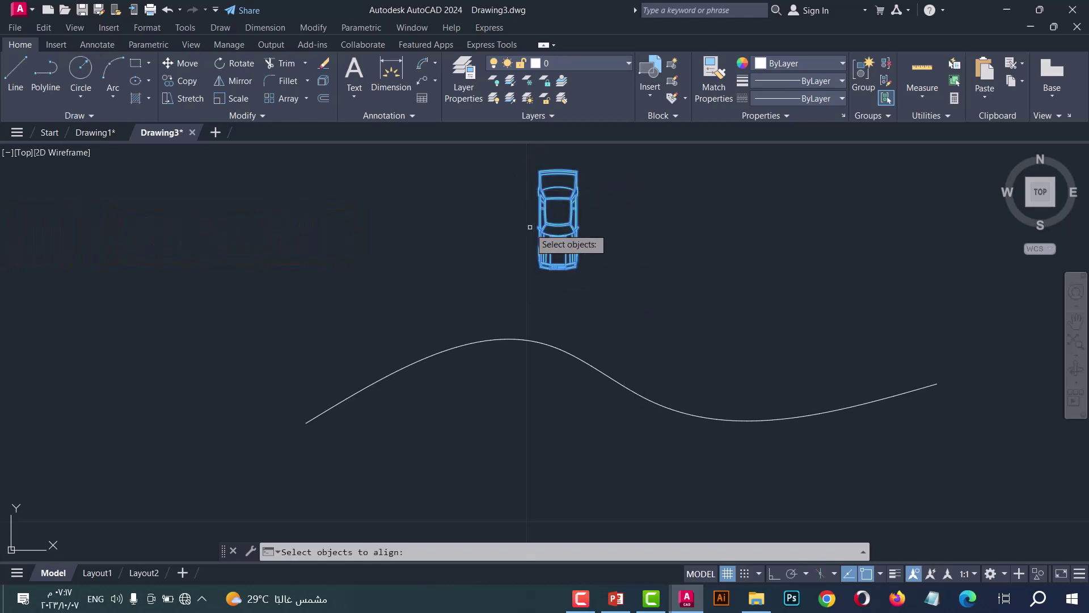
key(Return)
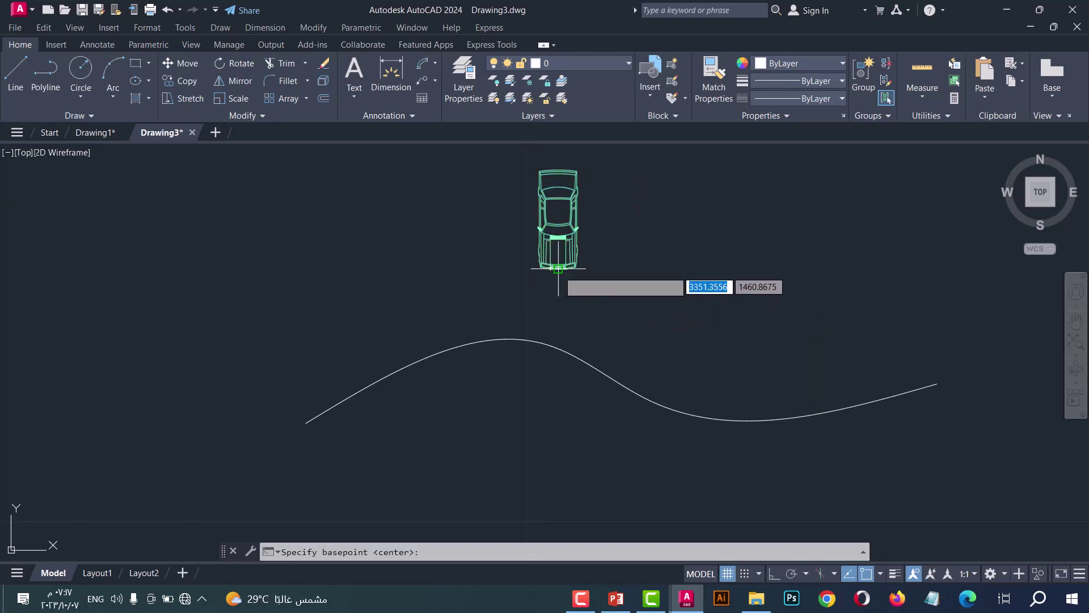
click(558, 269)
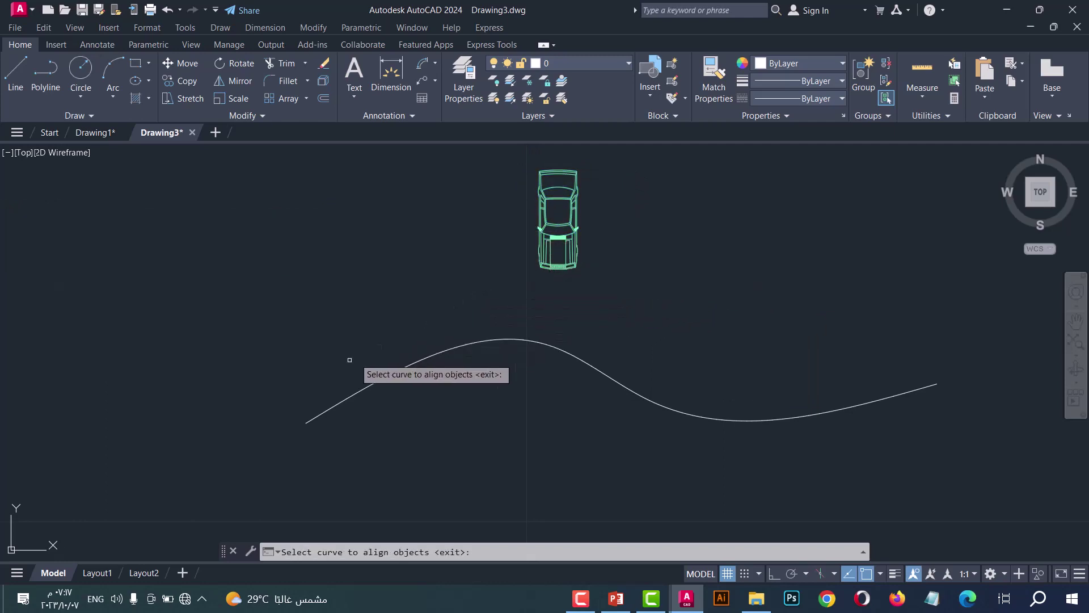
click(375, 385)
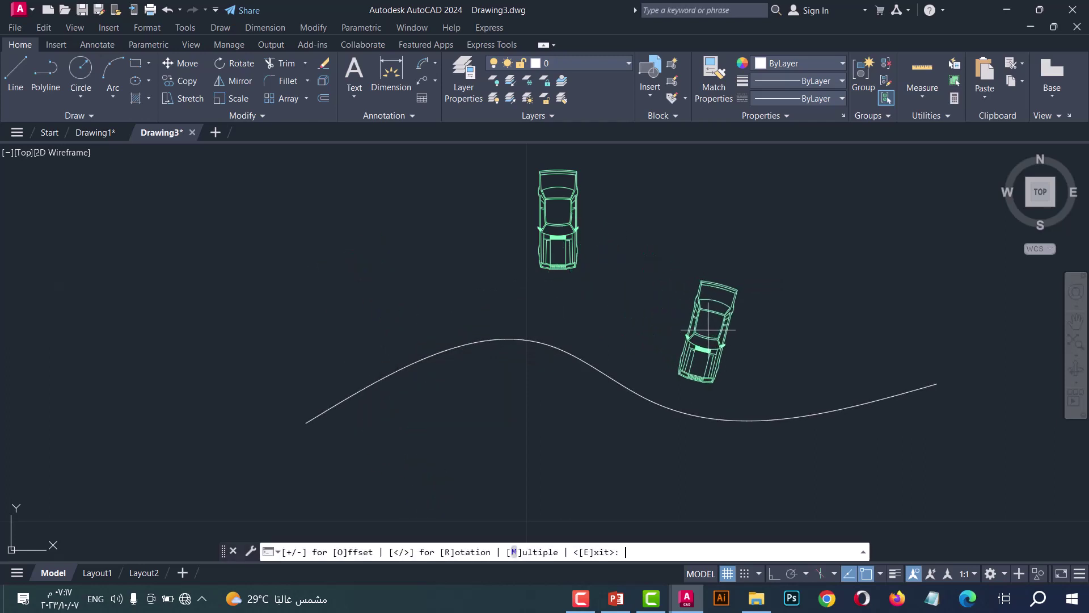
key(plus)
key(plus)
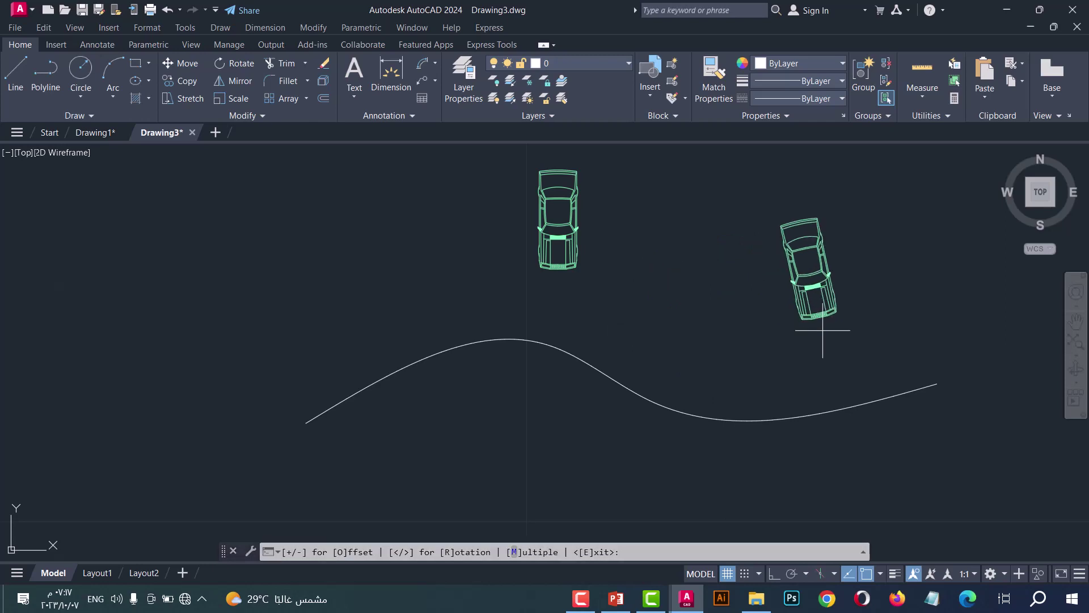
key(plus)
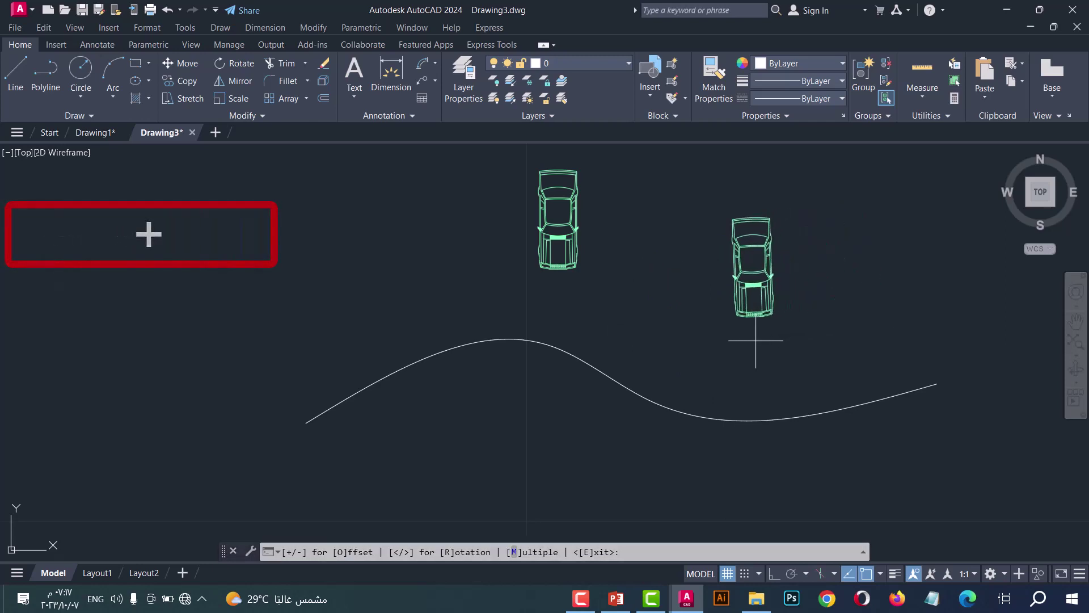
key(minus)
key(minus)
key(minus)
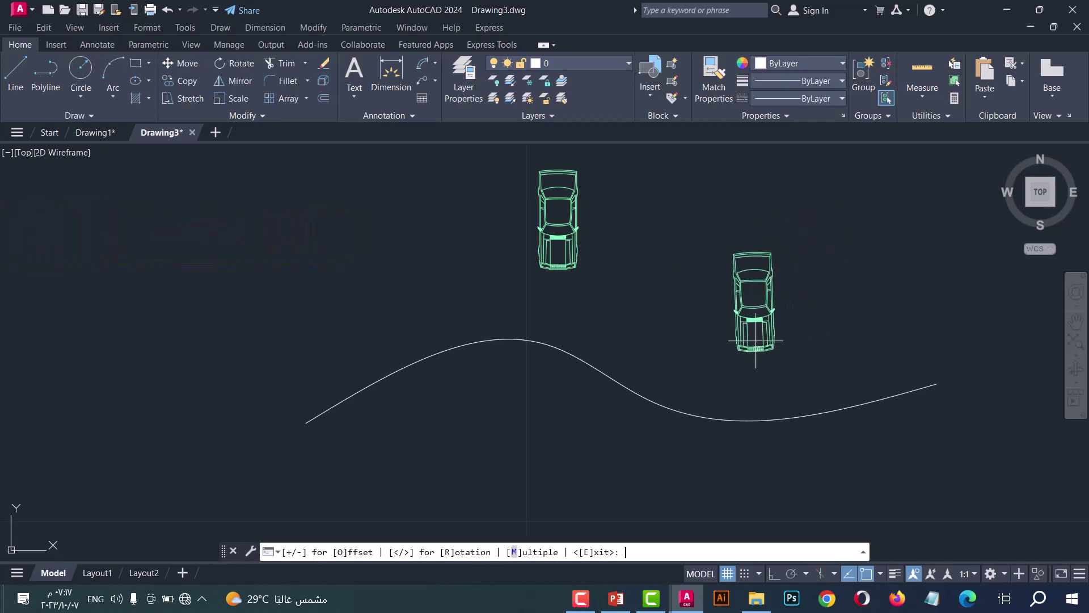
key(minus)
key(minus)
key(minus)
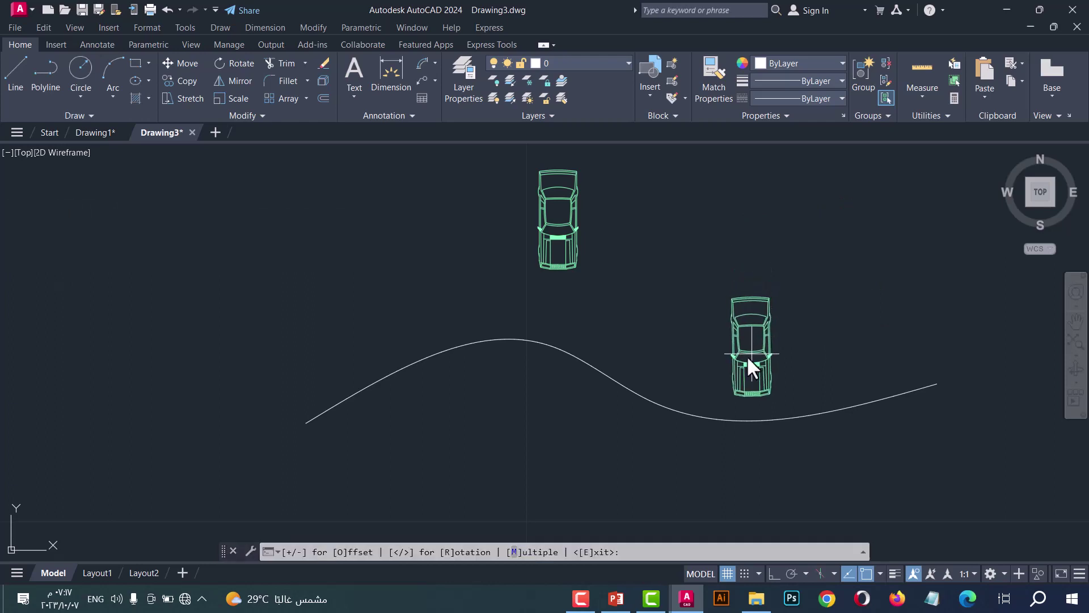
key(minus)
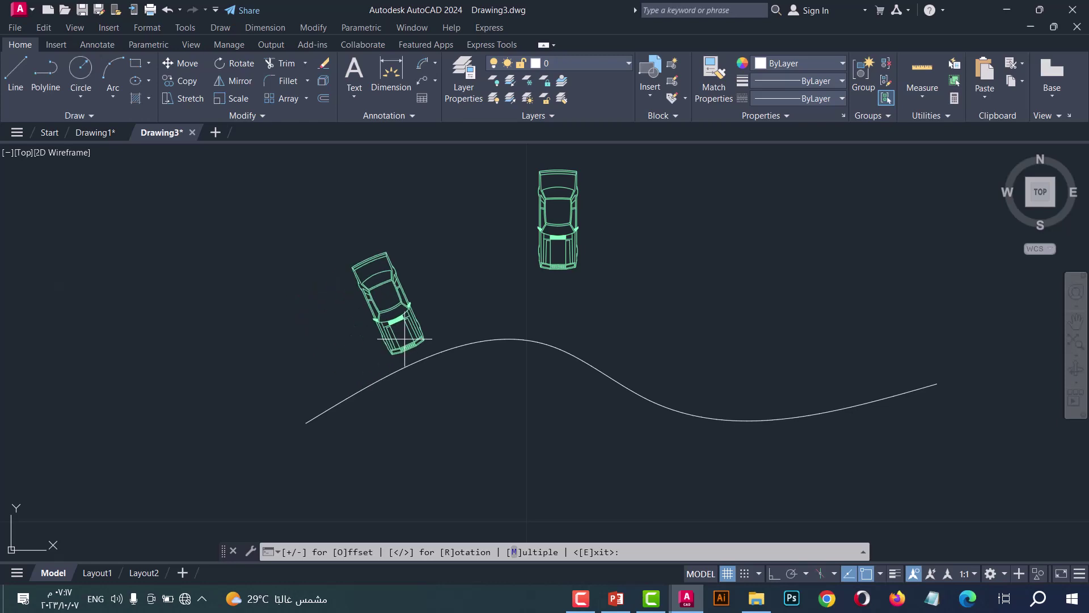
click(426, 336)
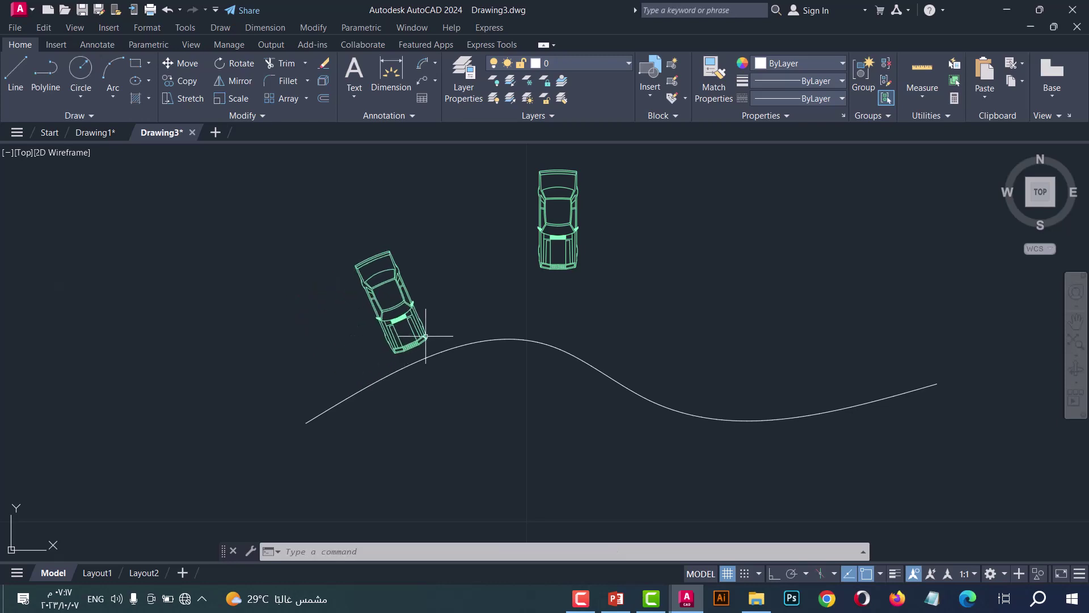
Delete the misplaced tilted car, leaving the original car in place
click(464, 316)
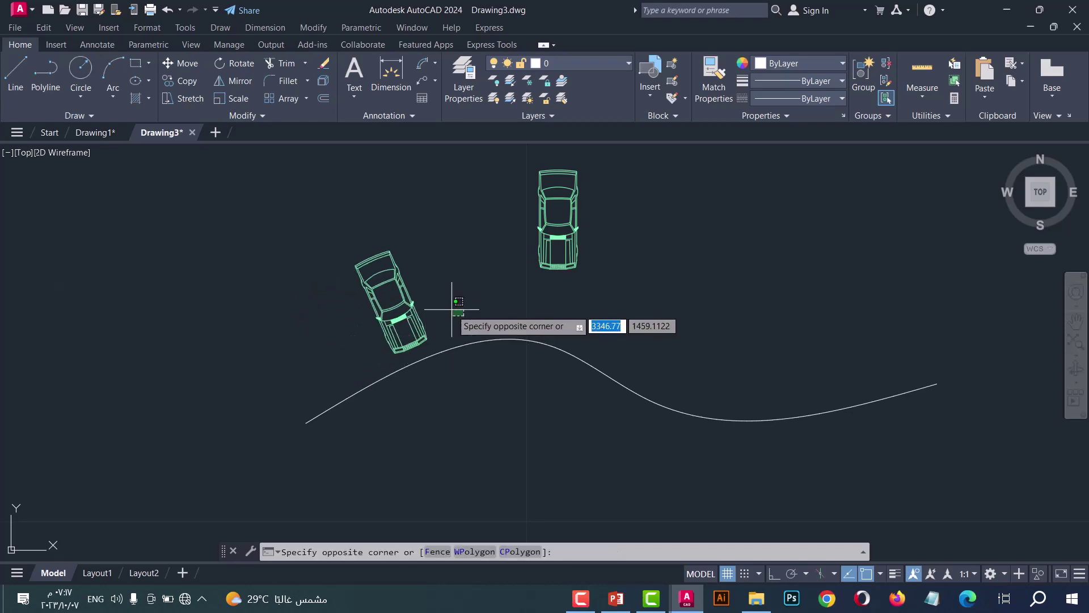
click(319, 244)
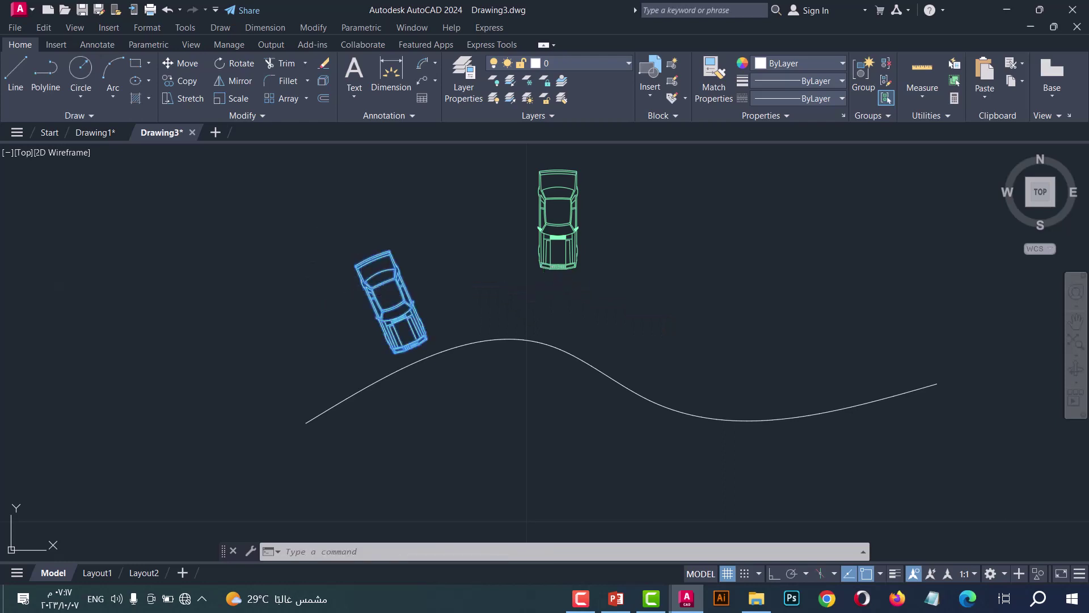
key(Delete)
click(604, 298)
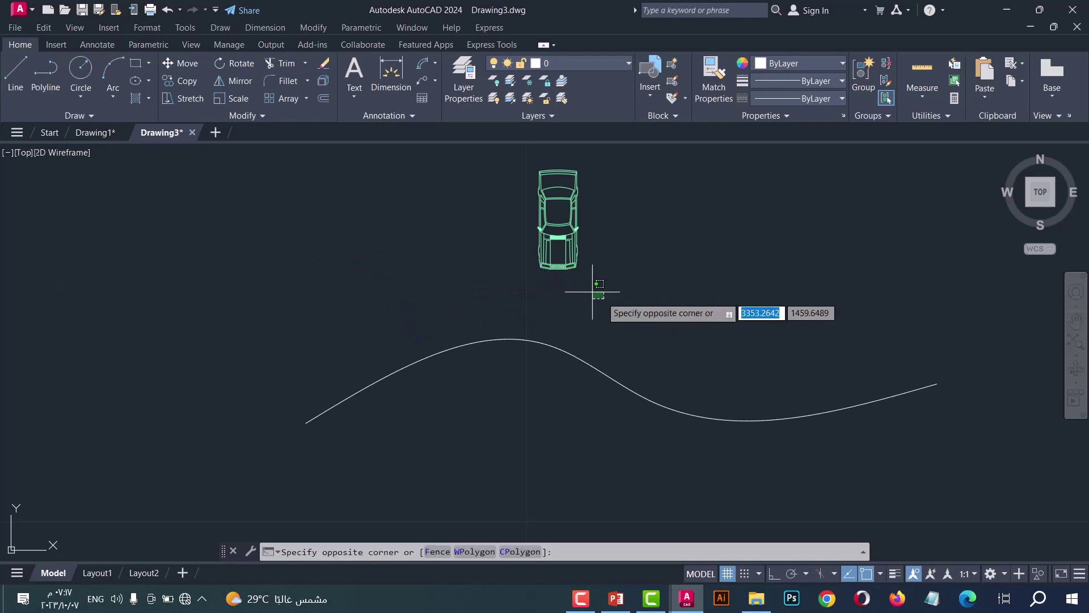
click(512, 230)
key(Escape)
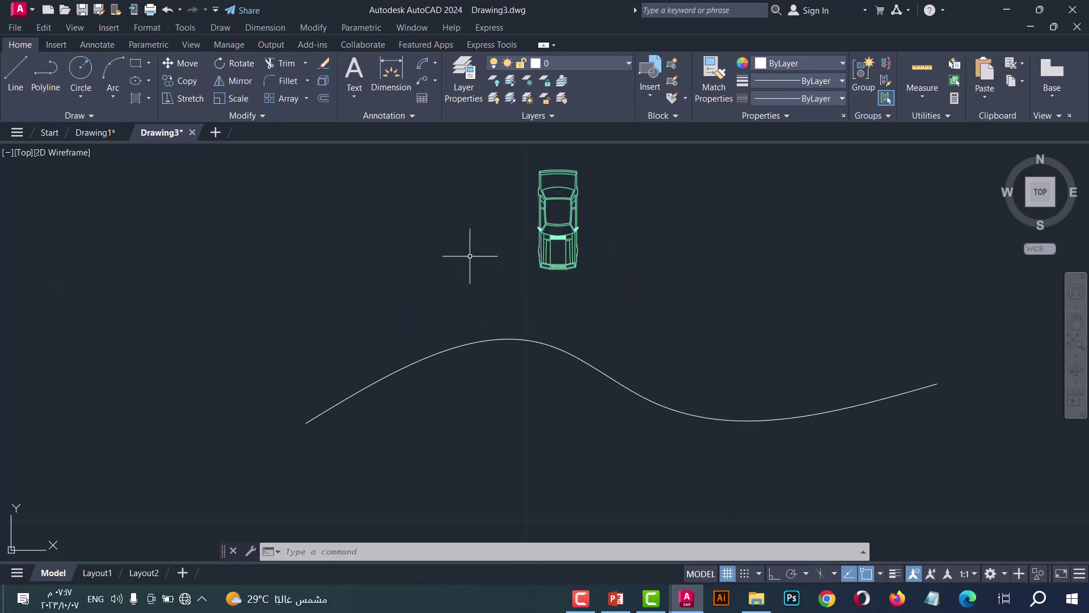
Rerun OA with the car, its rear midpoint as base, and the wavy curve as path
text(Ol)
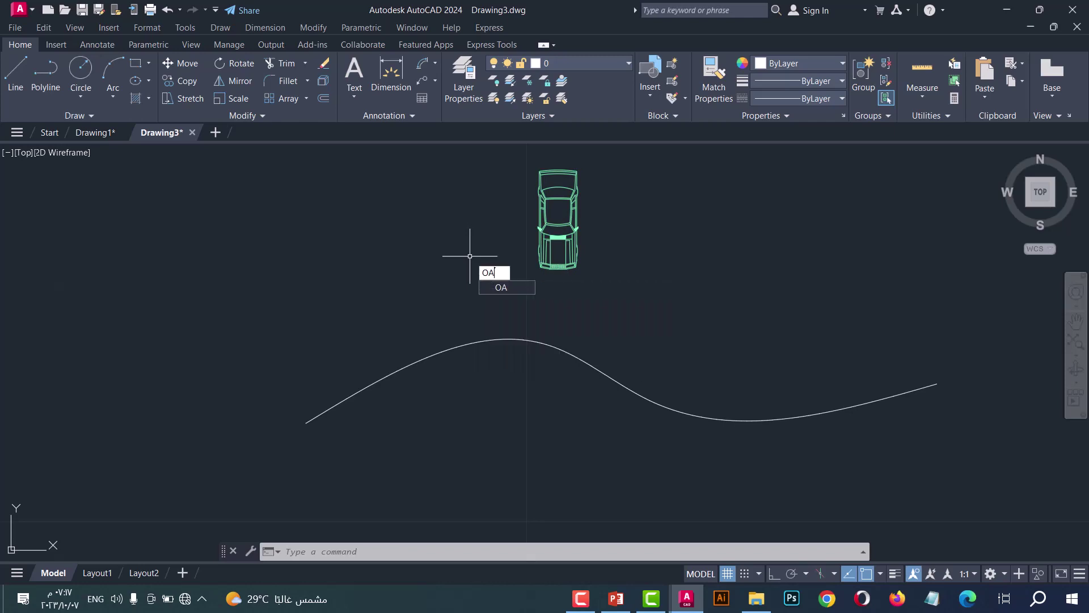
key(Return)
click(573, 286)
click(517, 219)
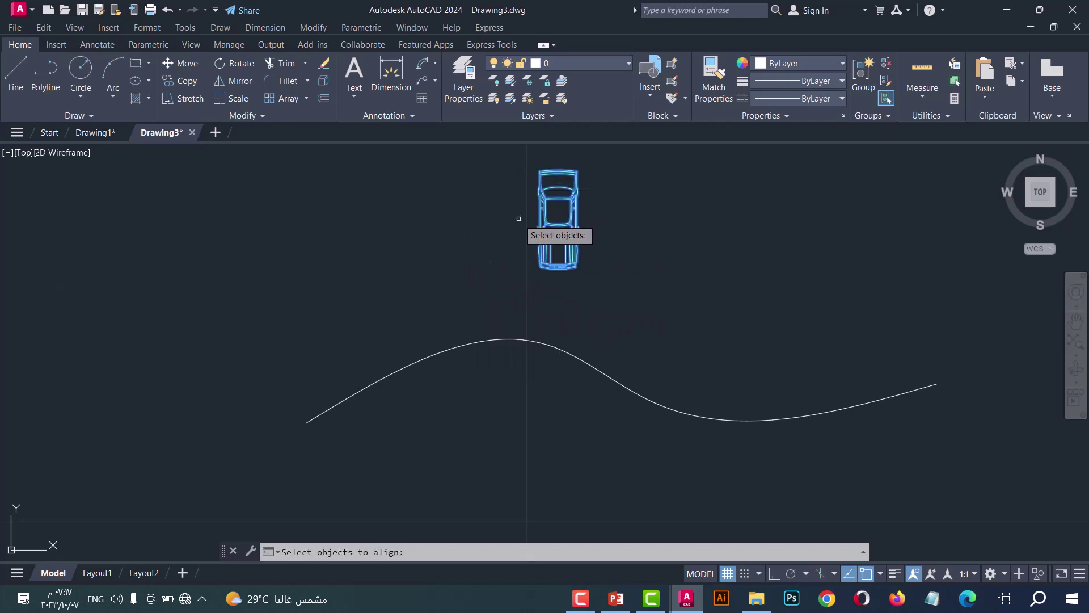
key(Return)
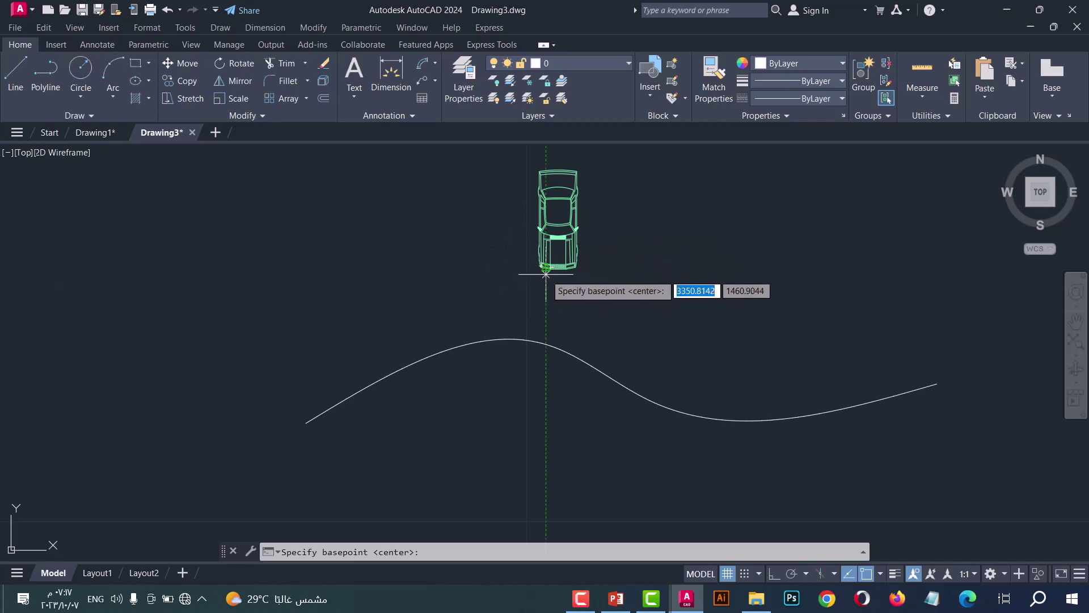
click(558, 267)
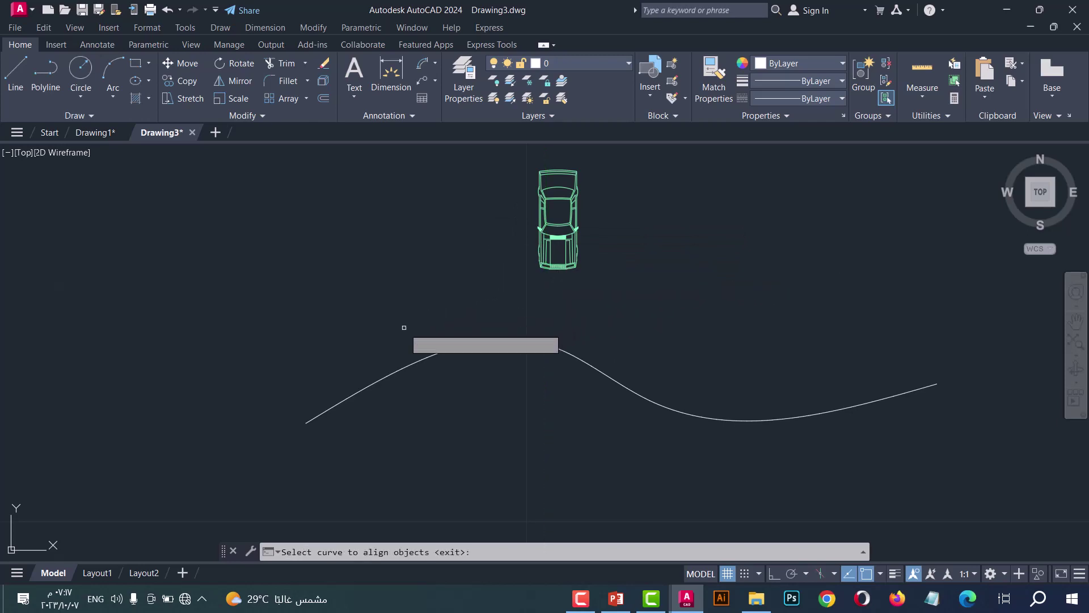
click(342, 404)
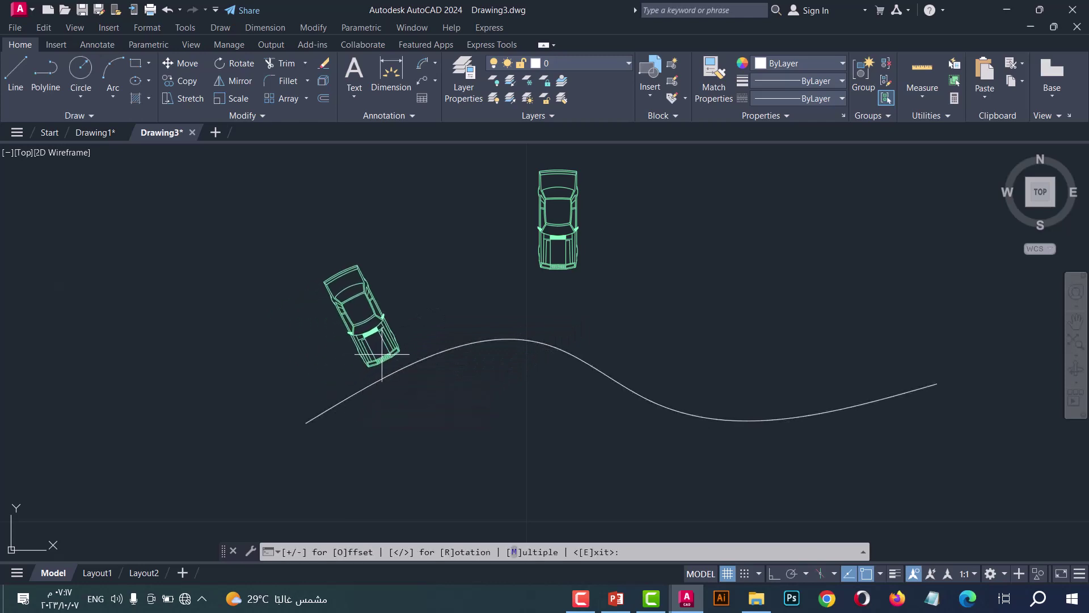
Place nine car copies in multiple mode along both sides of the curve
key(m)
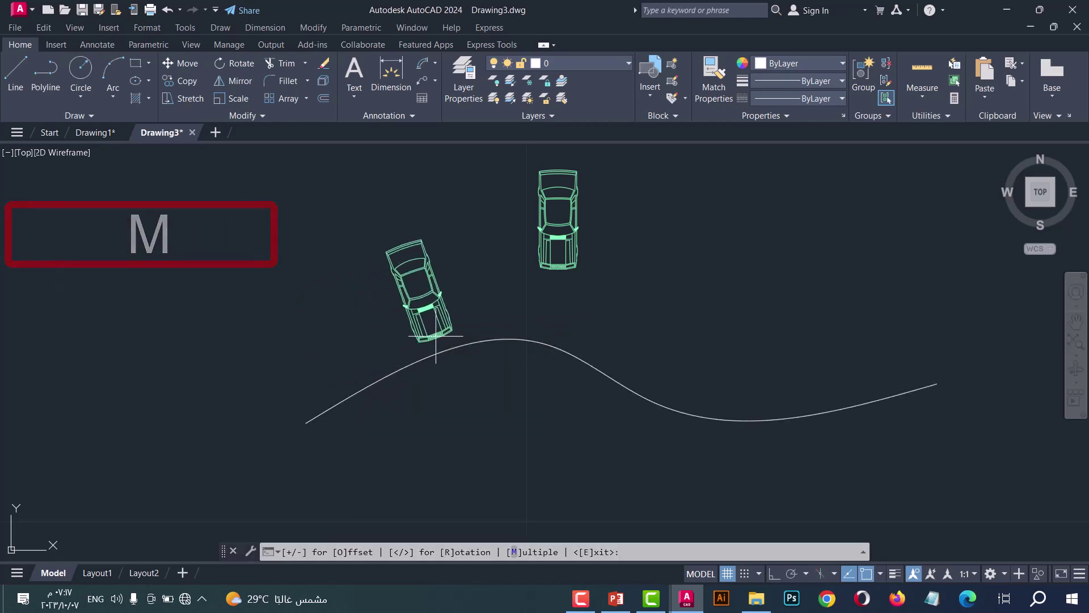
click(436, 349)
click(491, 332)
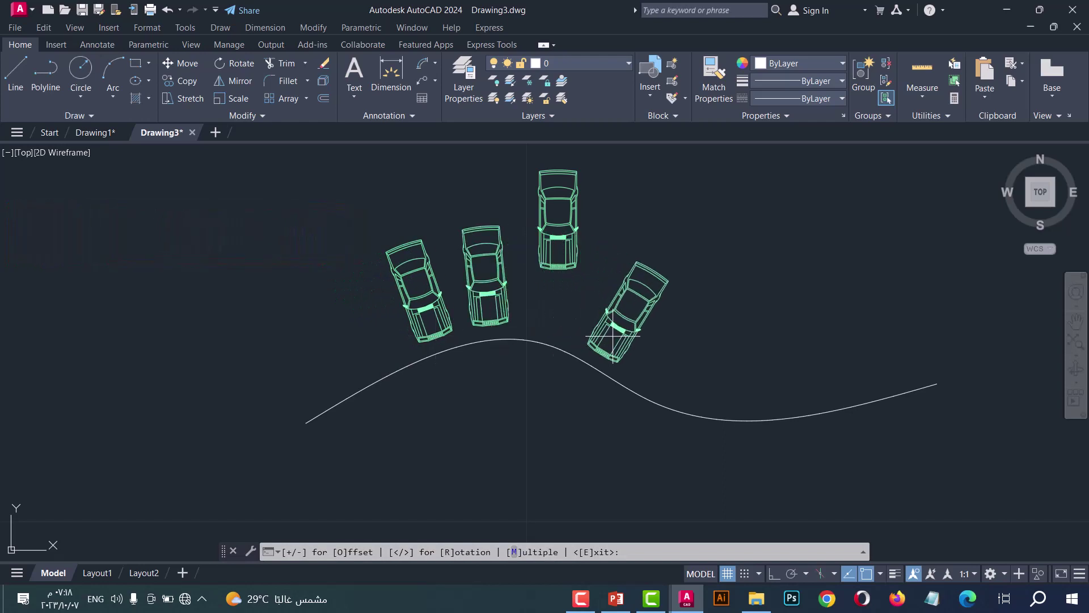
click(627, 312)
click(751, 360)
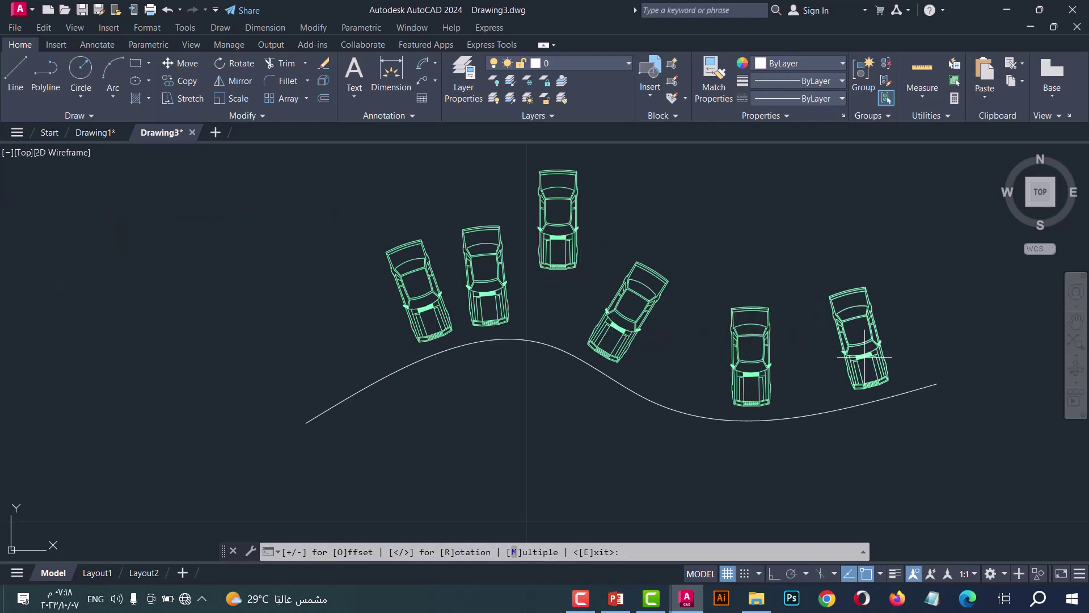
click(861, 346)
click(898, 446)
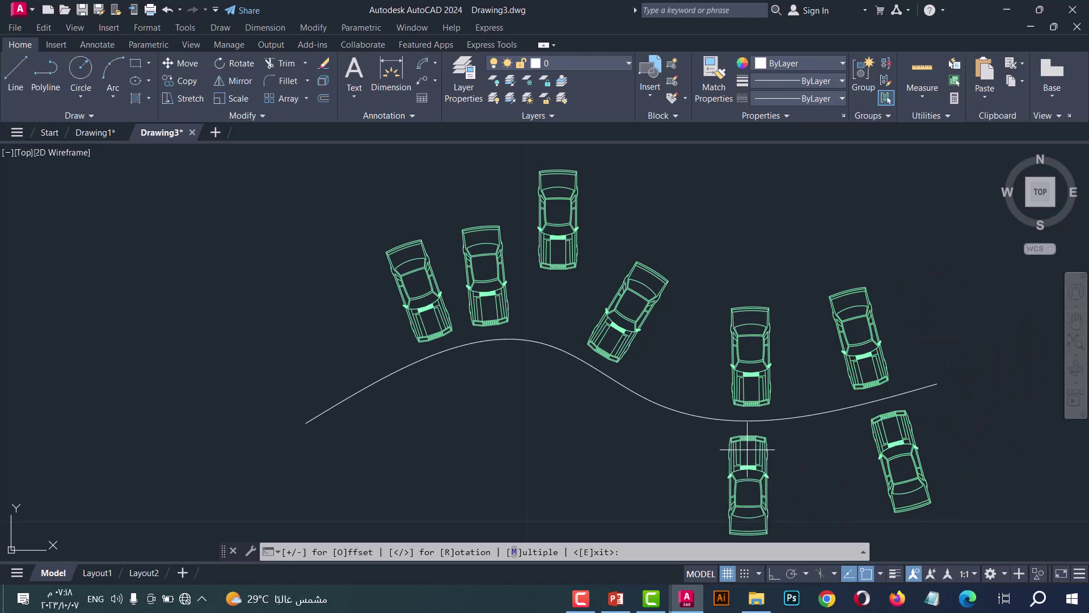
click(747, 470)
click(604, 417)
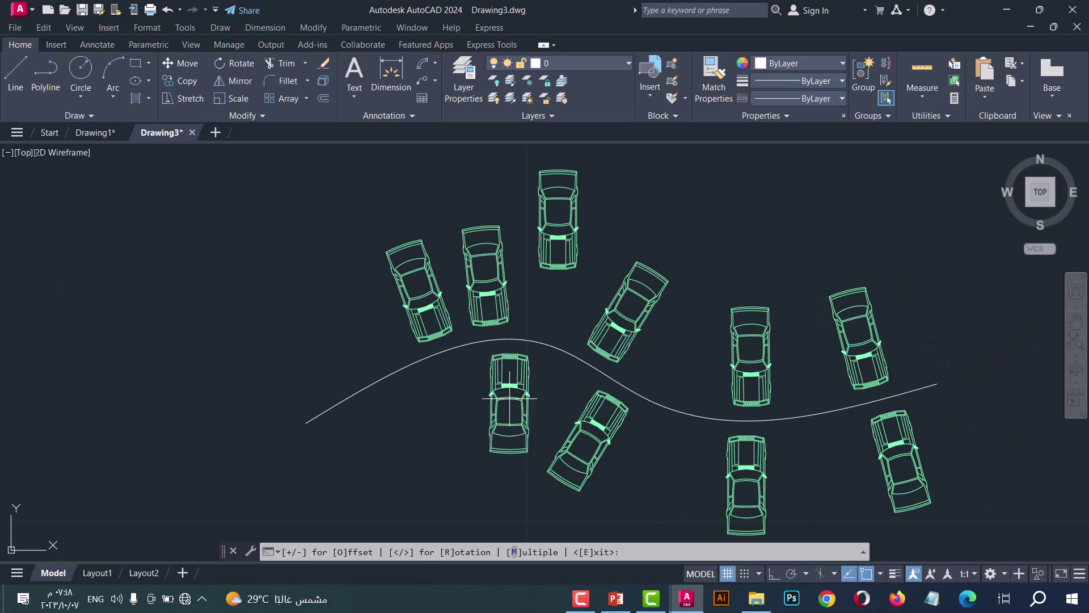
click(499, 383)
key(Escape)
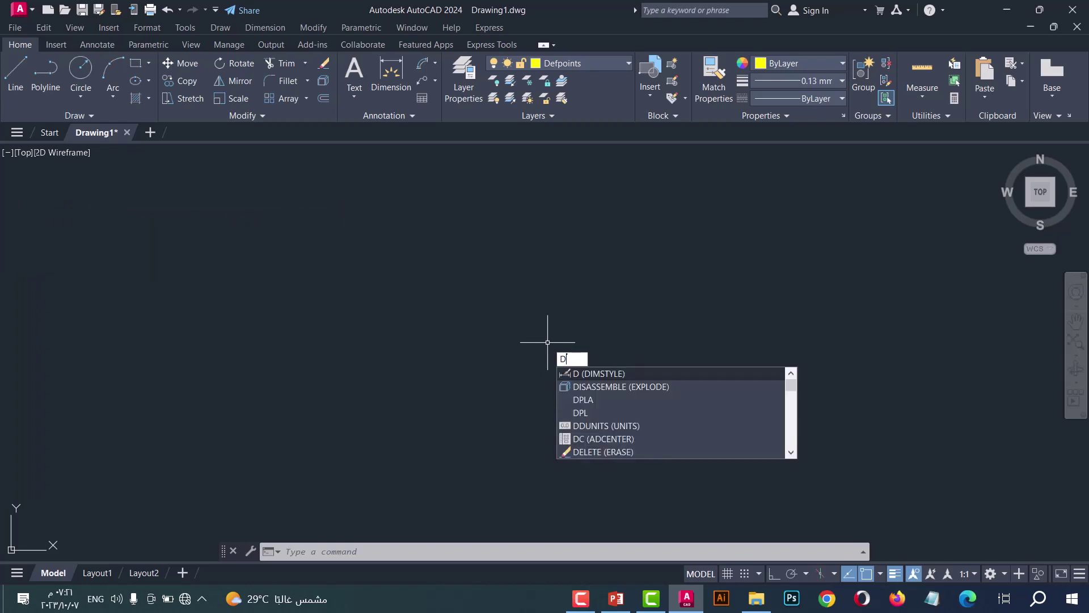
Run DGRID with 10 rows and 10 columns spanning the rectangle's corners
text(gR)
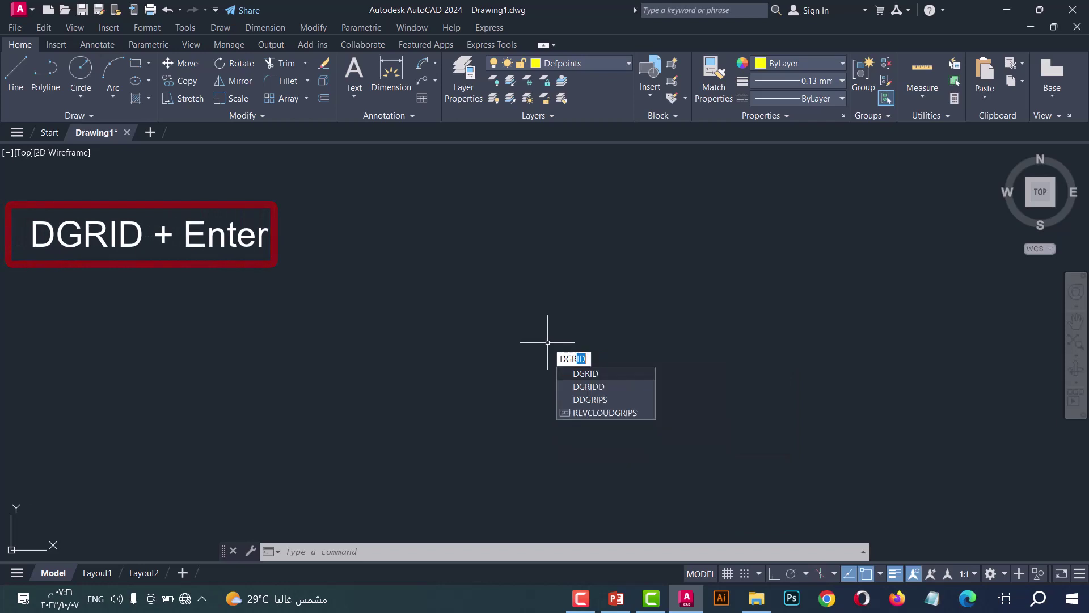
text(ID)
key(Return)
text(10)
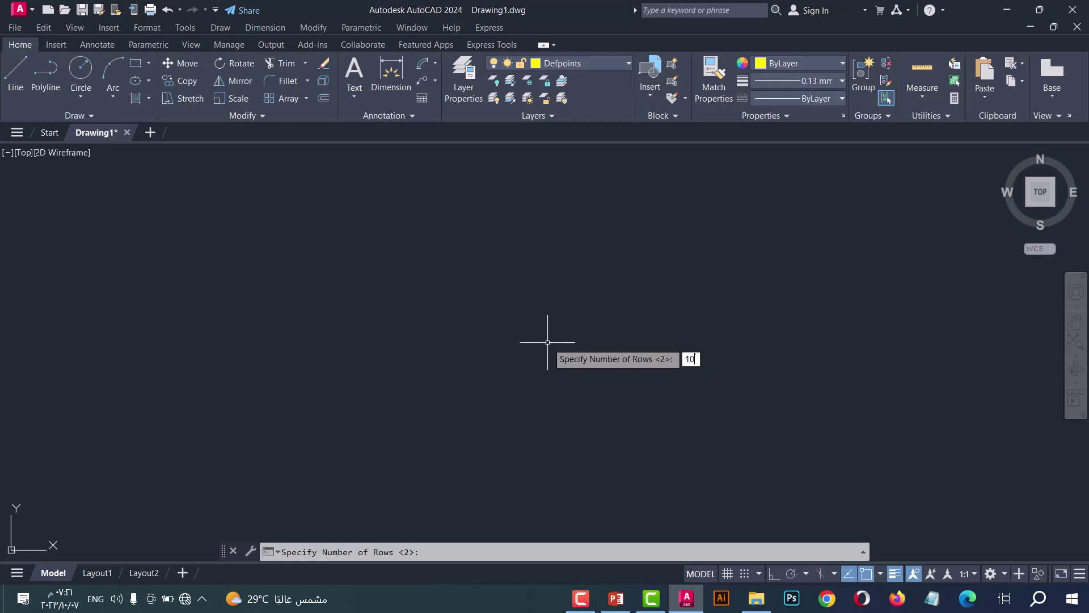
key(Return)
text(10)
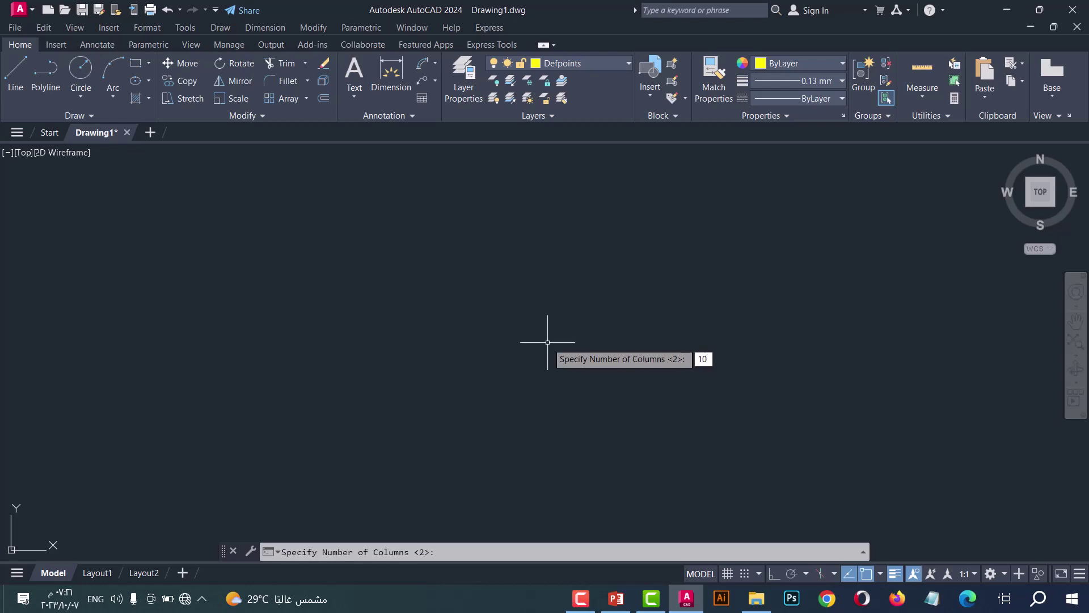
key(Return)
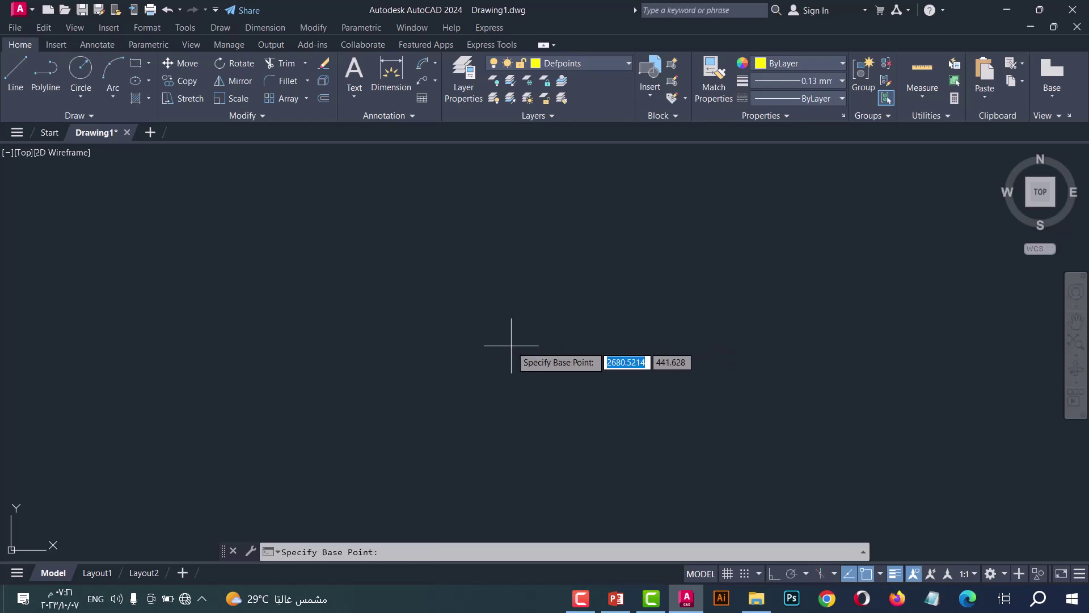
click(444, 385)
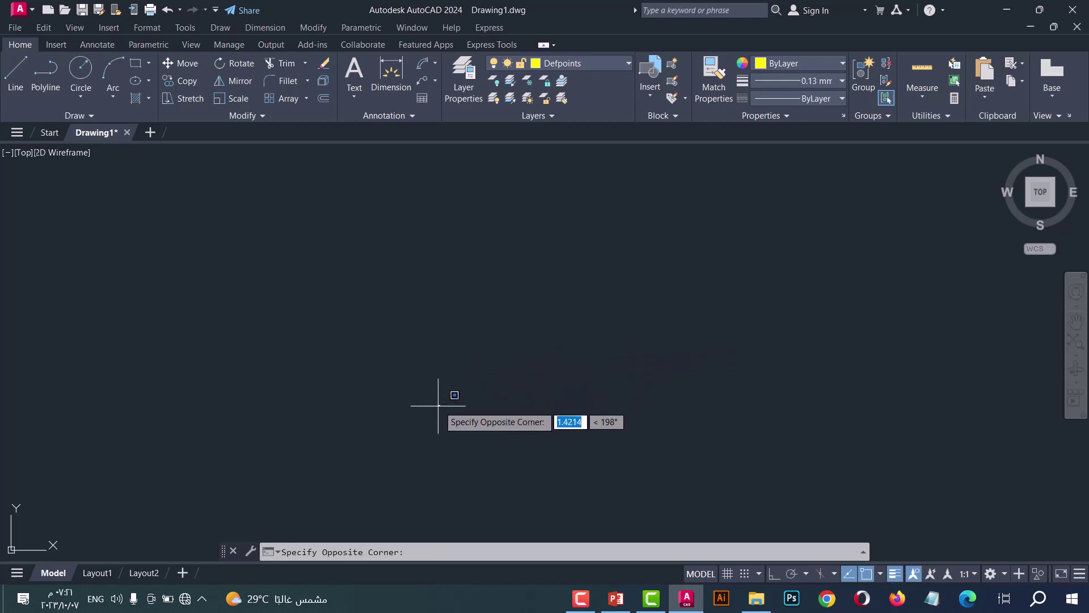
click(677, 178)
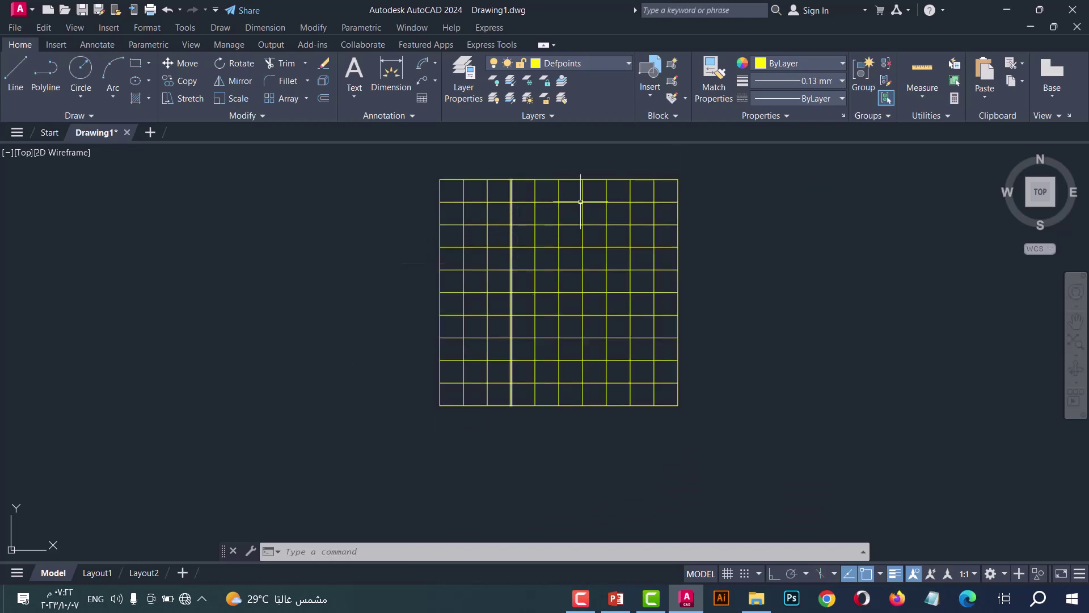
Zoom in and pan so the finished grid sits centred on screen
scroll(582, 202, up, 2)
click(1076, 322)
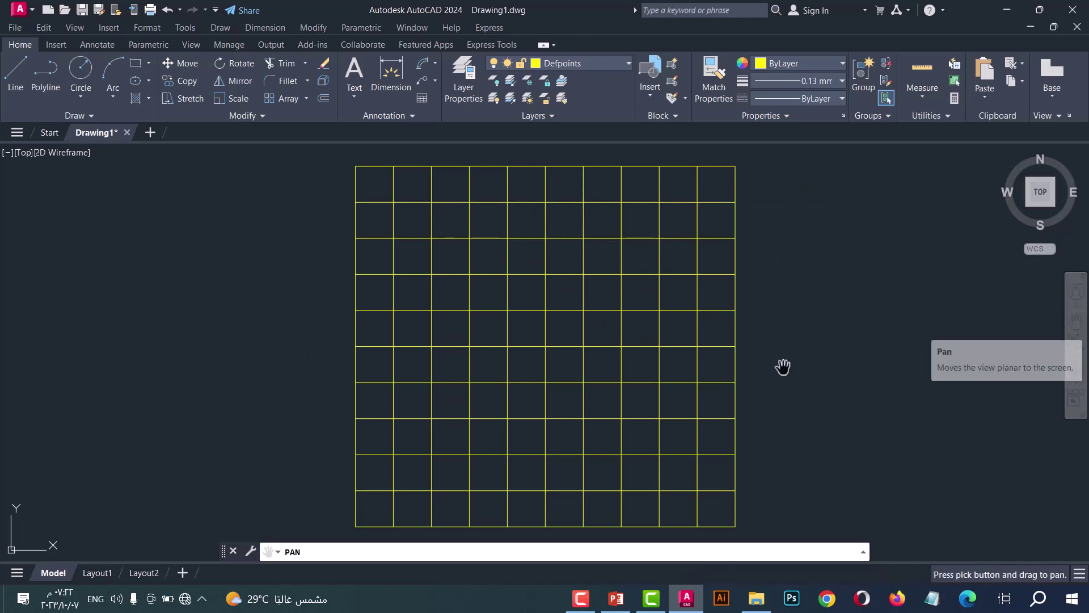
drag(737, 376, 691, 378)
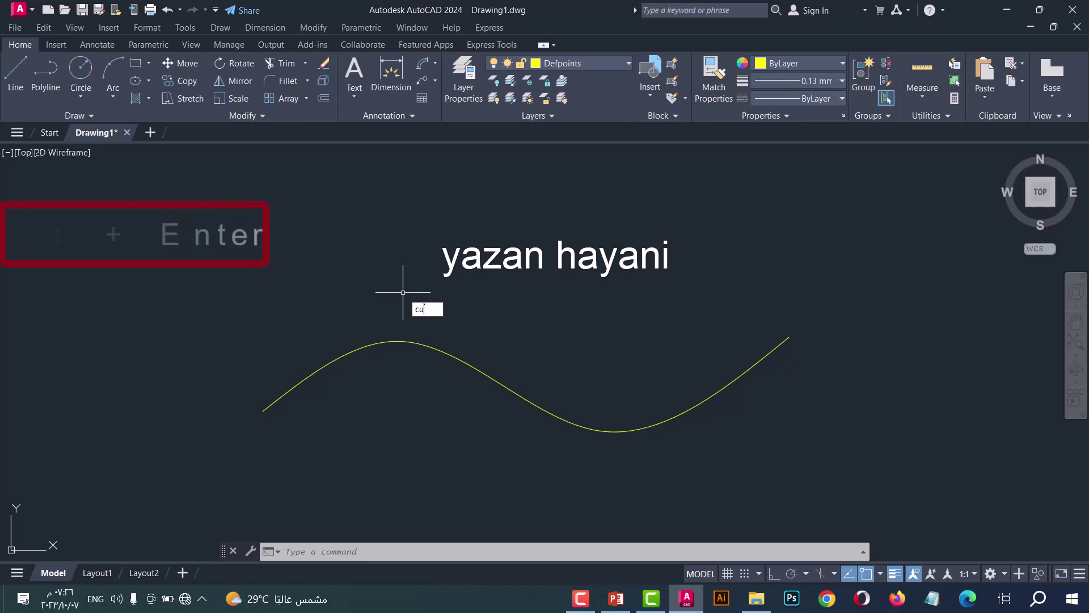
Run CURVETEXT, picking the large text label and the wavy curve as its path
text(rv)
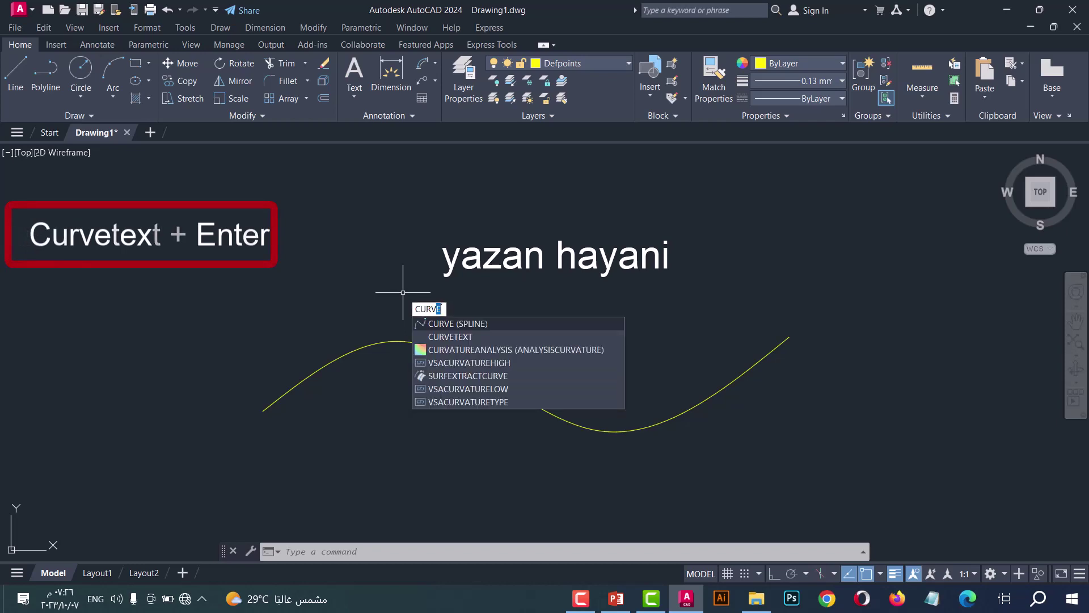
click(468, 336)
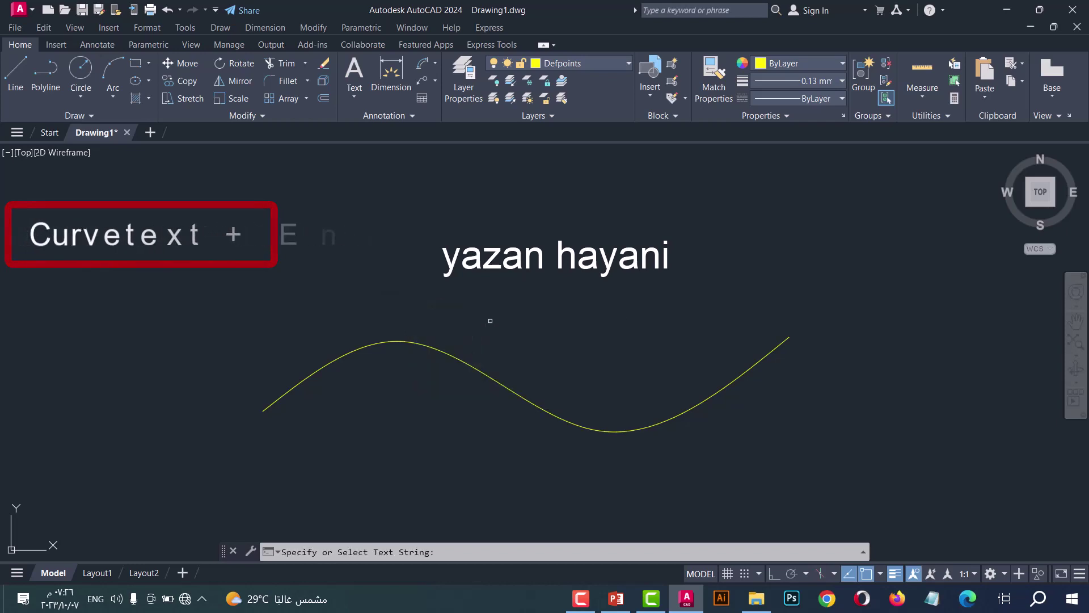
click(480, 257)
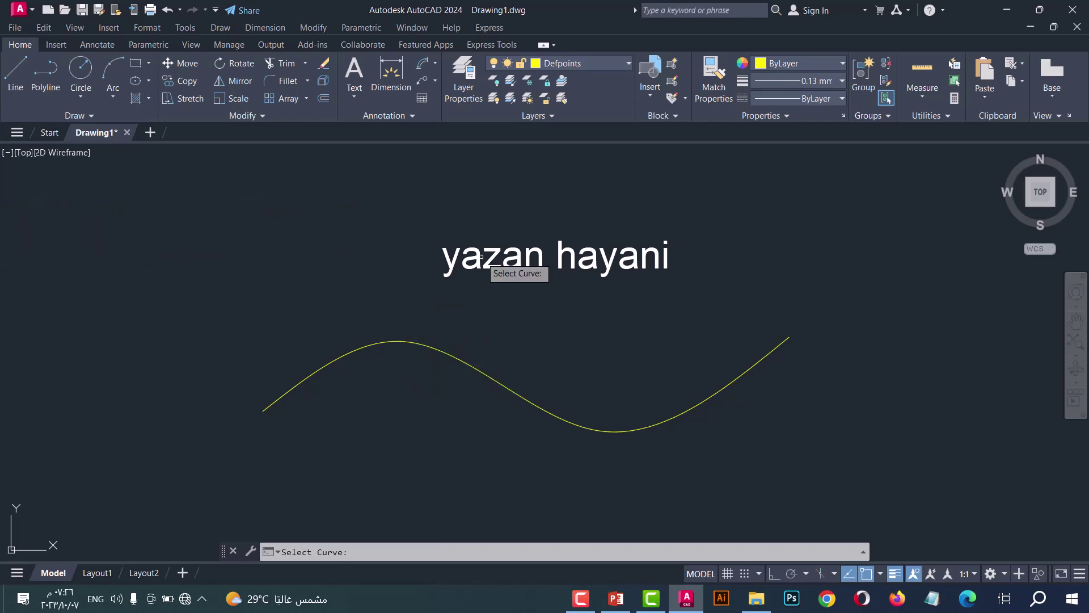
click(327, 366)
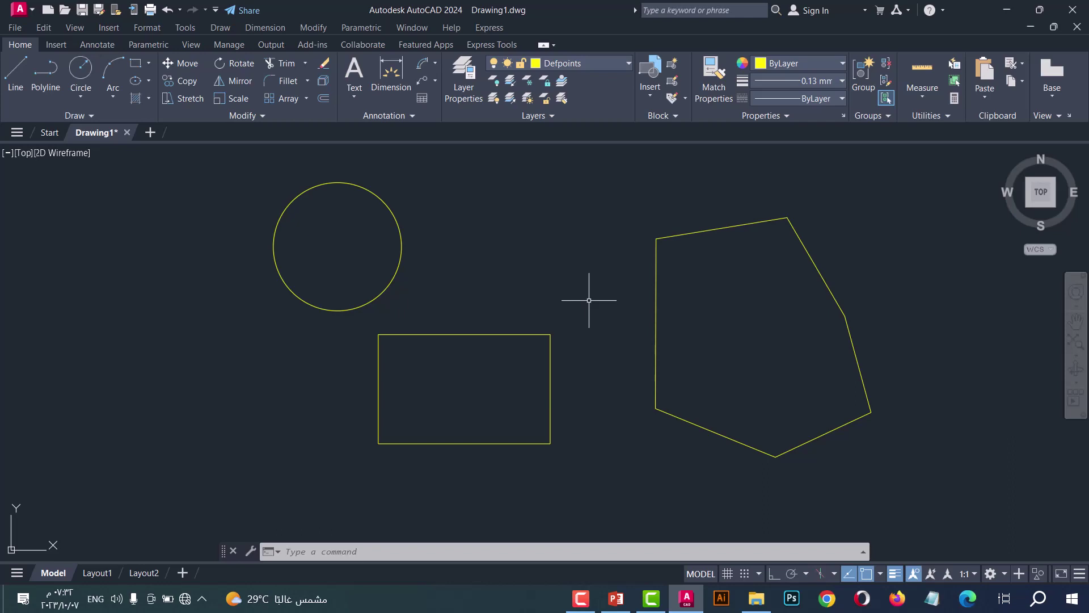
Run A2F on the window-selected pentagon and place its 638.33 m² area field inside
text(a2)
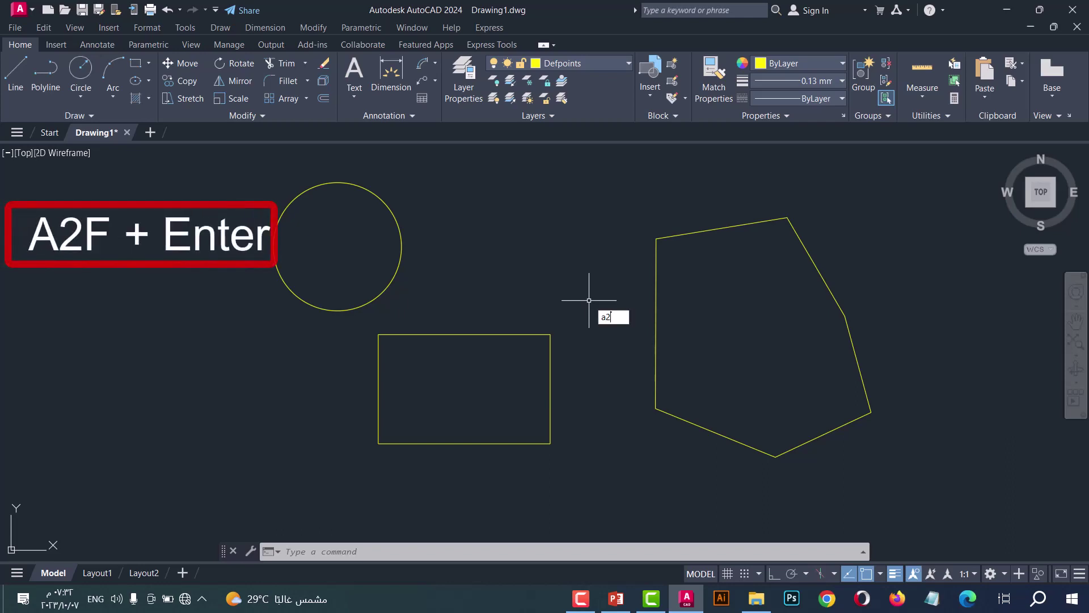
text(f)
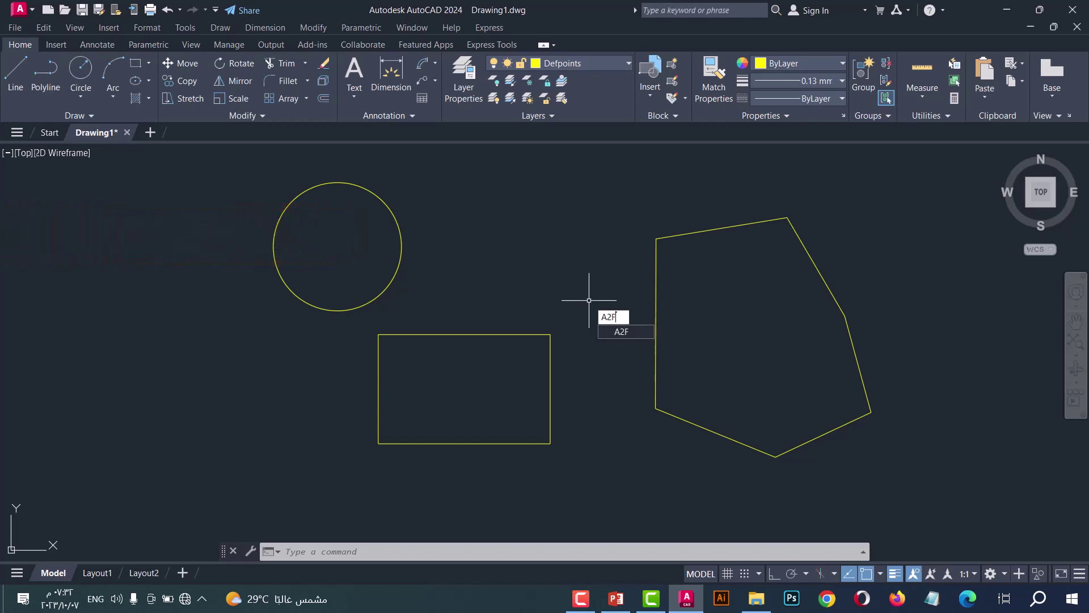
key(Return)
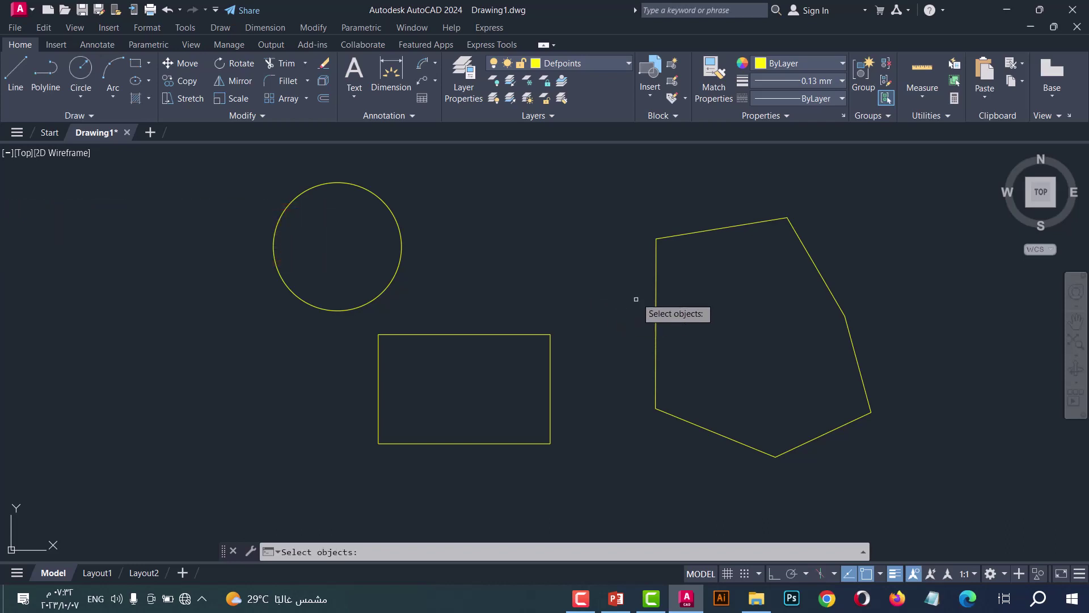
click(832, 466)
click(653, 263)
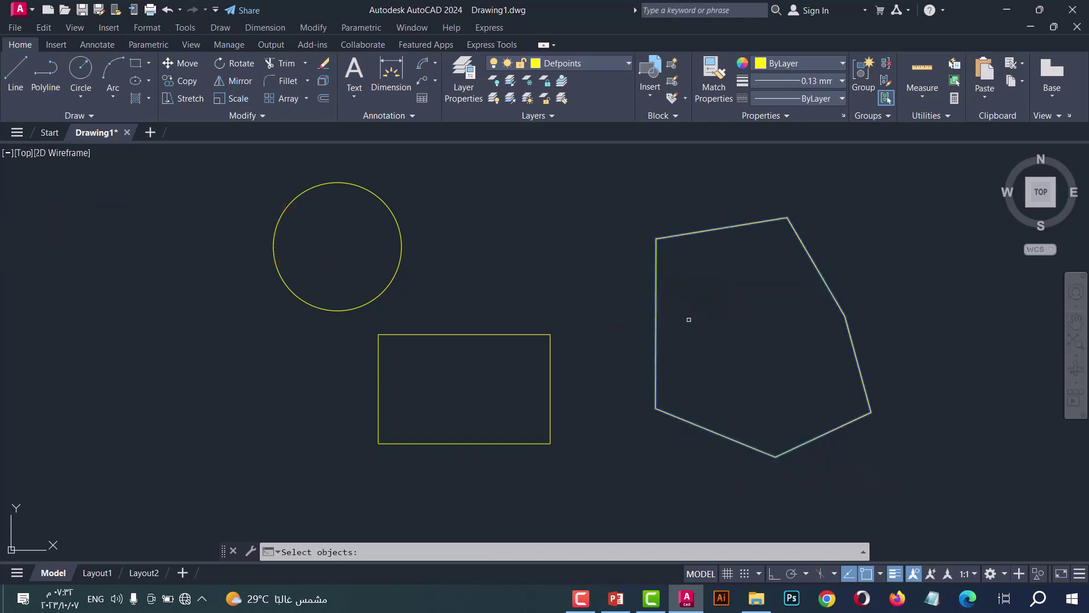
key(Return)
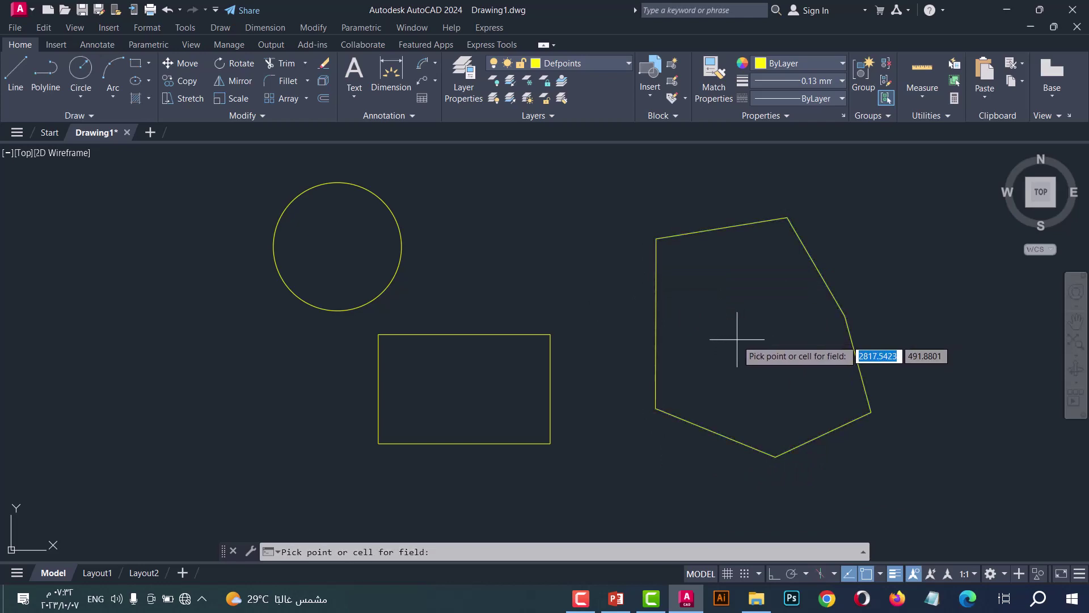
click(737, 339)
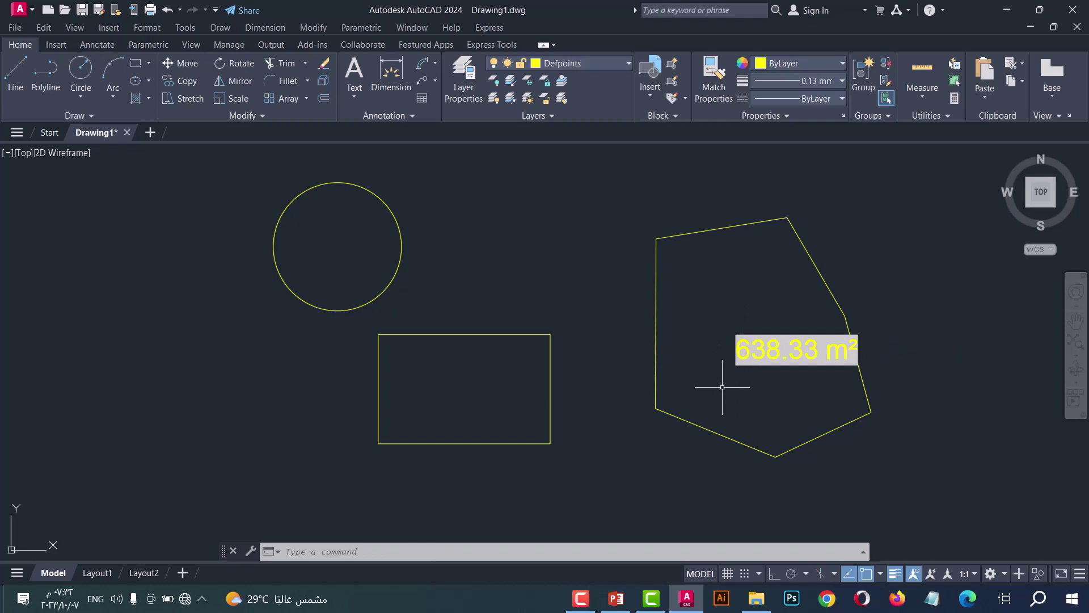
right_click(618, 307)
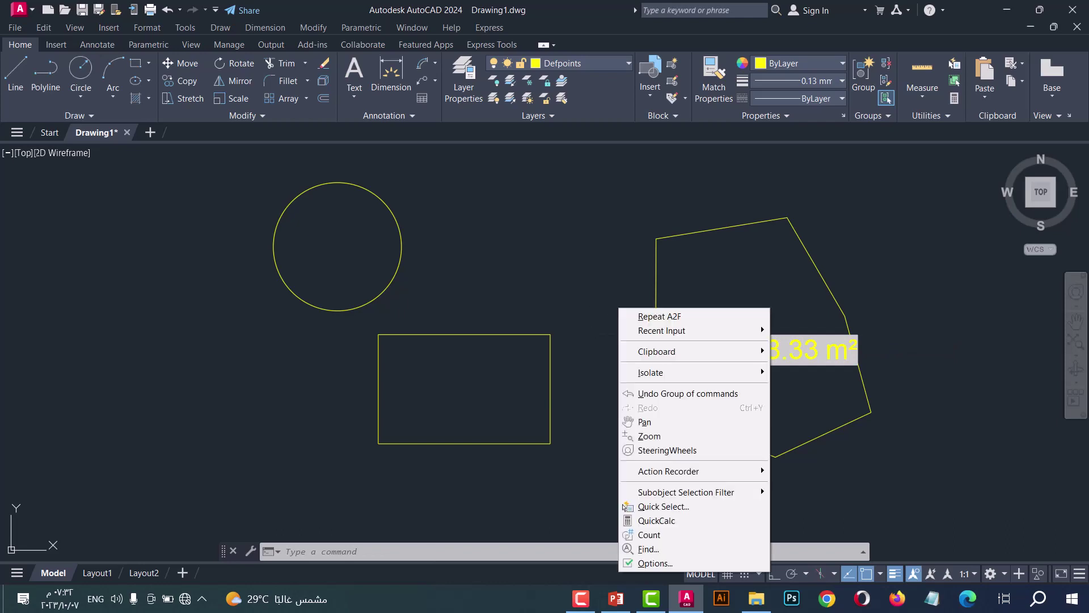
Turn off field background display in Options so the 638.33 m² label loses its grey shading
click(668, 560)
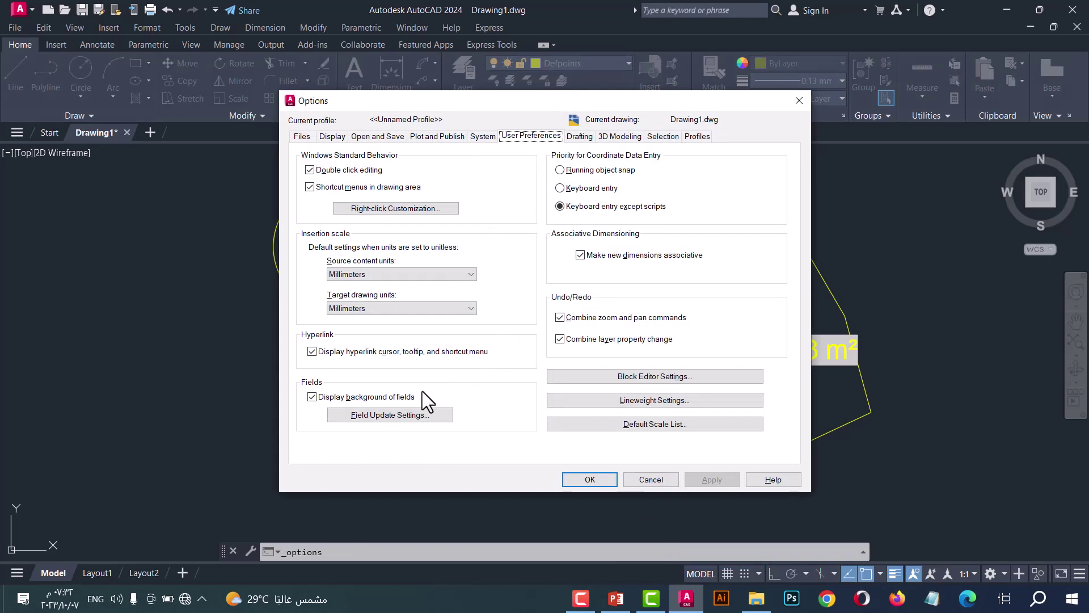
click(312, 397)
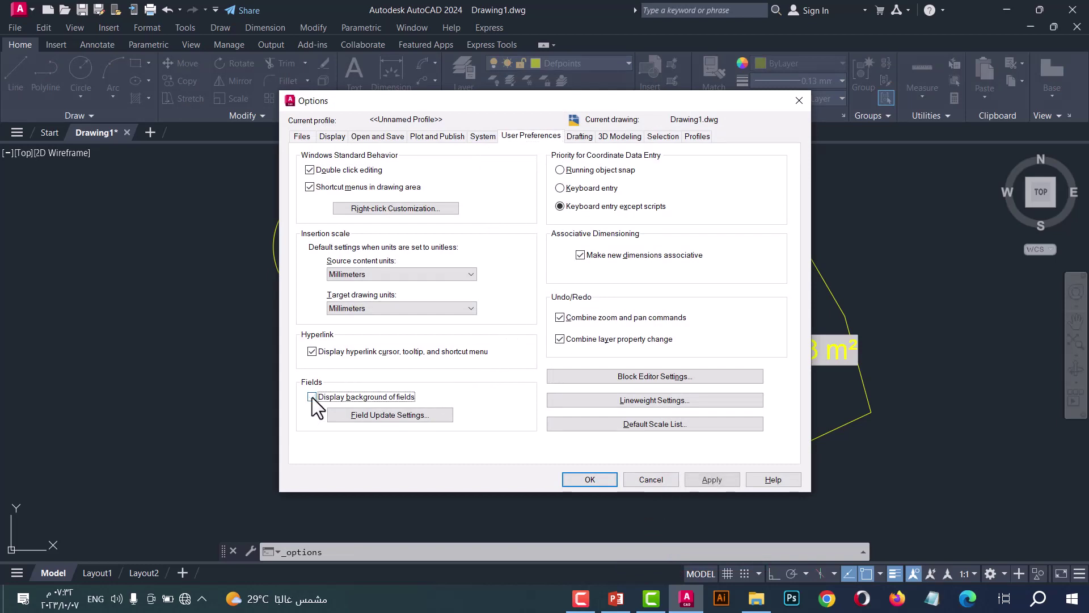
click(588, 479)
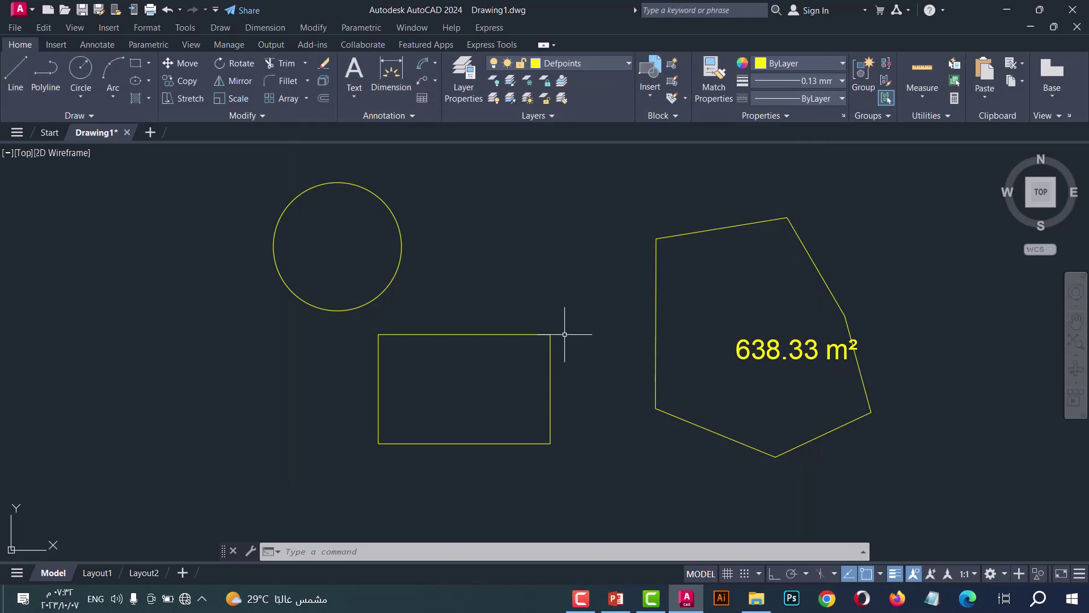
Place area fields inside the rectangle (311.65 m²) and the circle (214.37 m²)
click(572, 459)
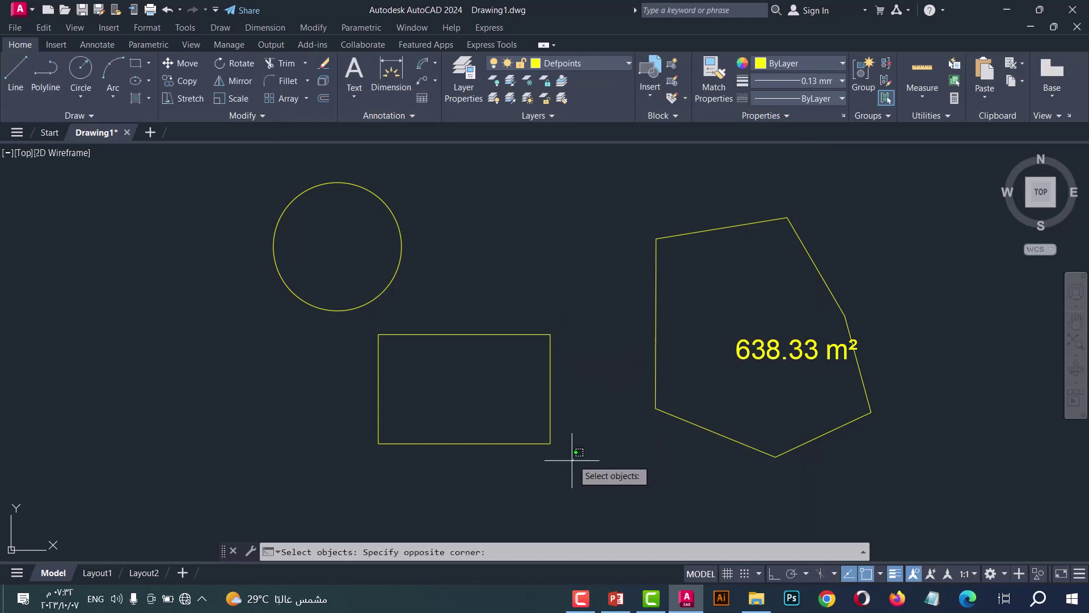
click(516, 397)
key(Return)
click(469, 395)
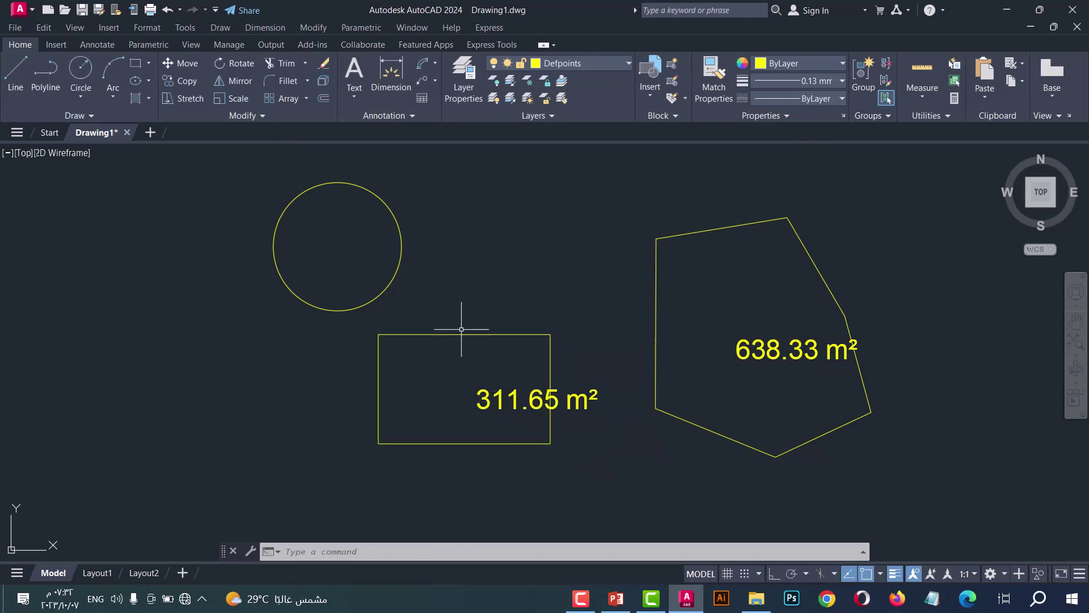
key(Return)
click(444, 296)
click(356, 238)
key(Return)
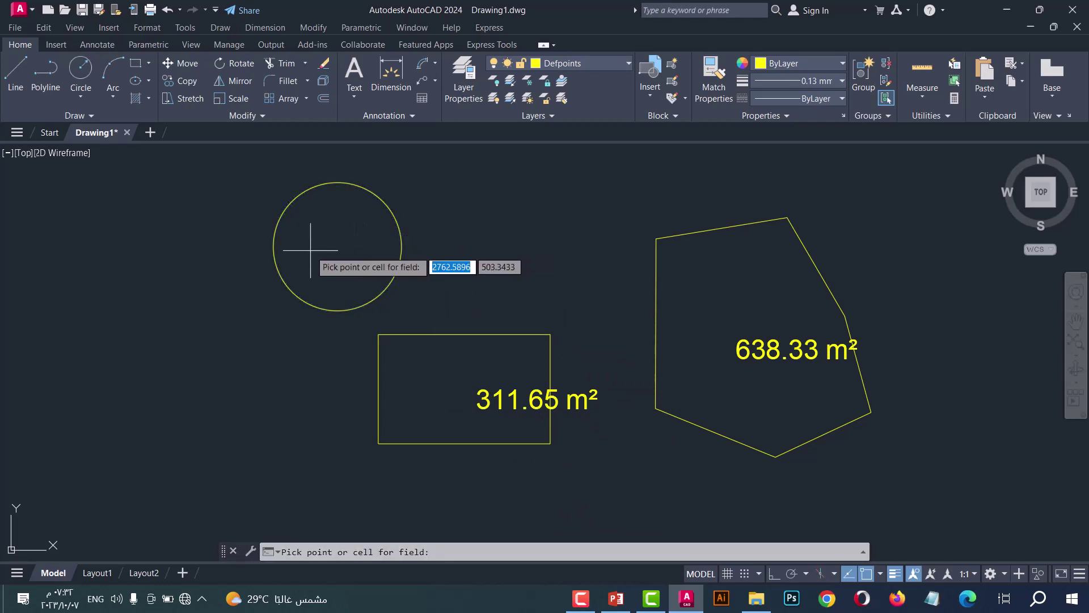
click(322, 248)
Select the rectangle, pentagon and circle together and place the 1164.35 m² total-area field
click(698, 348)
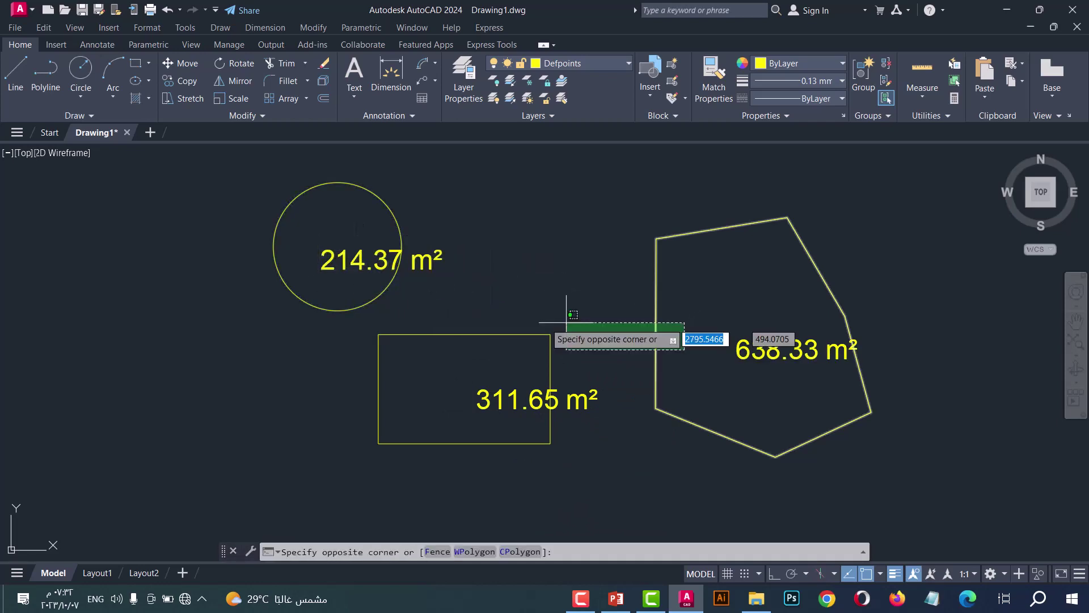
click(499, 312)
click(320, 192)
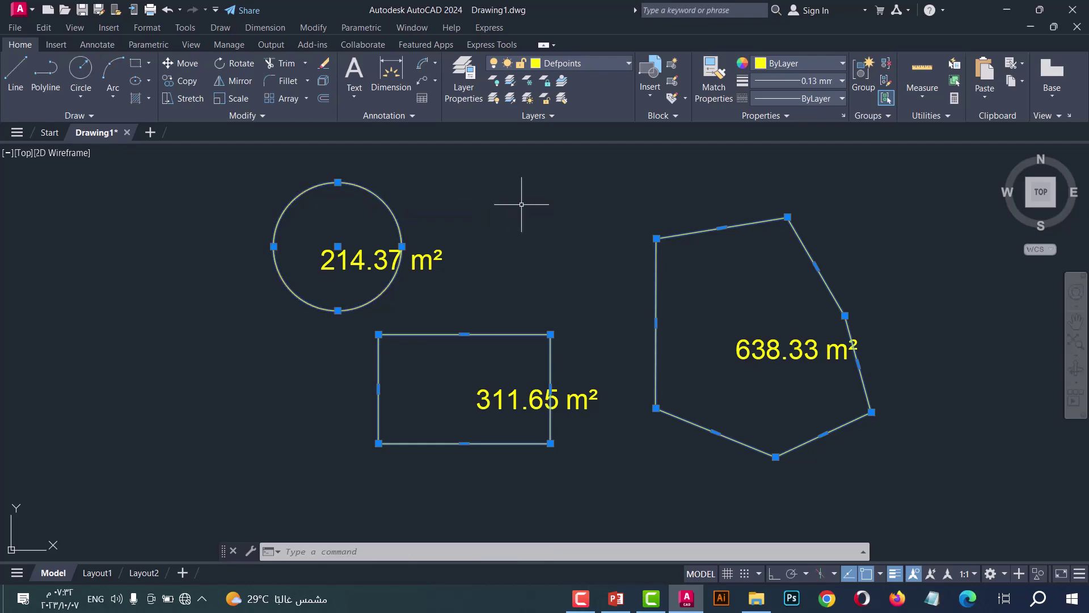
key(Return)
click(529, 203)
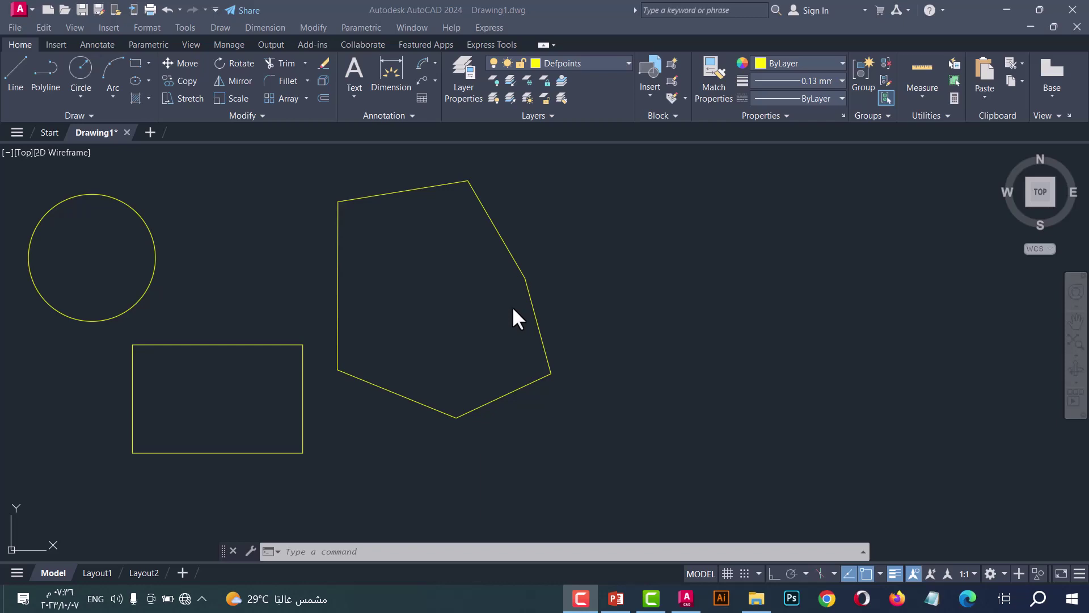
Run the AT routine starting at number 1 and place the Area Table right of the shapes
click(606, 333)
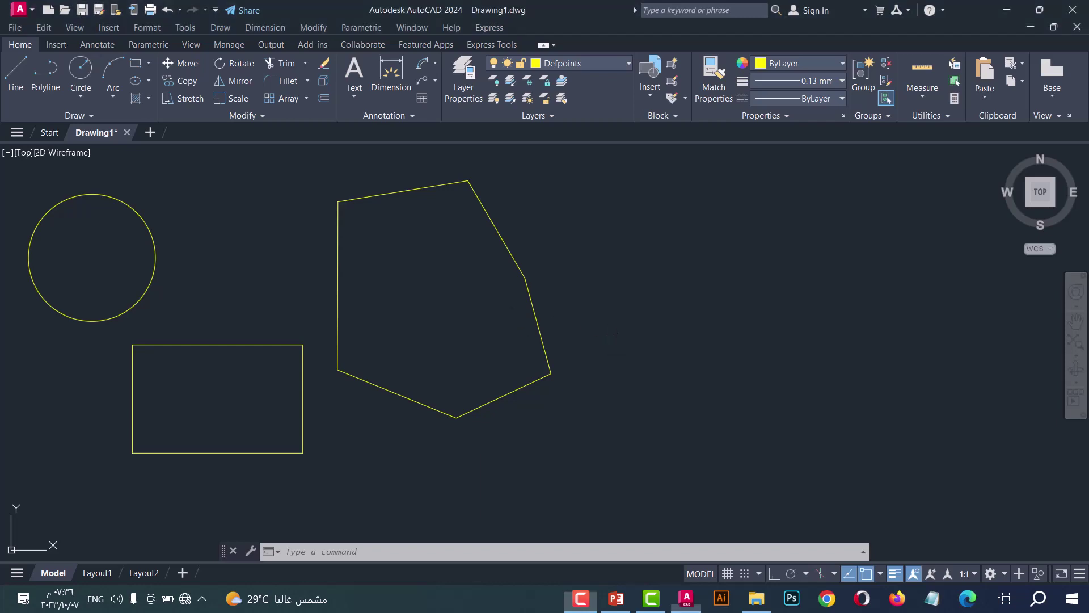
text(At)
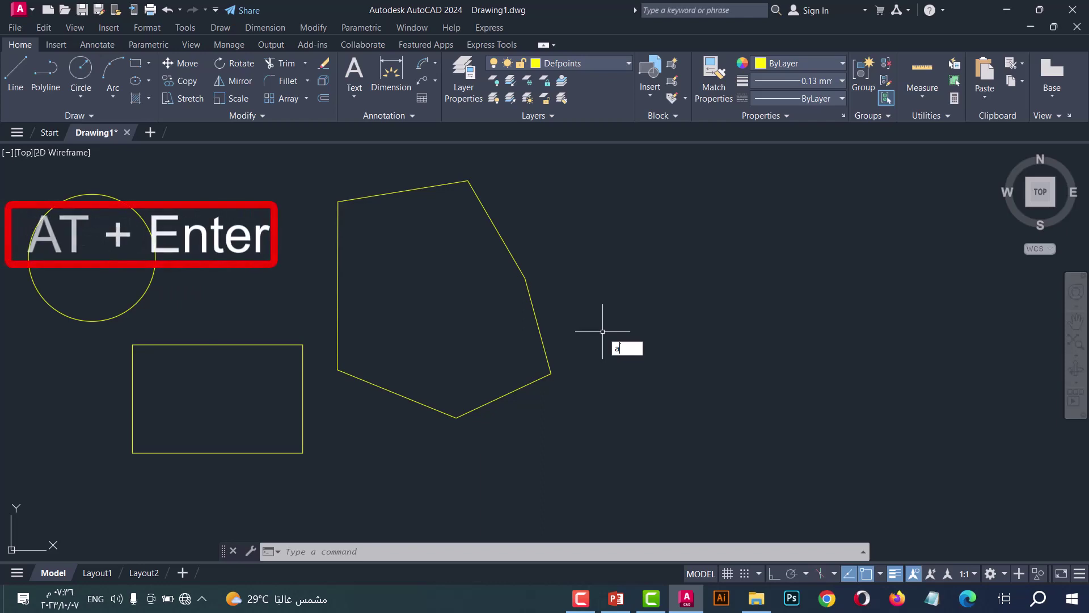
key(Return)
text(1)
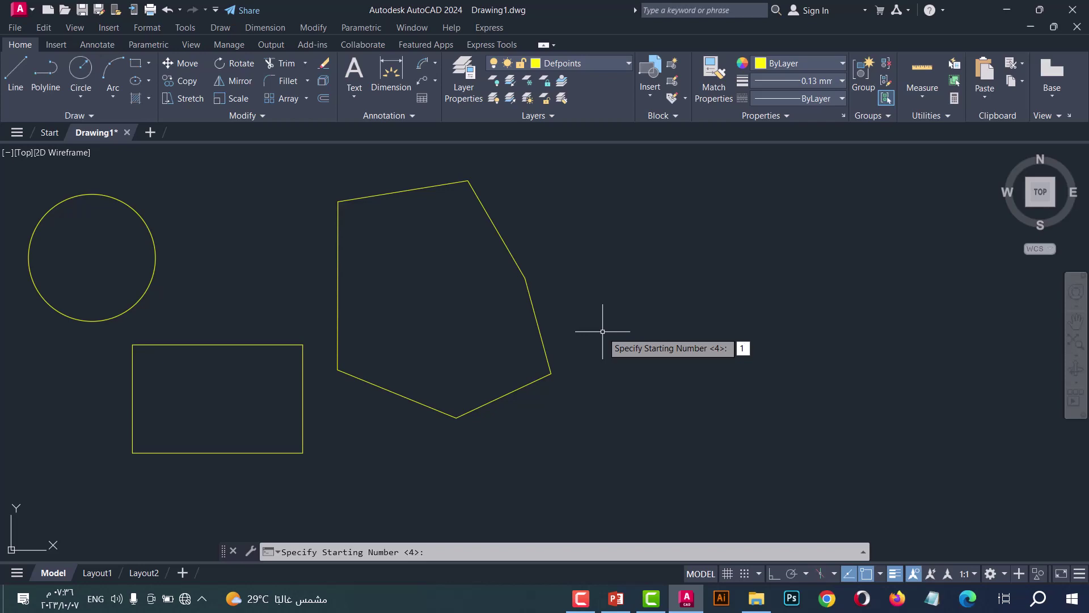
key(Return)
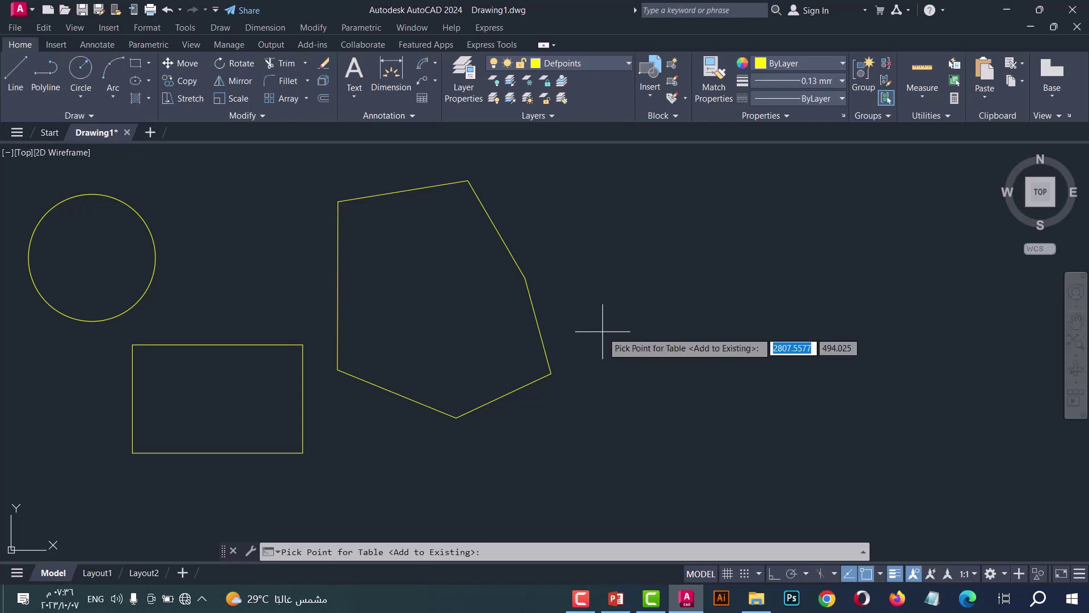
click(638, 231)
scroll(640, 261, down, 2)
scroll(639, 262, down, 2)
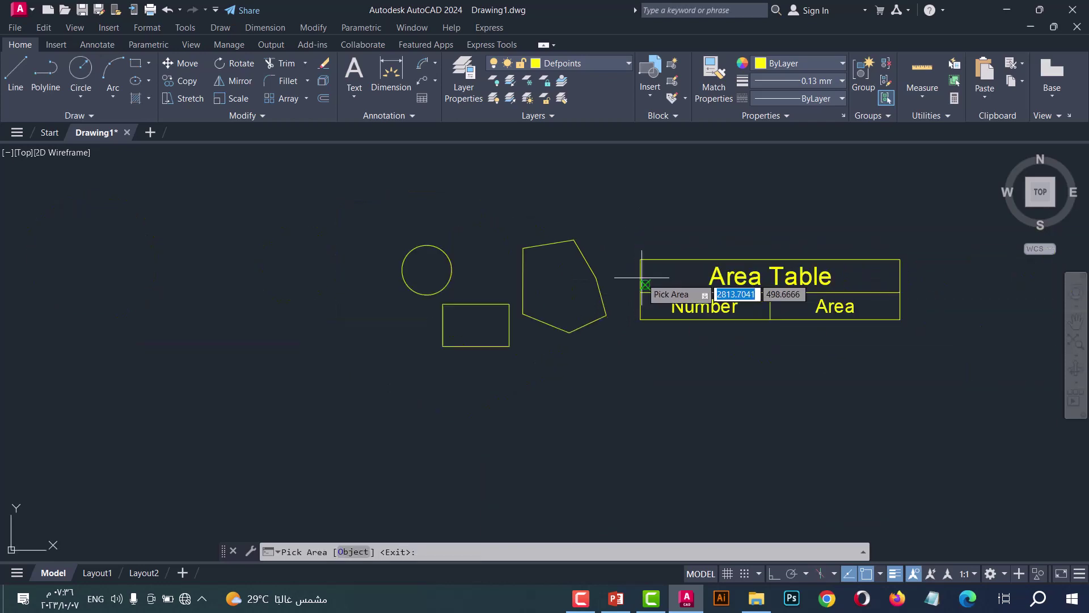
Number the pentagon, rectangle and circle 1–3, adding 638.3308, 311.6488 and 214.3656 to the table, then frame it
click(559, 286)
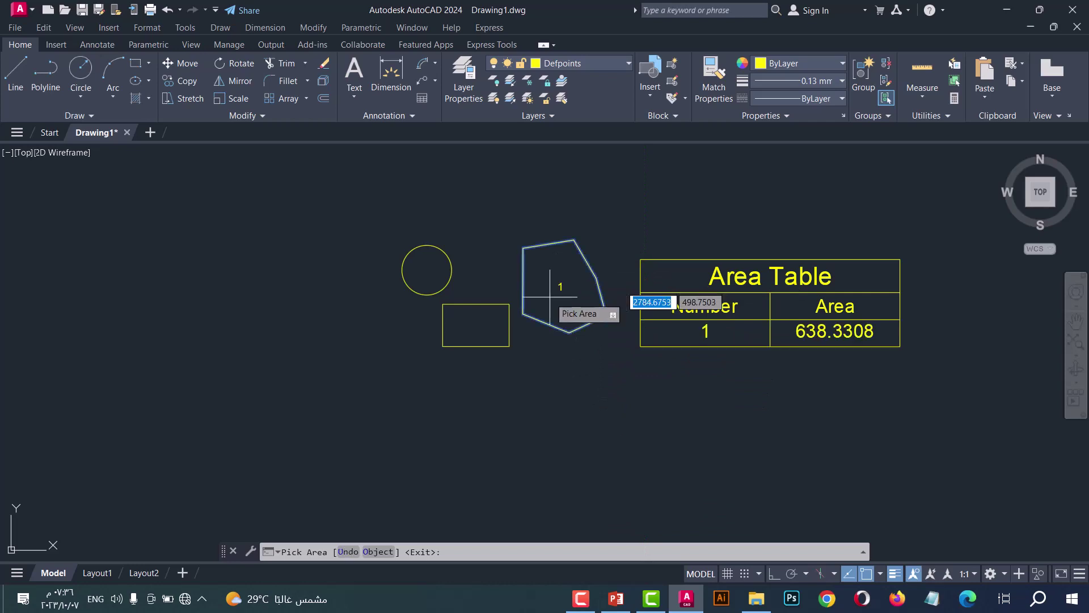
click(476, 324)
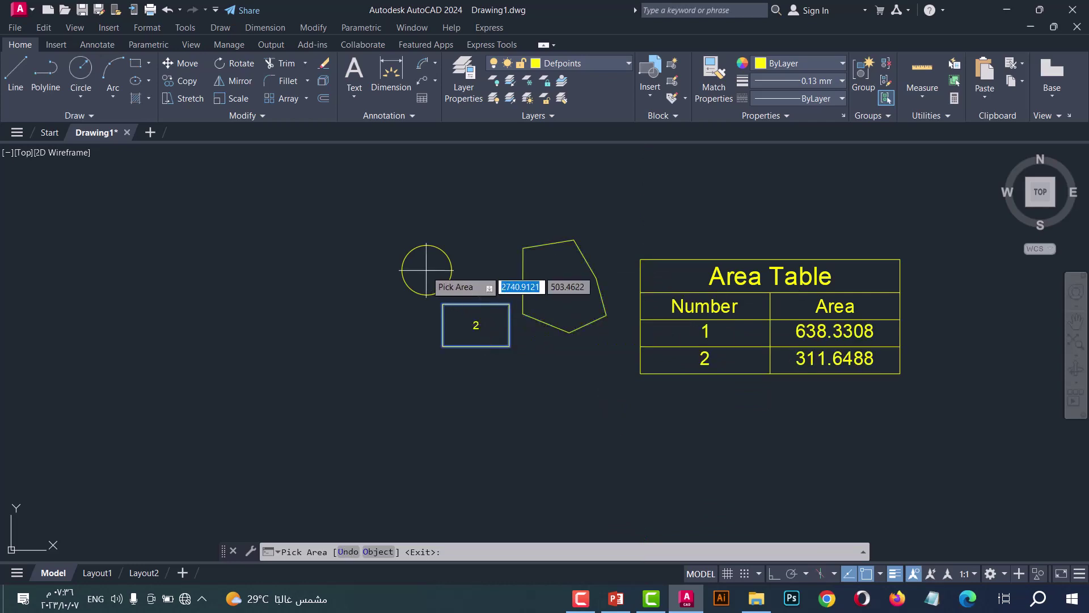
click(428, 269)
key(Return)
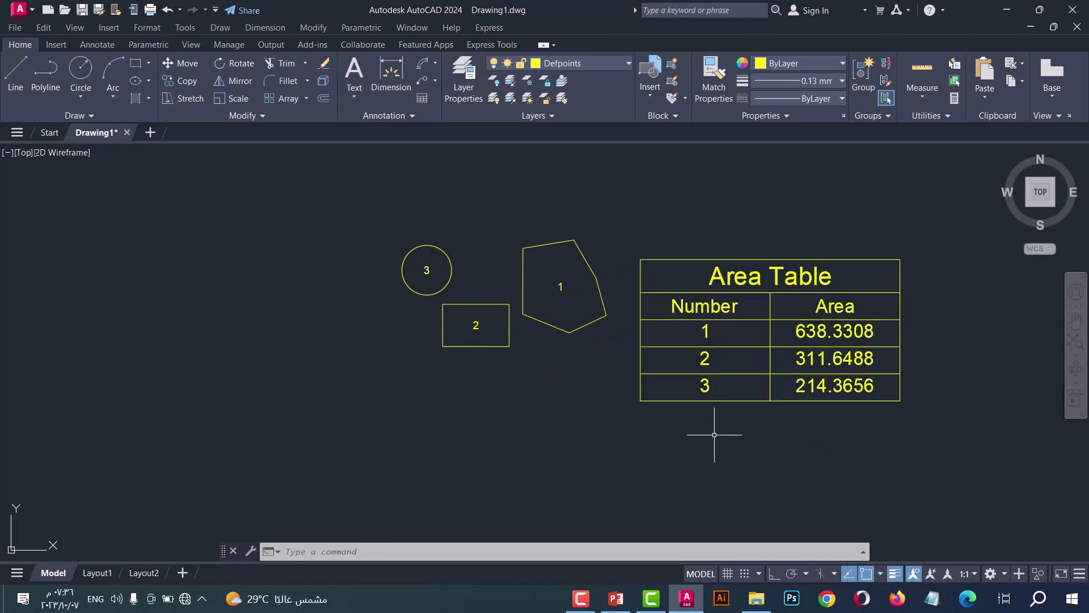
scroll(601, 291, up, 2)
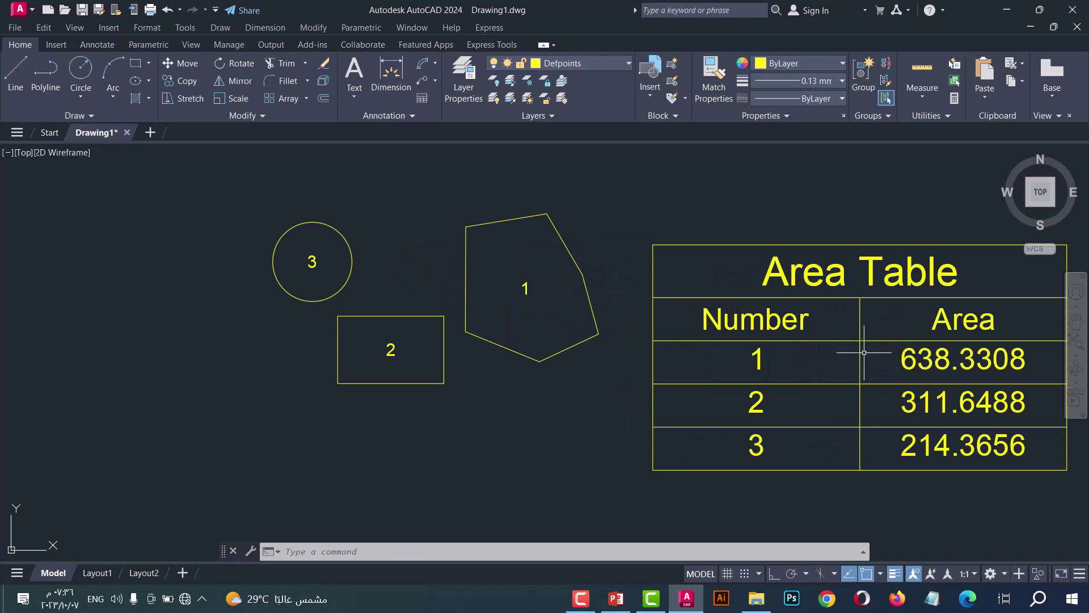
click(1076, 321)
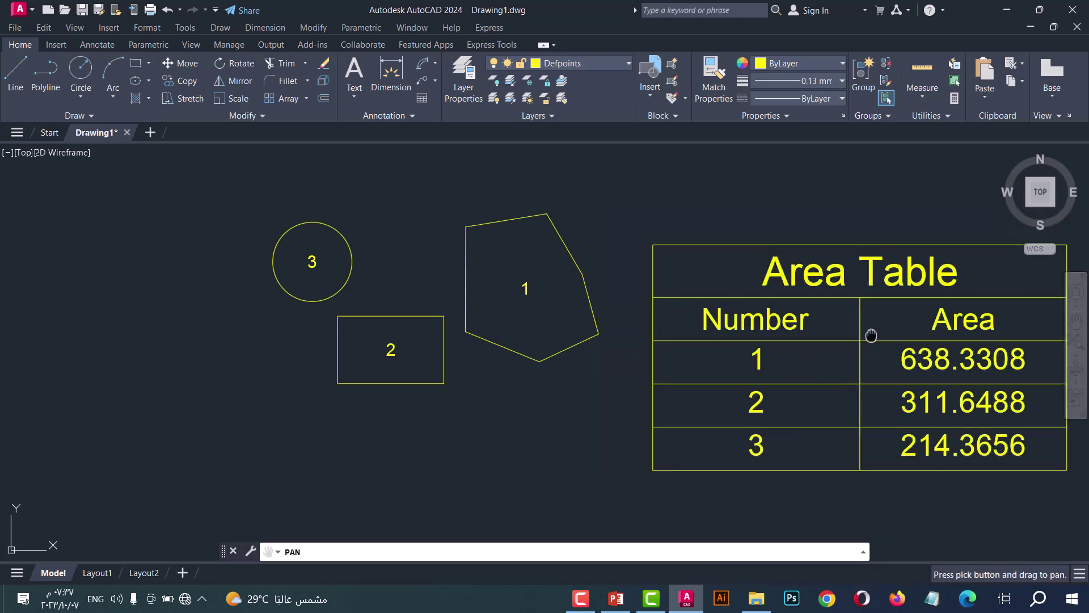
drag(872, 335, 774, 342)
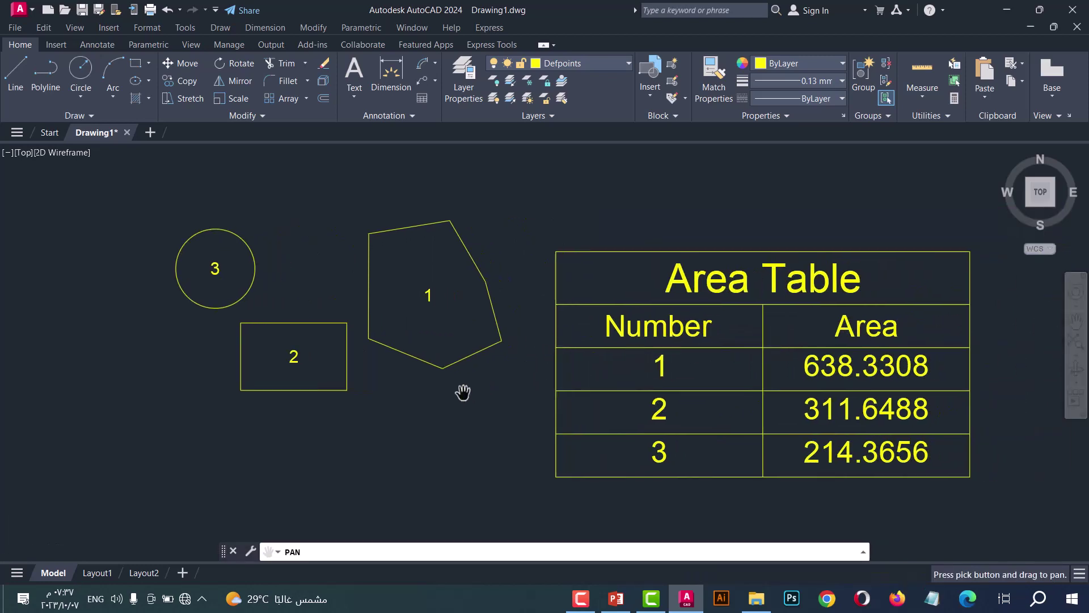
End the pan to bring up the stepped outline, square, circle and arc drawing
key(Escape)
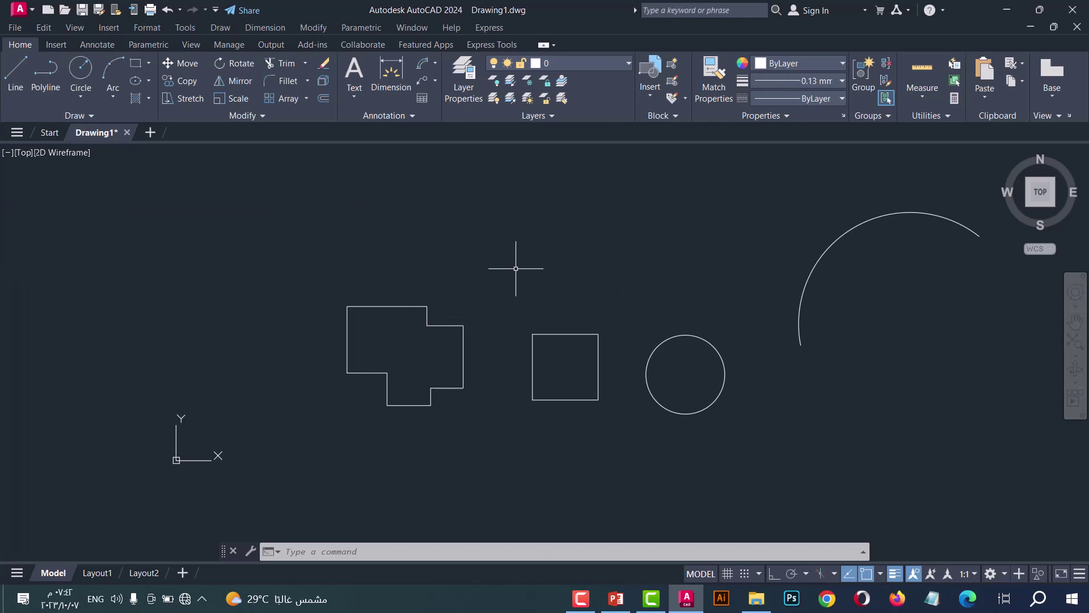
Triple-offset the stepped outline with DYNOFF at a distance of 20
text(dynoff)
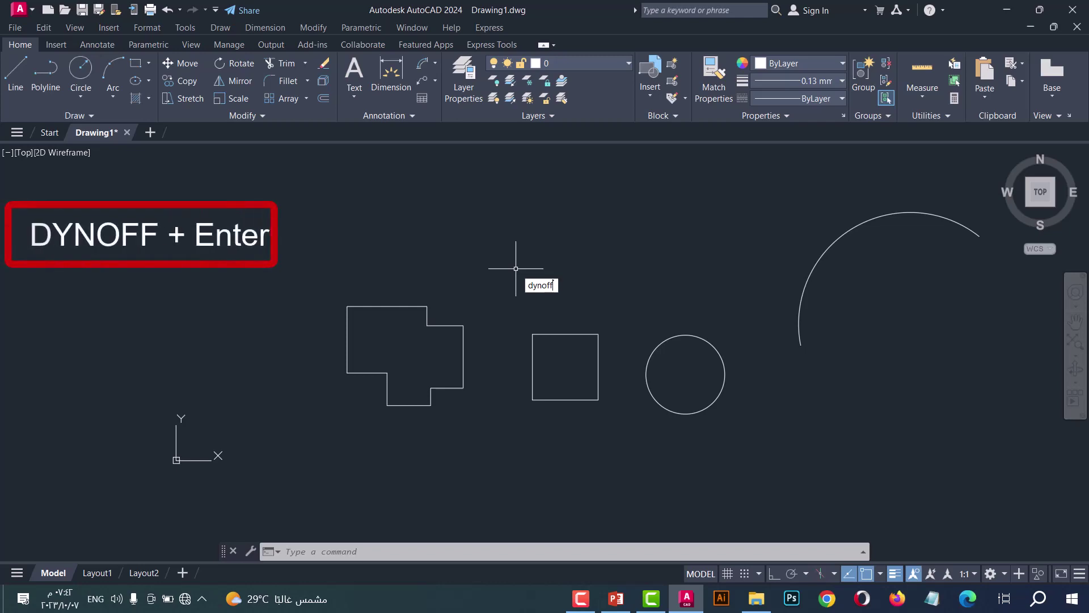
key(Return)
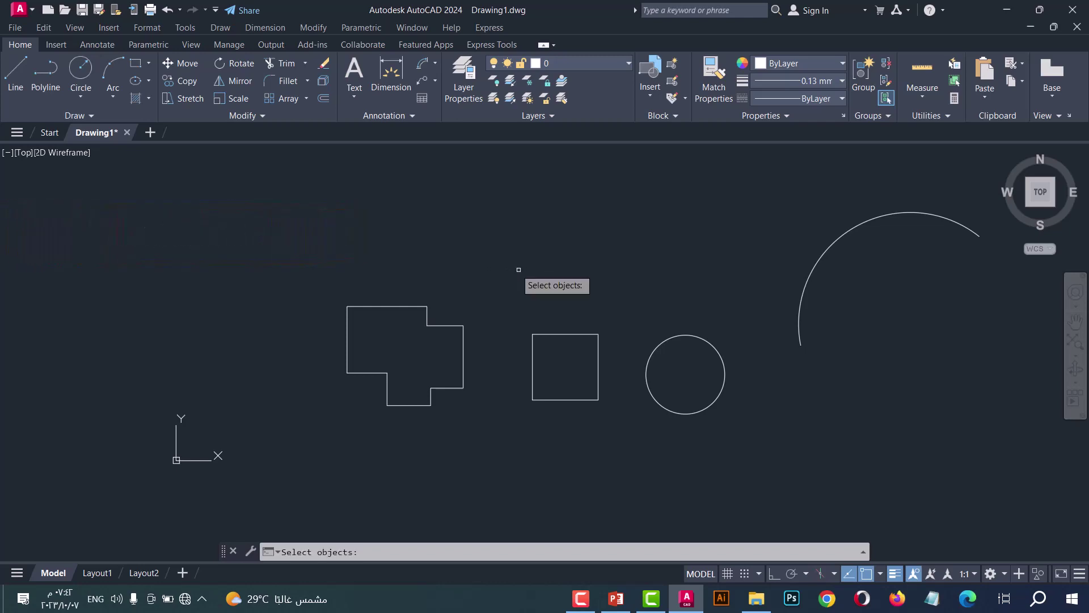
click(450, 325)
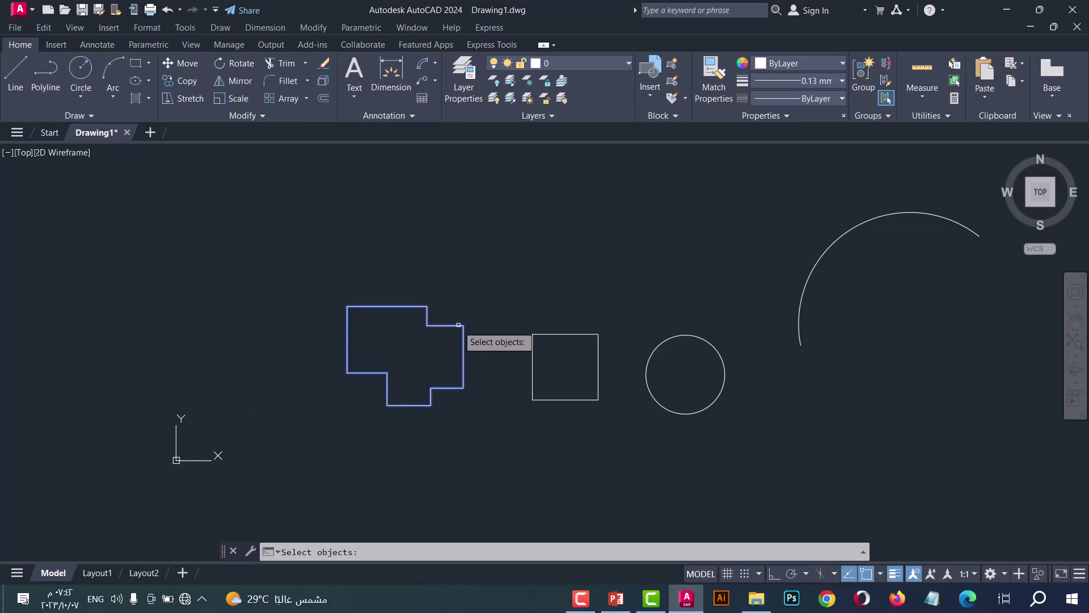
key(Return)
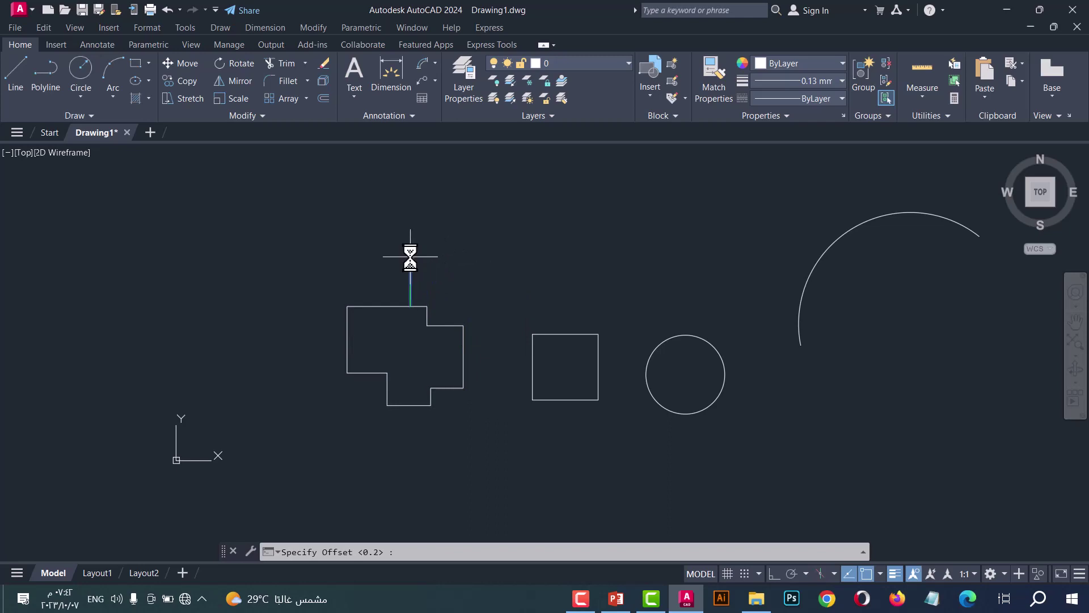
text(20)
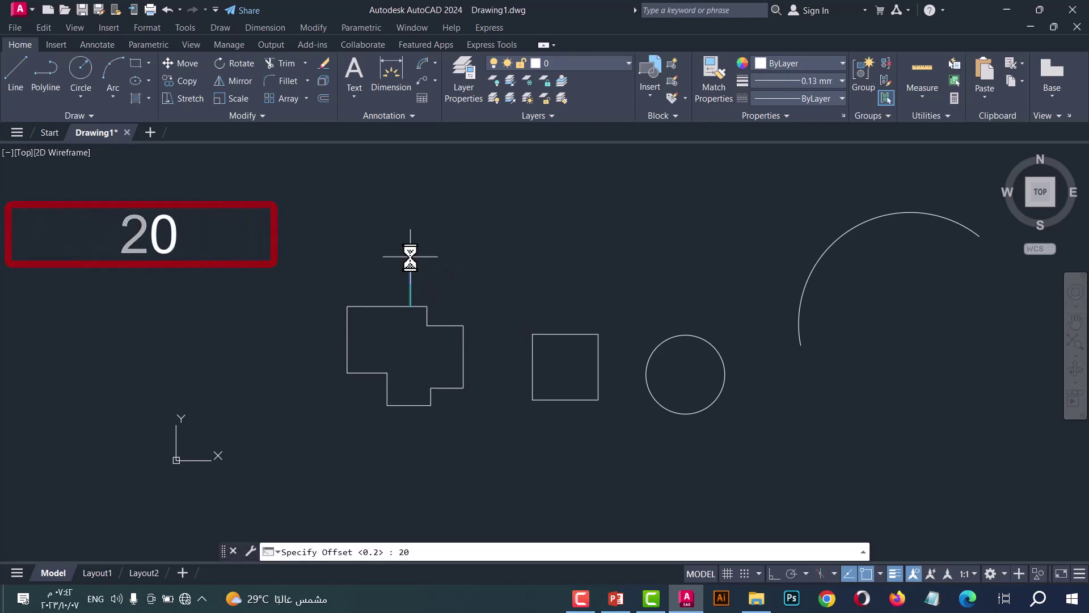
key(Return)
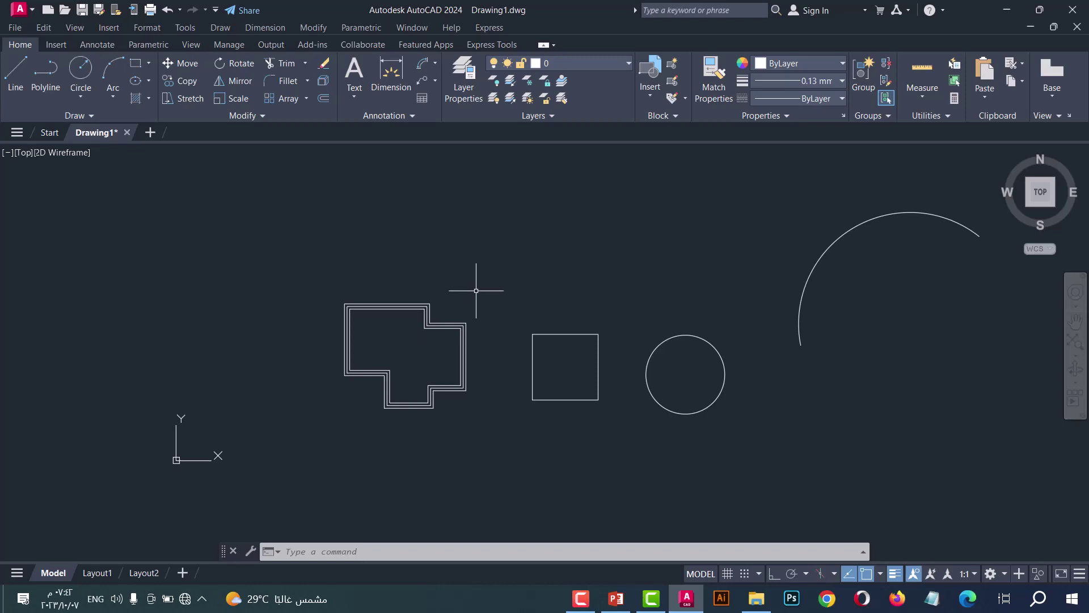
Triple-offset the square, then the circle and arc together, at the same 20 spacing
text(m)
key(Return)
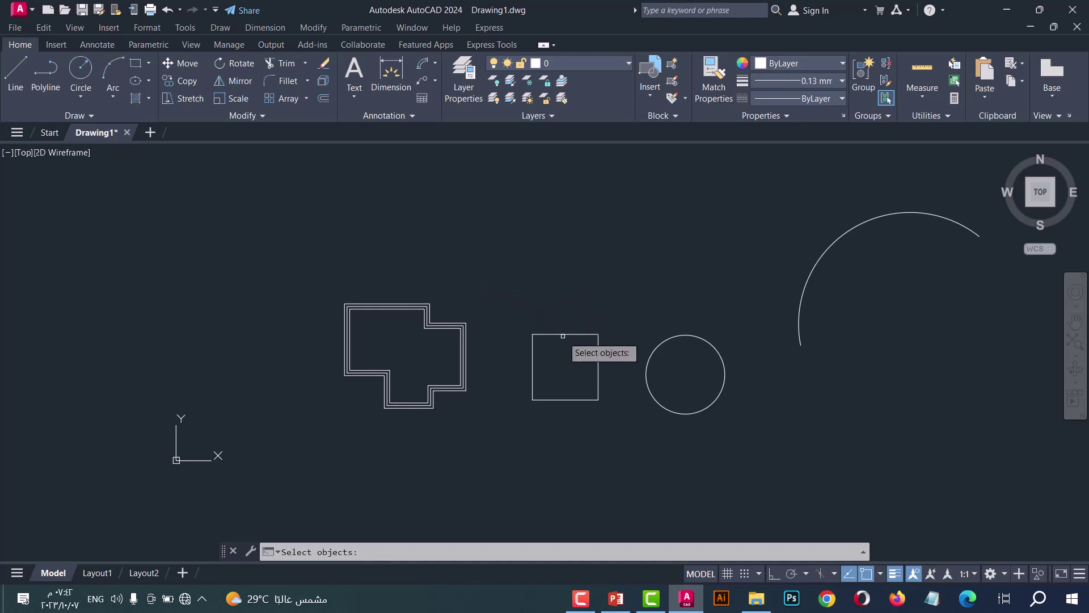
click(565, 333)
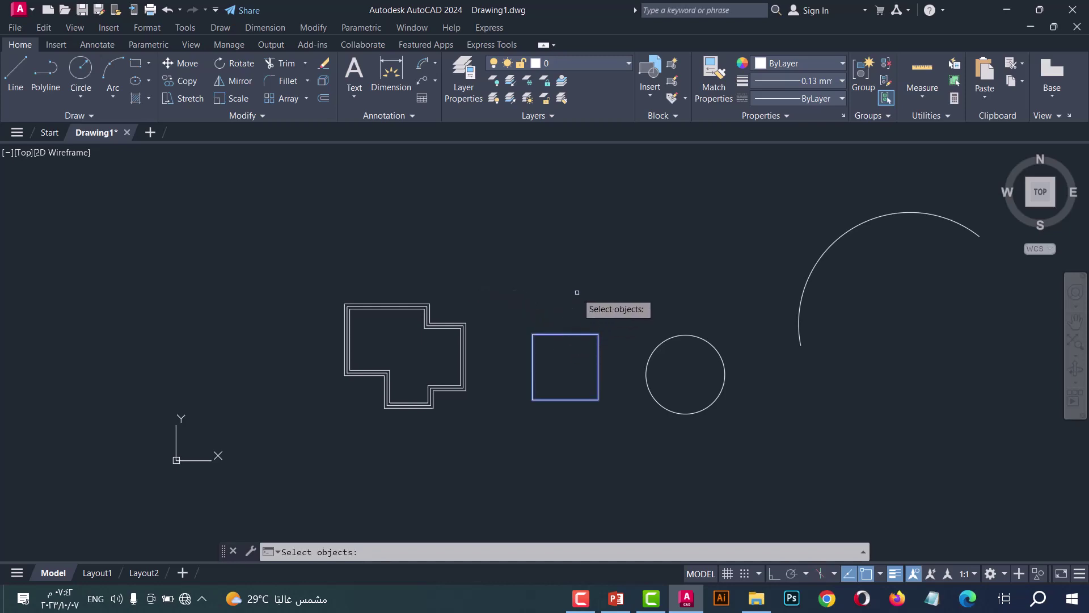
key(Return)
key(Return)
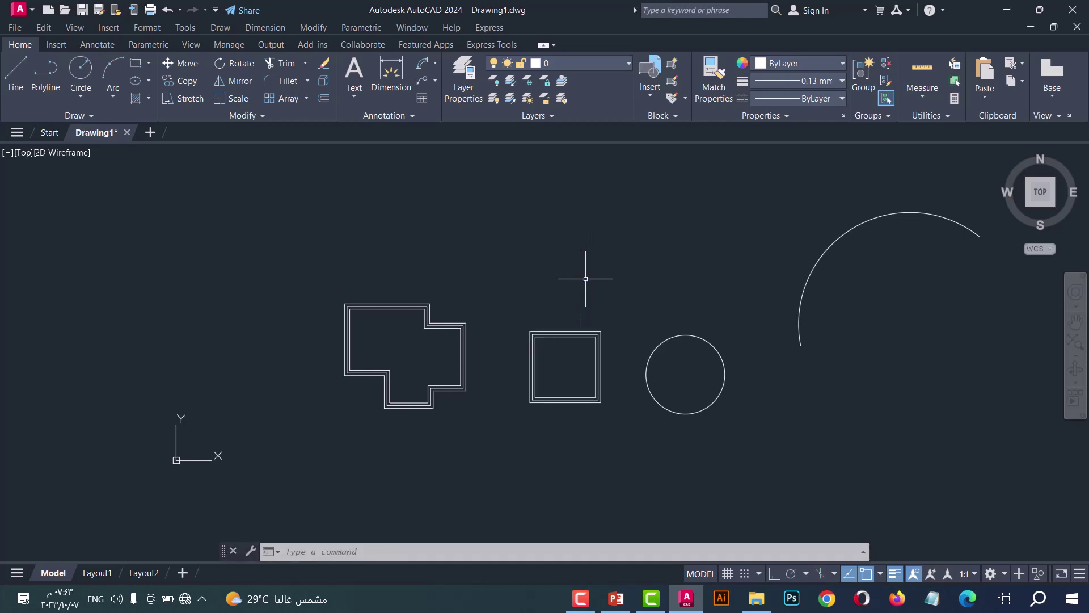
click(948, 438)
click(676, 280)
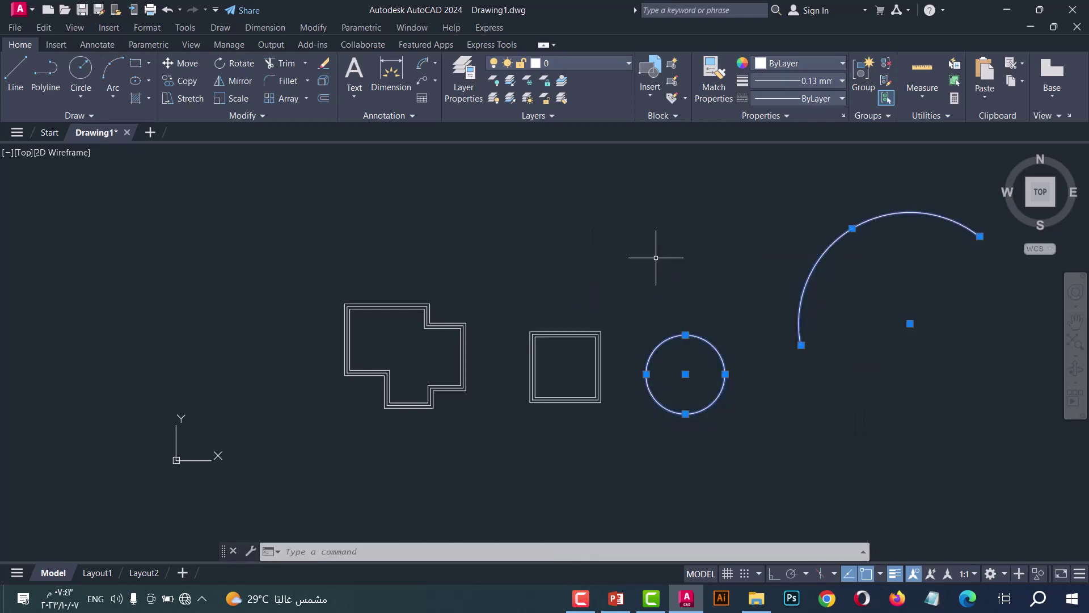
key(Return)
key(Return)
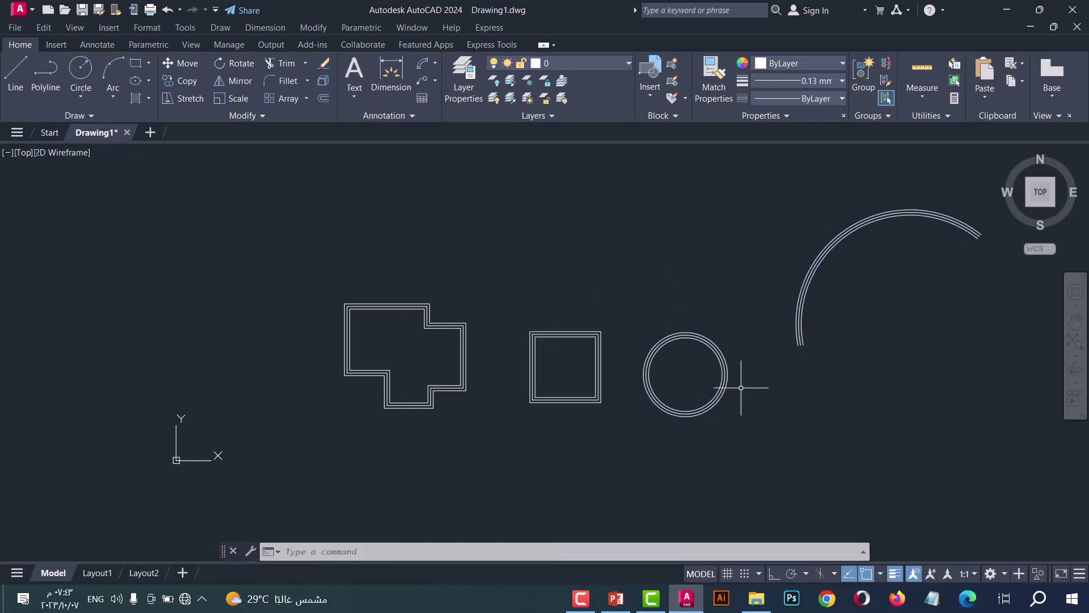
Pan and zoom across the drawing to inspect the offset outline, square, circle and arc
scroll(808, 373, up, 4)
scroll(766, 347, up, 5)
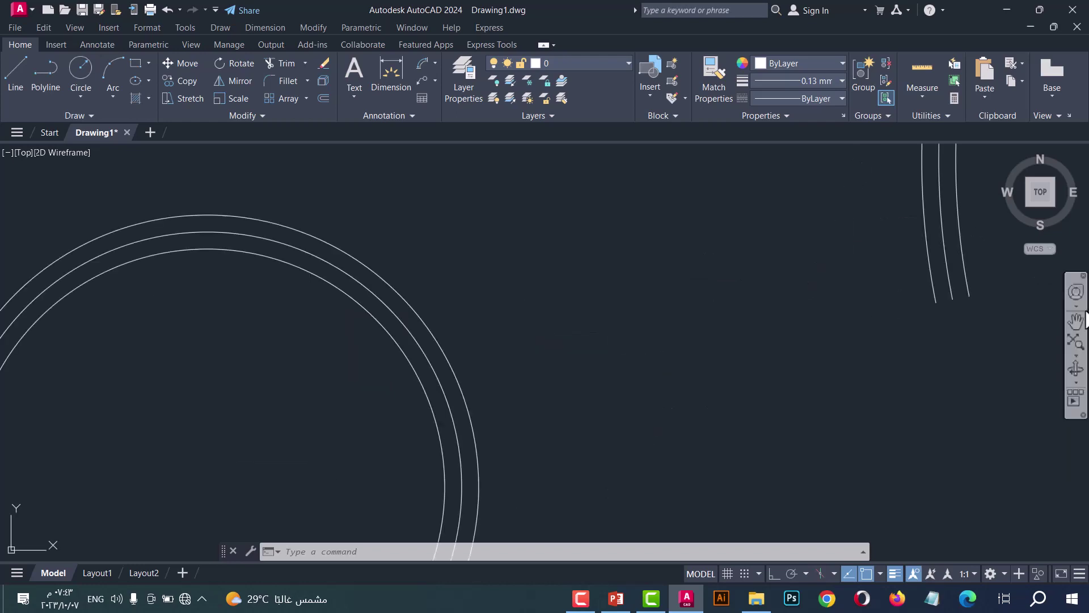
click(1076, 322)
drag(357, 369, 620, 394)
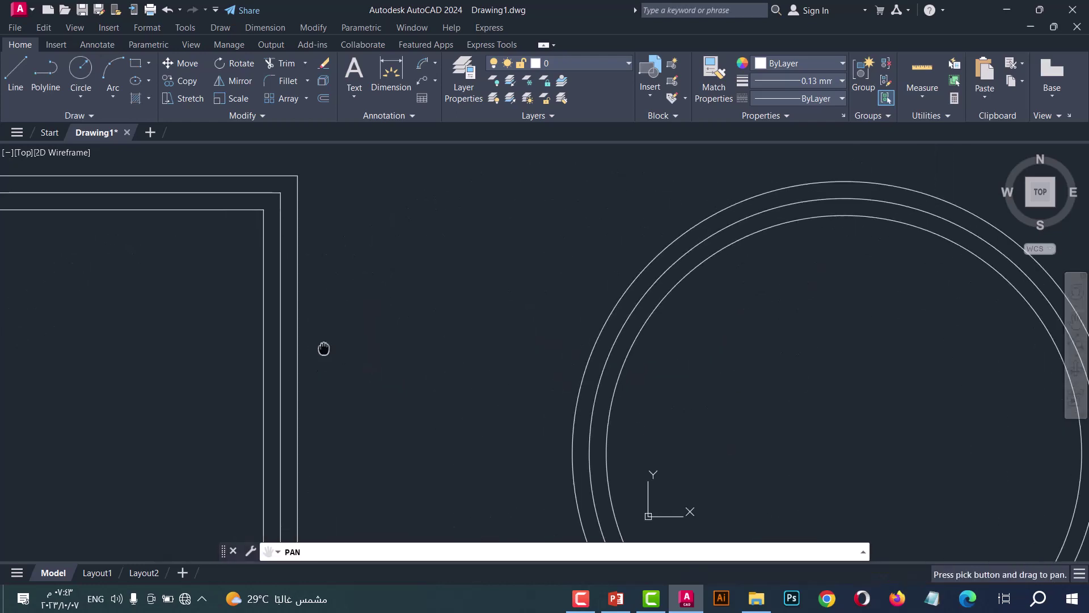
mouse_move(323, 348)
mouse_down()
mouse_move(401, 402)
mouse_move(562, 355)
mouse_up()
scroll(561, 355, down, 5)
scroll(342, 461, up, 1)
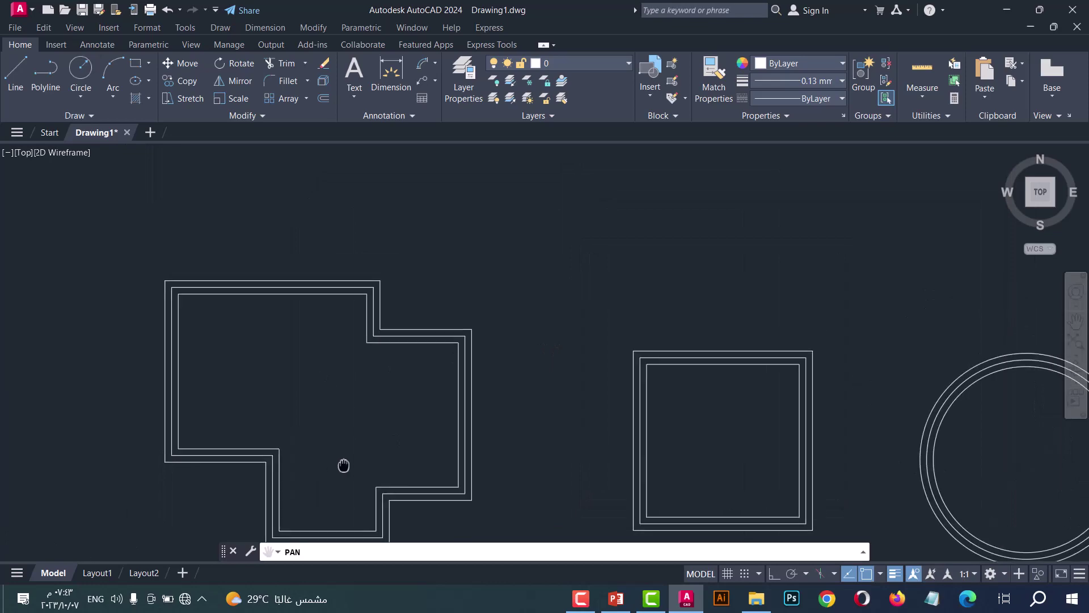
drag(530, 462, 342, 462)
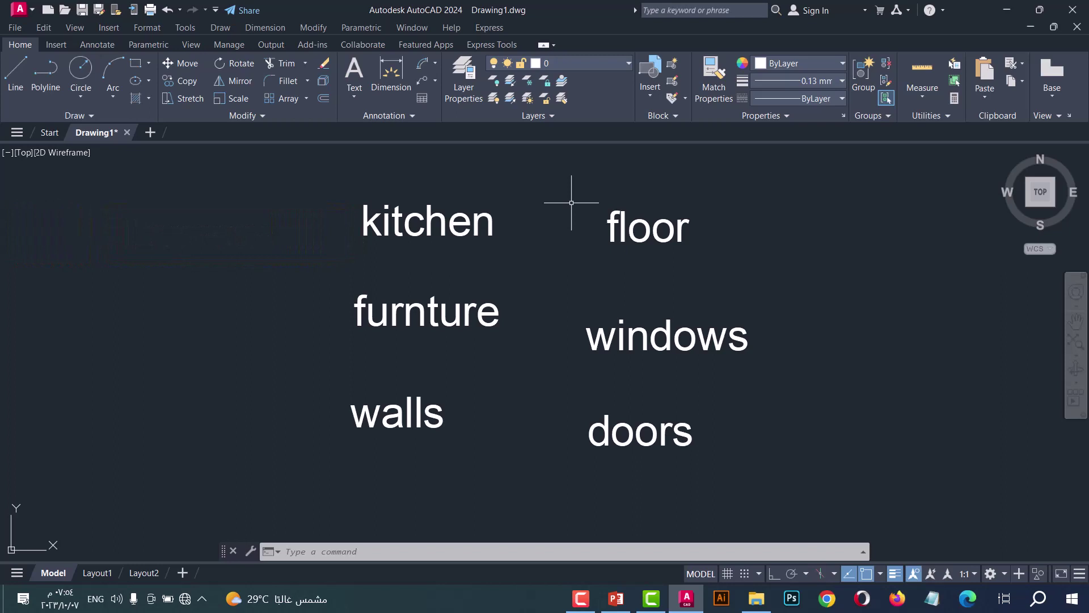
Check the existing layers, then start the LC routine creating layers by name only
click(611, 59)
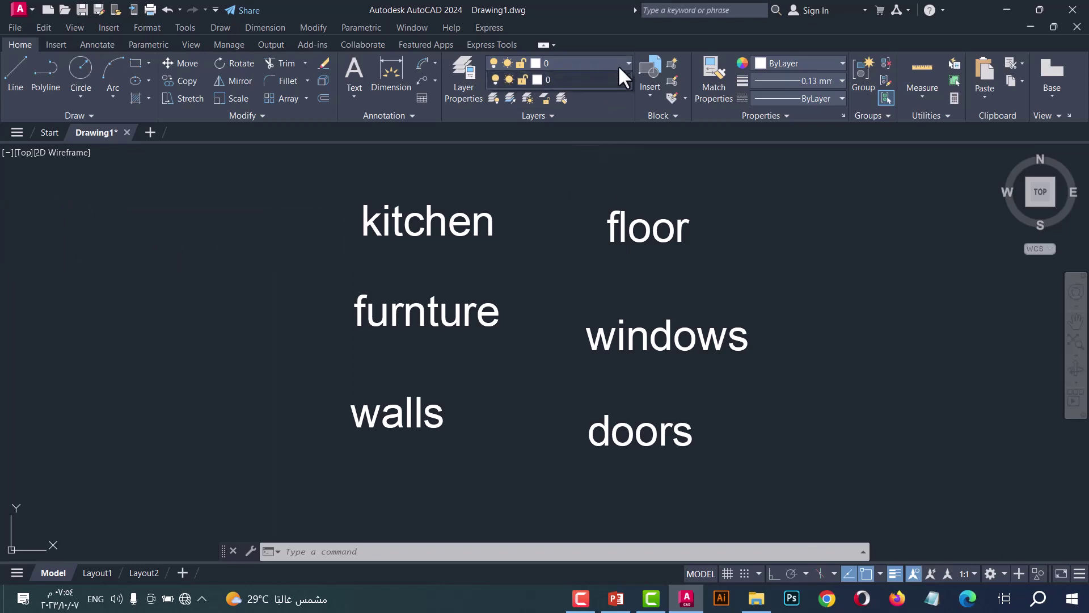
click(572, 169)
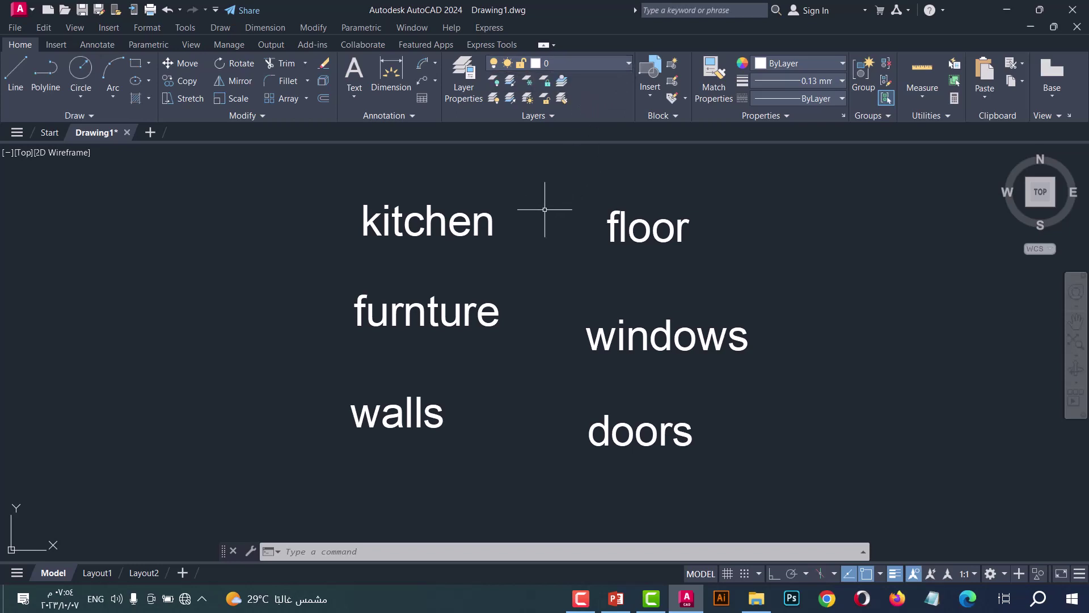
text(LC)
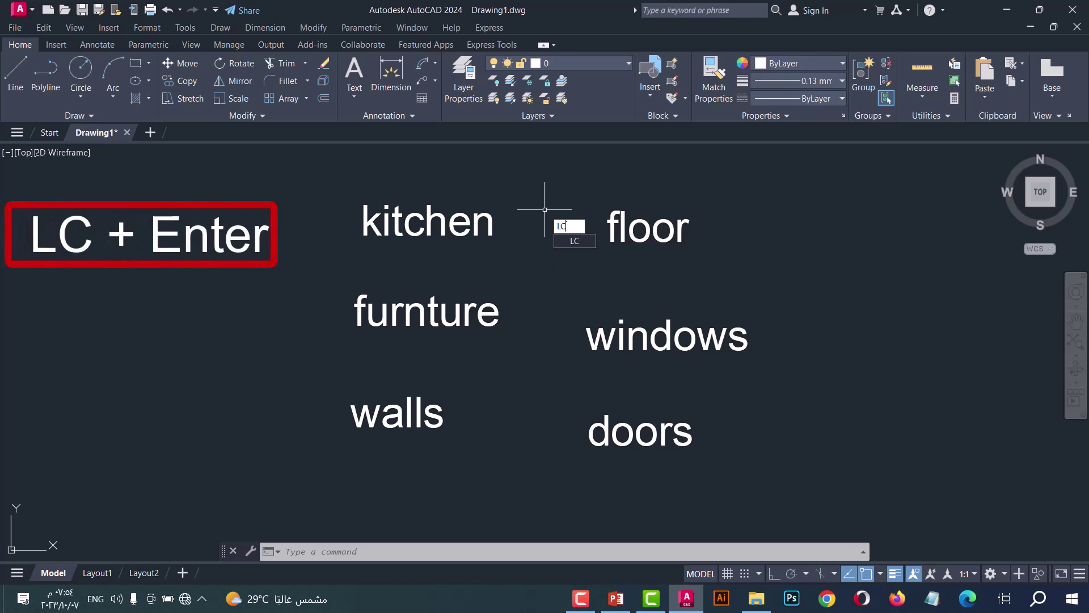
key(Return)
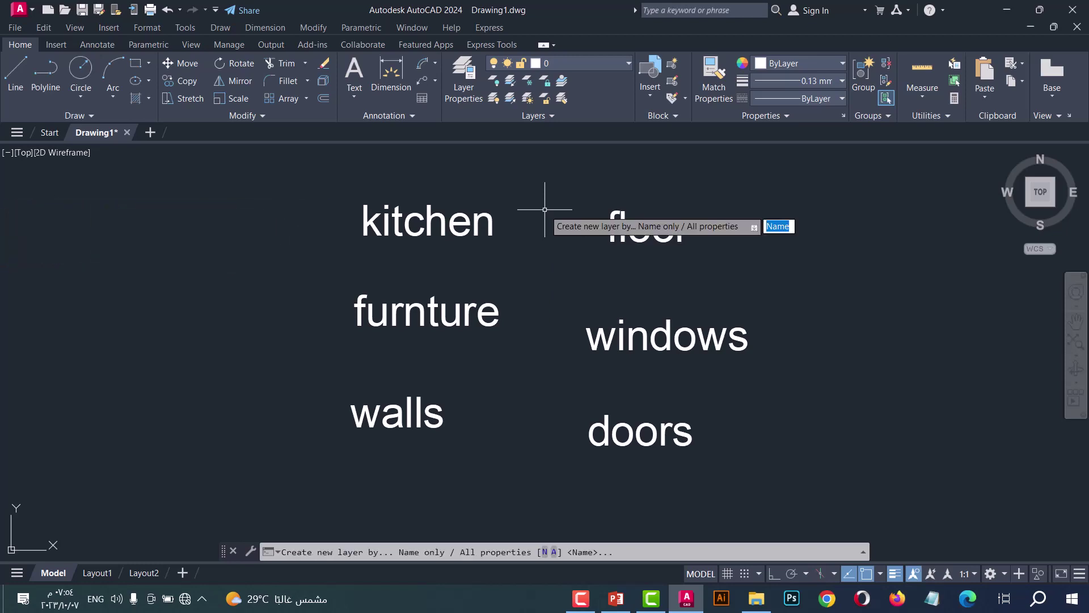
key(Return)
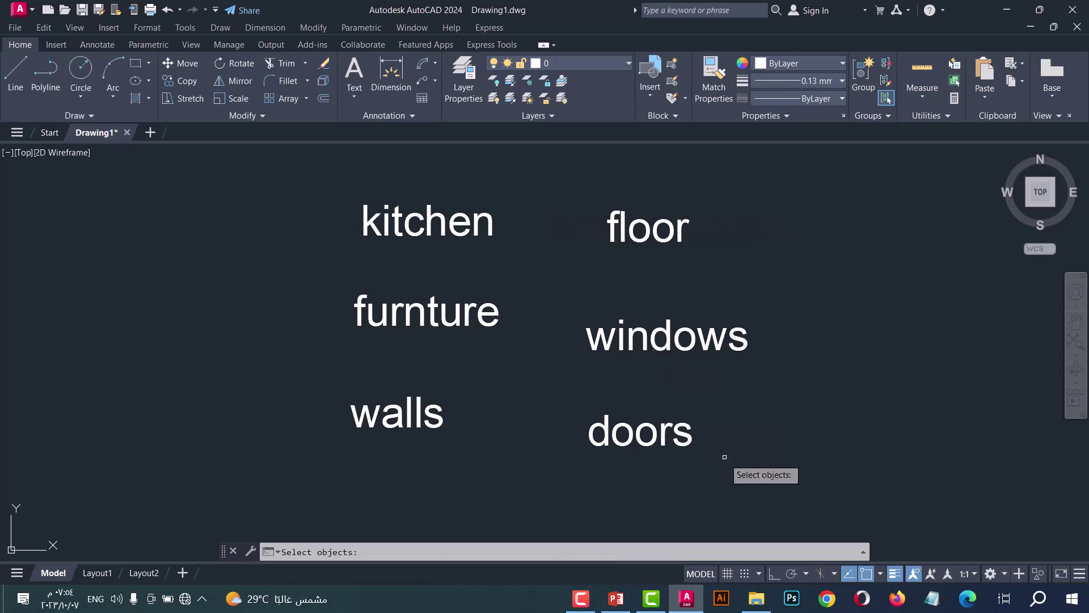
Window-select the six text labels to create doors, floor, furnture, kitchen, walls and windows layers, then verify them
click(736, 477)
click(383, 176)
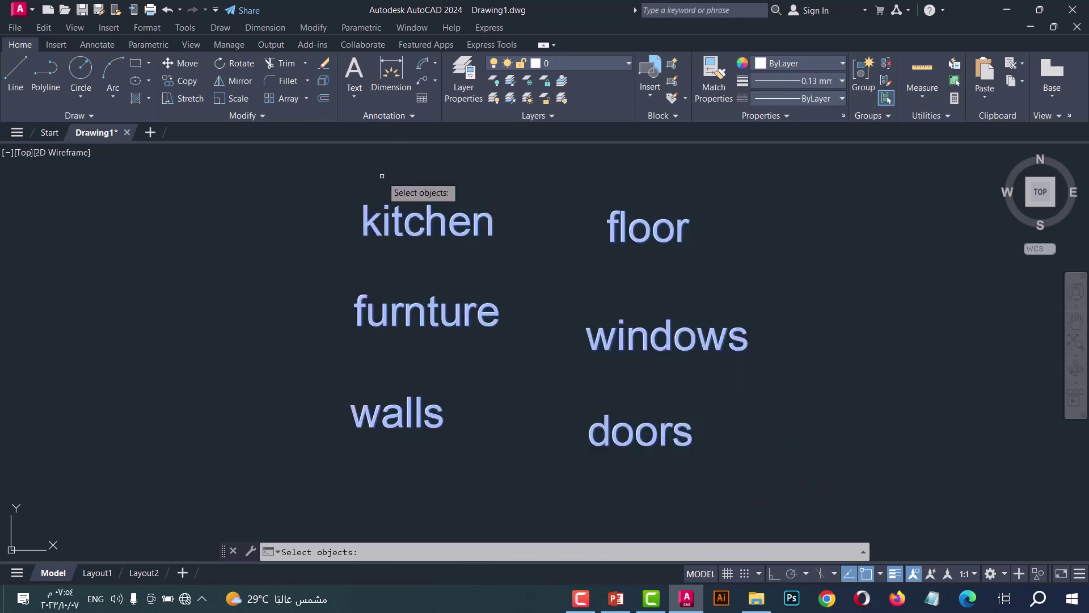
key(Return)
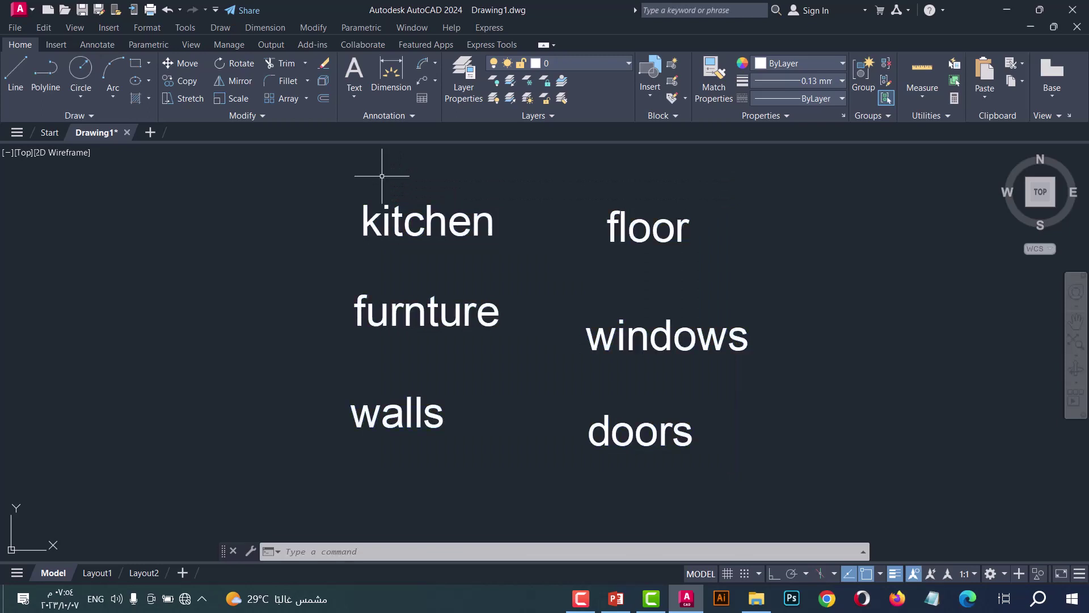
click(618, 60)
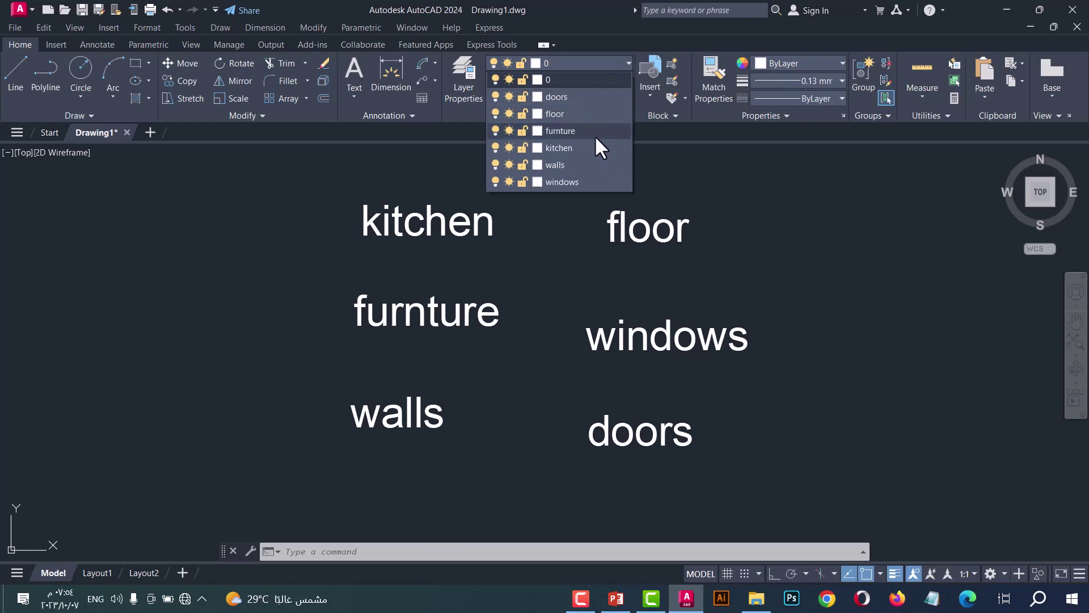
click(553, 254)
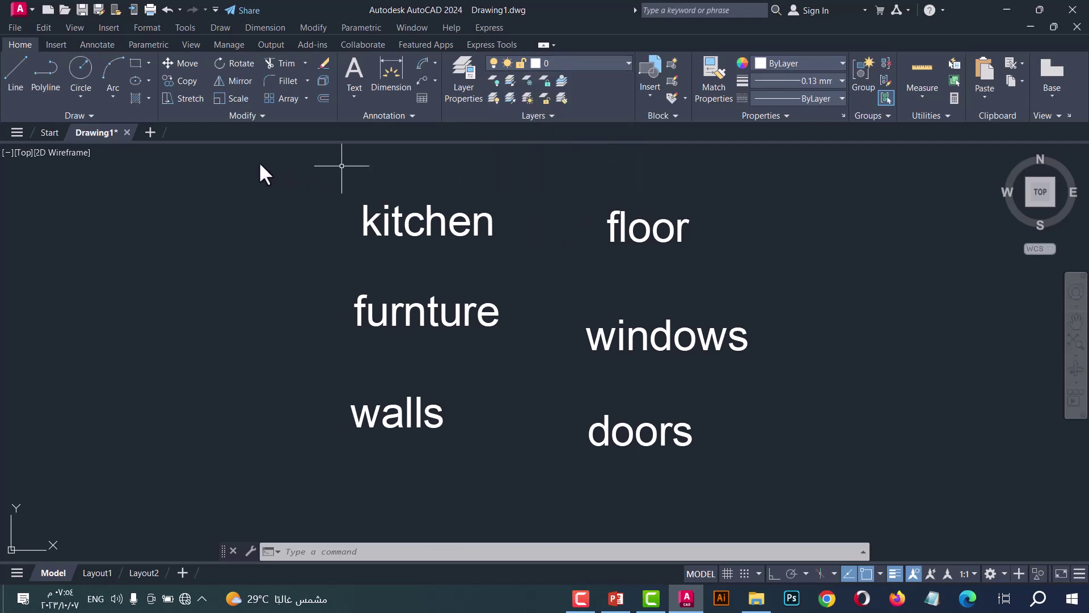